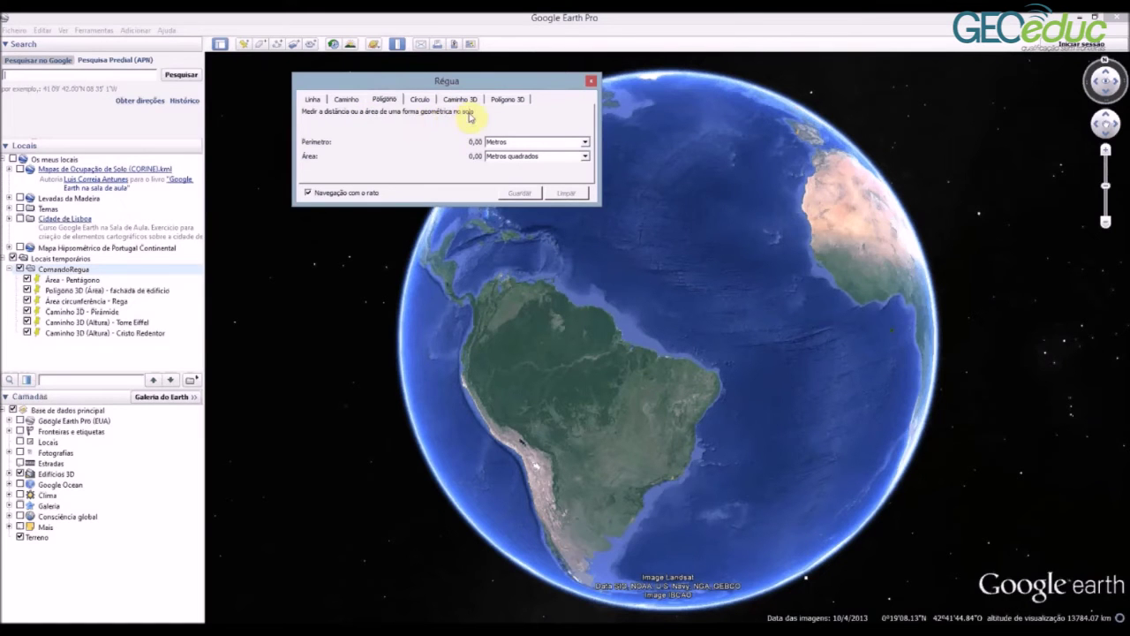
Review the ruler's circle, 3D path and 3D polygon measuring modes, and widen the ruler window
{"action": "left_click", "coordinate": [420, 100]}
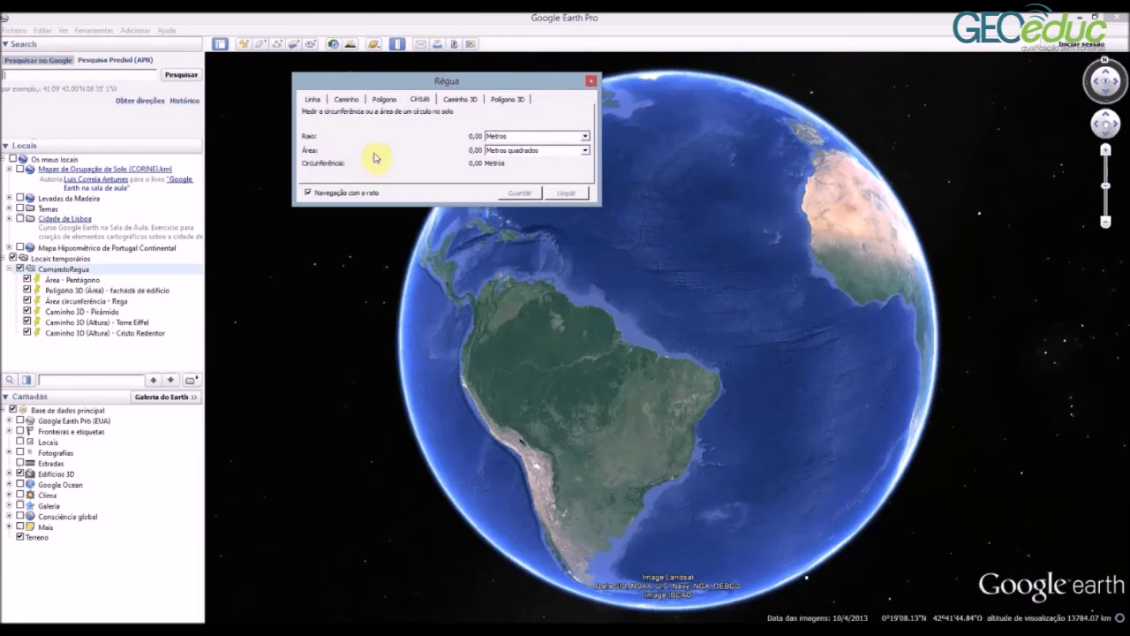
{"action": "left_click", "coordinate": [461, 100]}
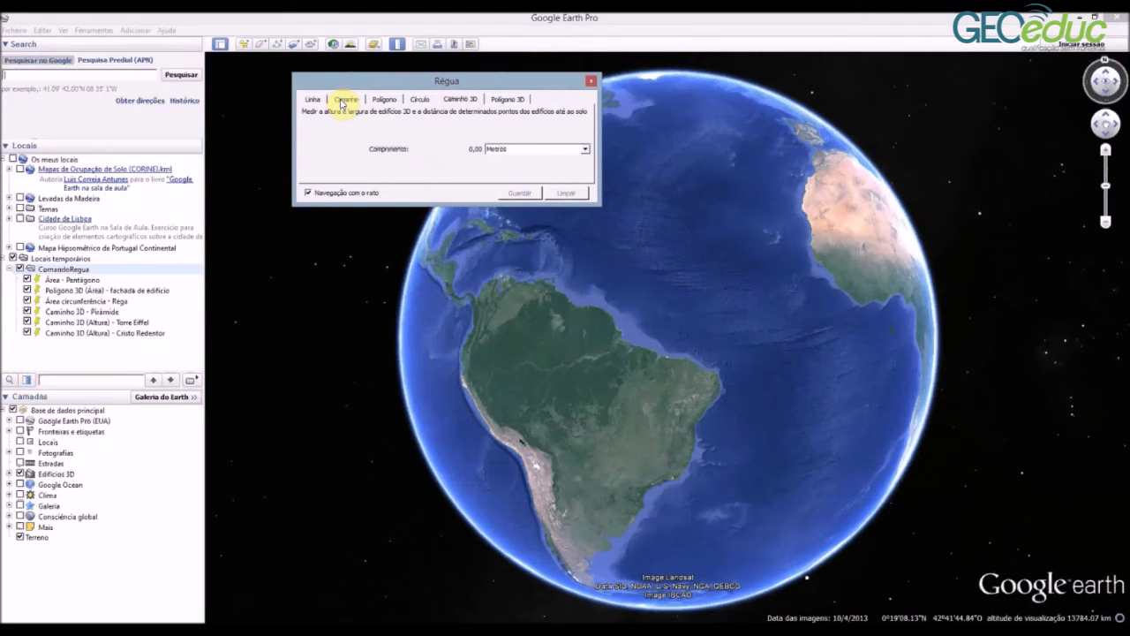
{"action": "left_click", "coordinate": [508, 101]}
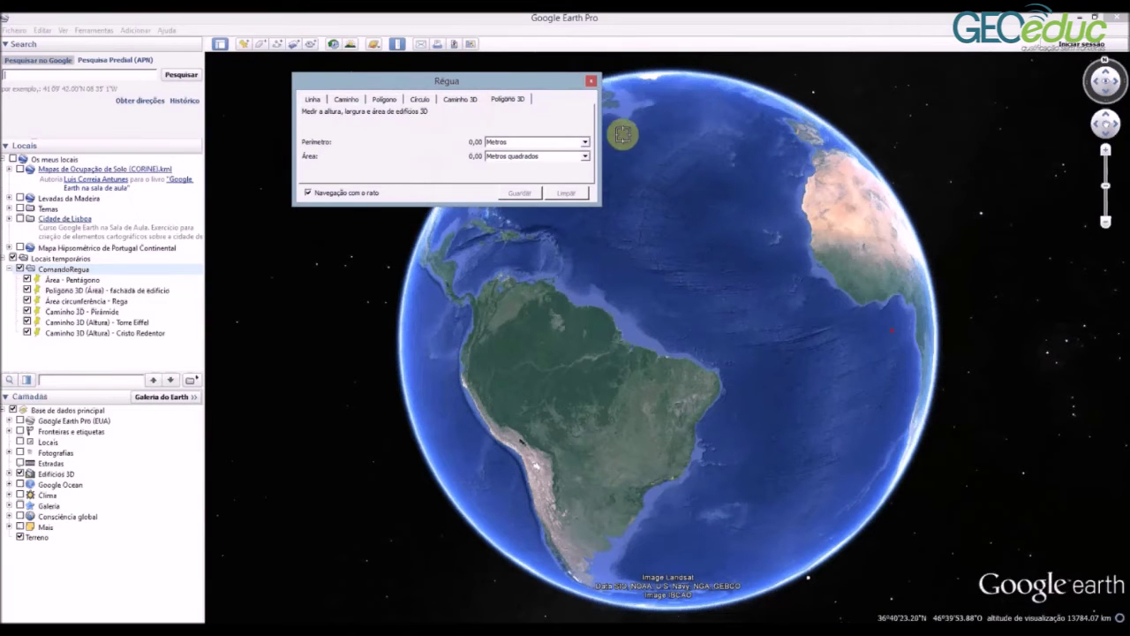
{"action": "left_click_drag", "start_coordinate": [601, 126], "coordinate": [652, 127]}
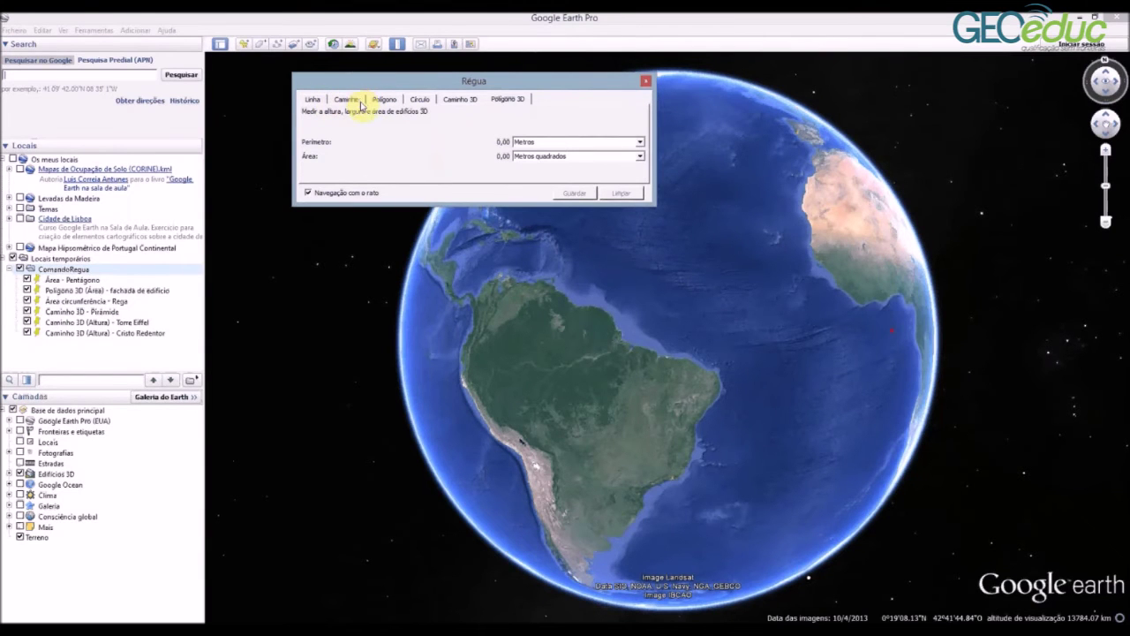
Fly to the "Área - Pentágono" placemark and turn off the "Edifícios 3D" layer
{"action": "left_click", "coordinate": [99, 281]}
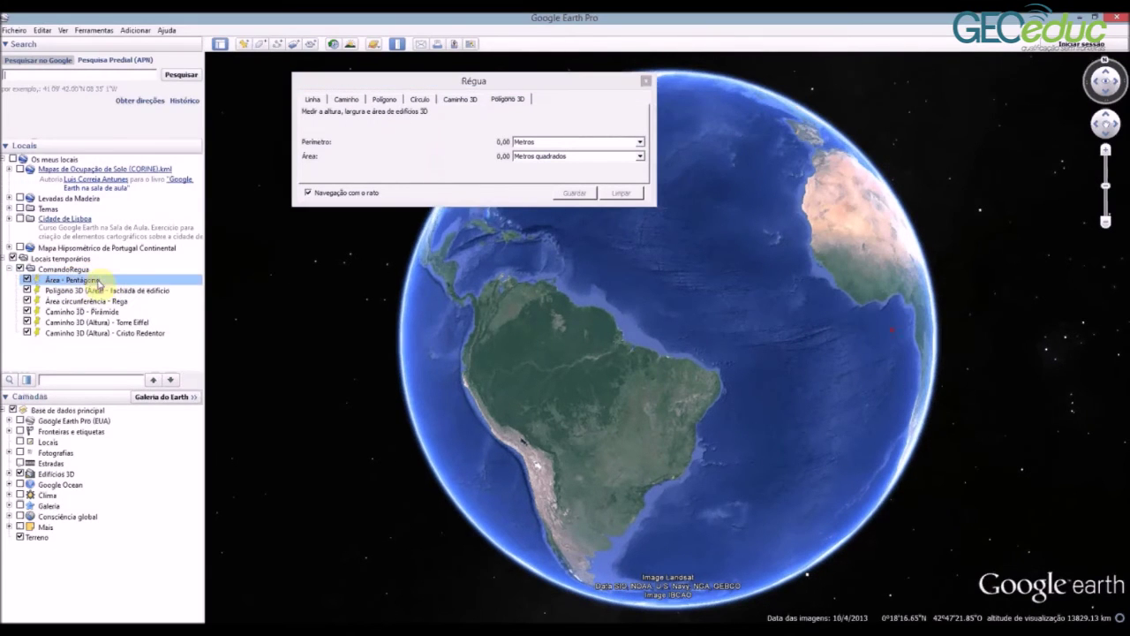
{"action": "double_click", "coordinate": [112, 282]}
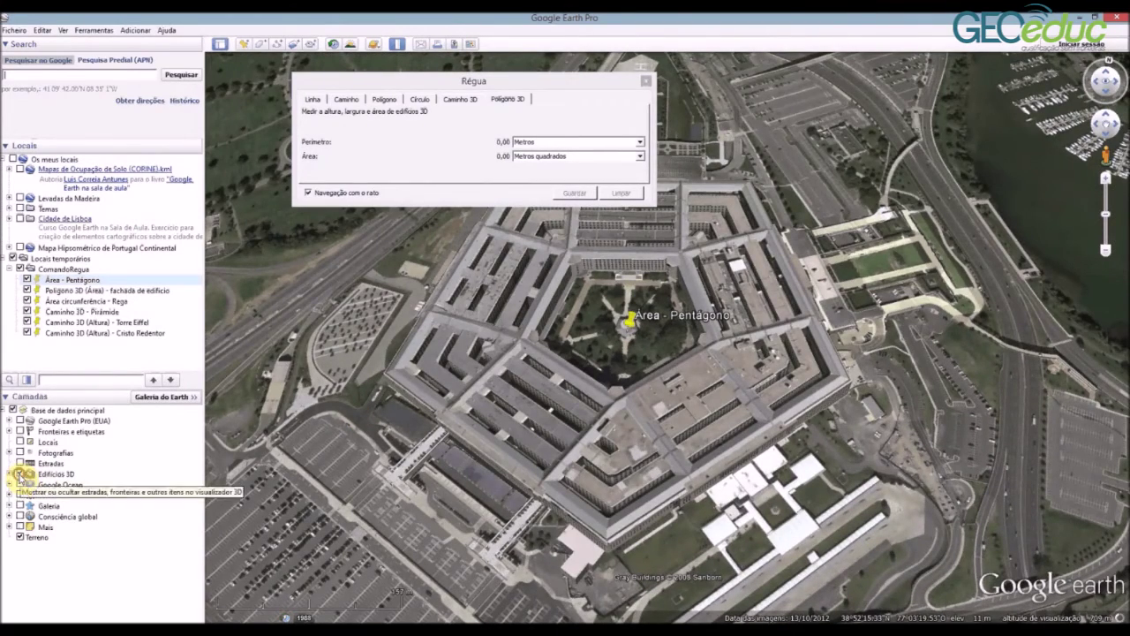
{"action": "left_click", "coordinate": [19, 474]}
Measure the Pentagon's ground area and perimeter by tracing its outer outline with a five-corner ground polygon, keeping the ruler window clear of the building
{"action": "left_click", "coordinate": [386, 100]}
{"action": "left_click_drag", "start_coordinate": [424, 80], "coordinate": [247, 59]}
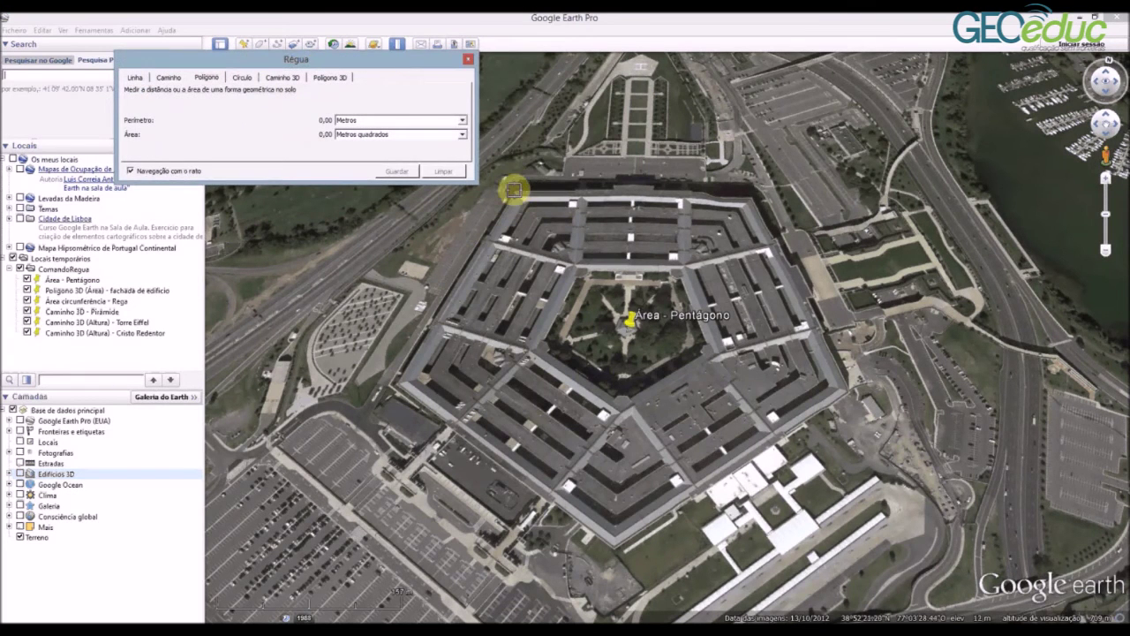
{"action": "left_click", "coordinate": [513, 190]}
{"action": "left_click", "coordinate": [751, 192]}
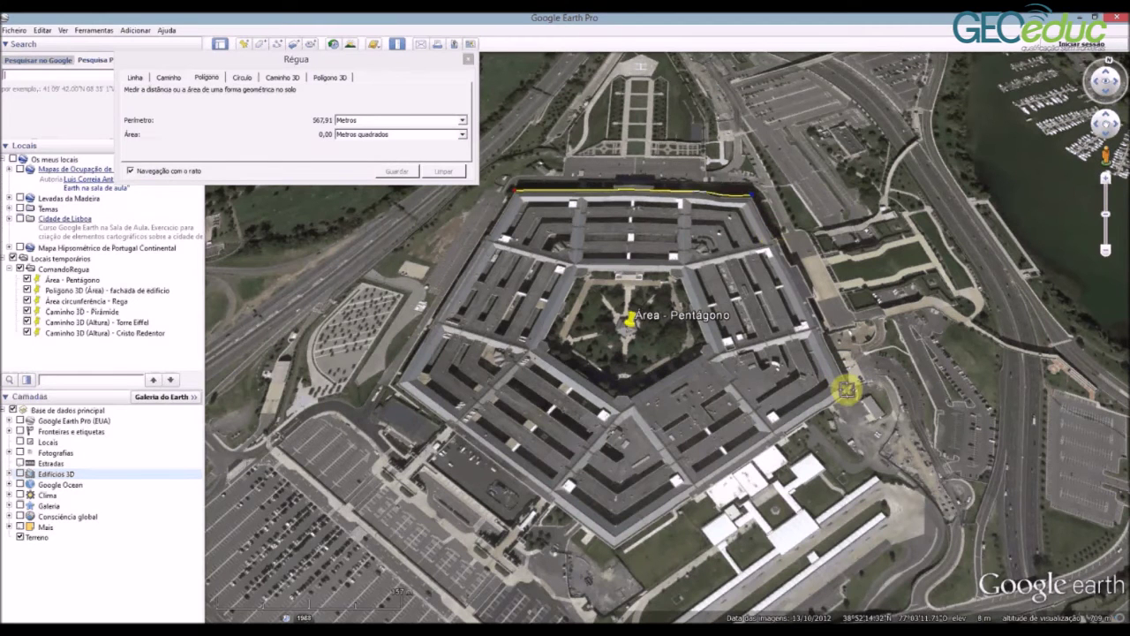
{"action": "left_click", "coordinate": [847, 393]}
{"action": "left_click", "coordinate": [610, 545]}
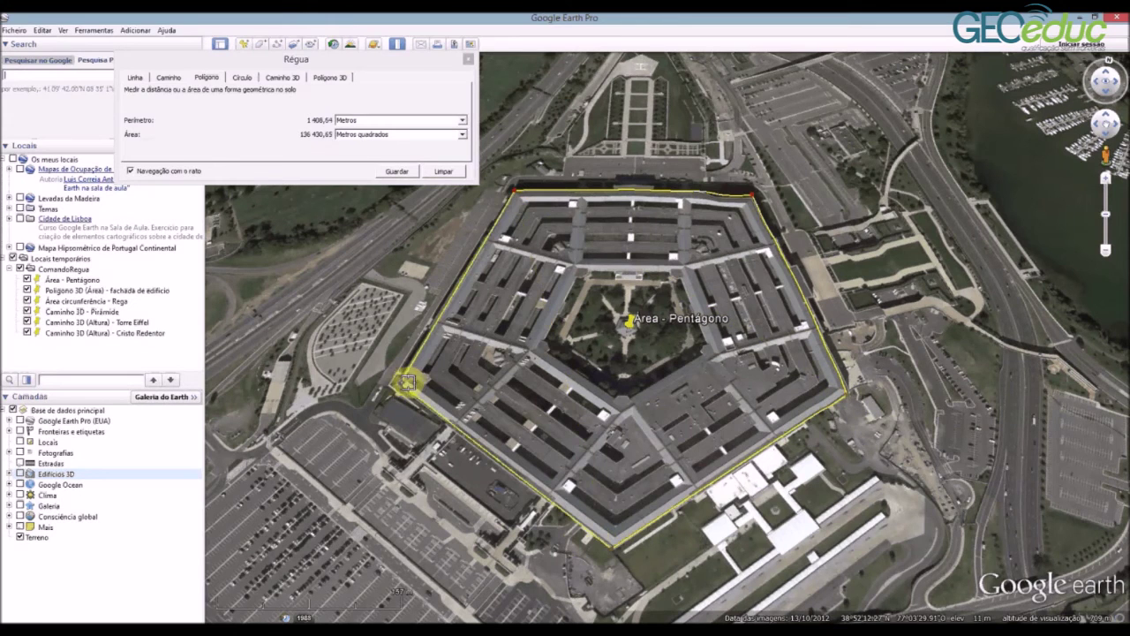
{"action": "left_click", "coordinate": [403, 389]}
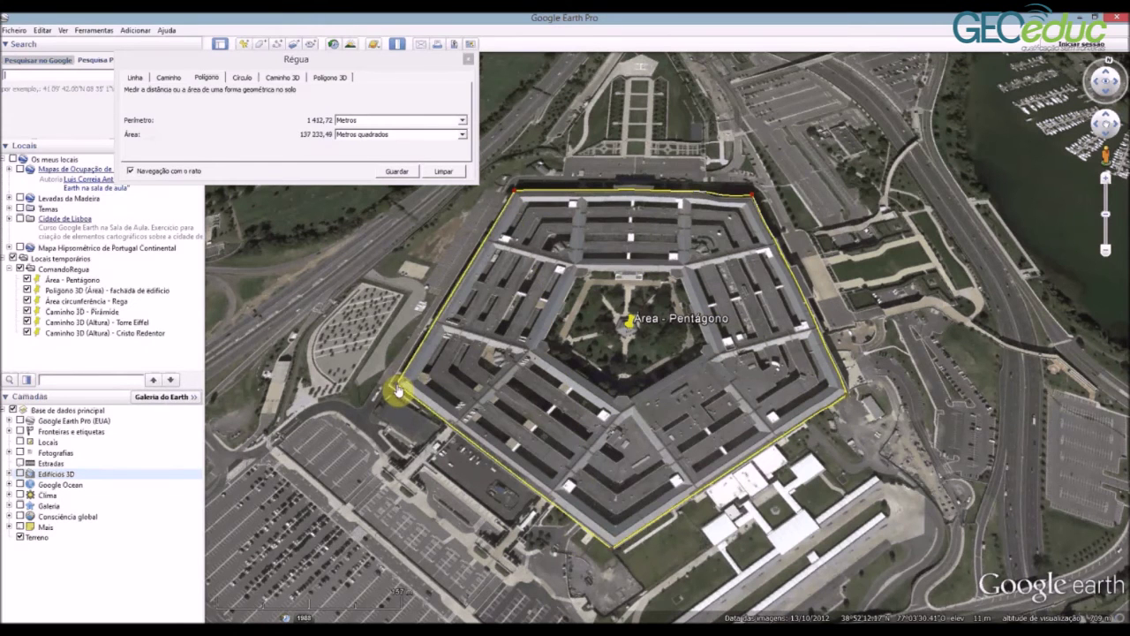
Switch the perimeter unit to Quilómetros and back to Metros, and check the area unit options, keeping Metros quadrados
{"action": "left_click", "coordinate": [462, 122]}
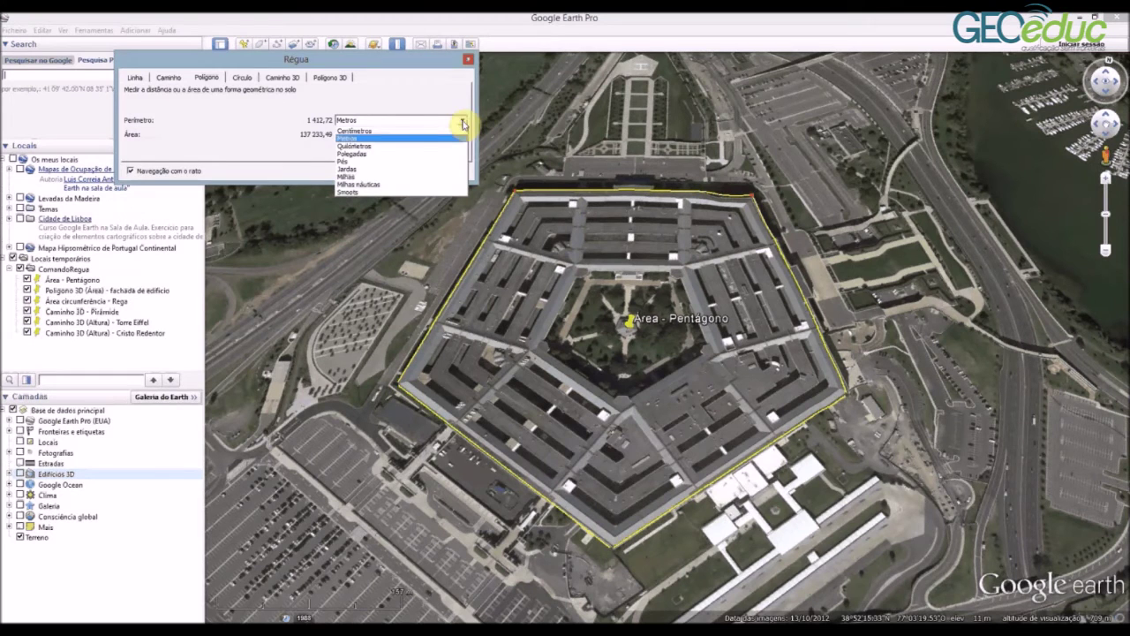
{"action": "left_click", "coordinate": [347, 138]}
{"action": "left_click", "coordinate": [433, 122]}
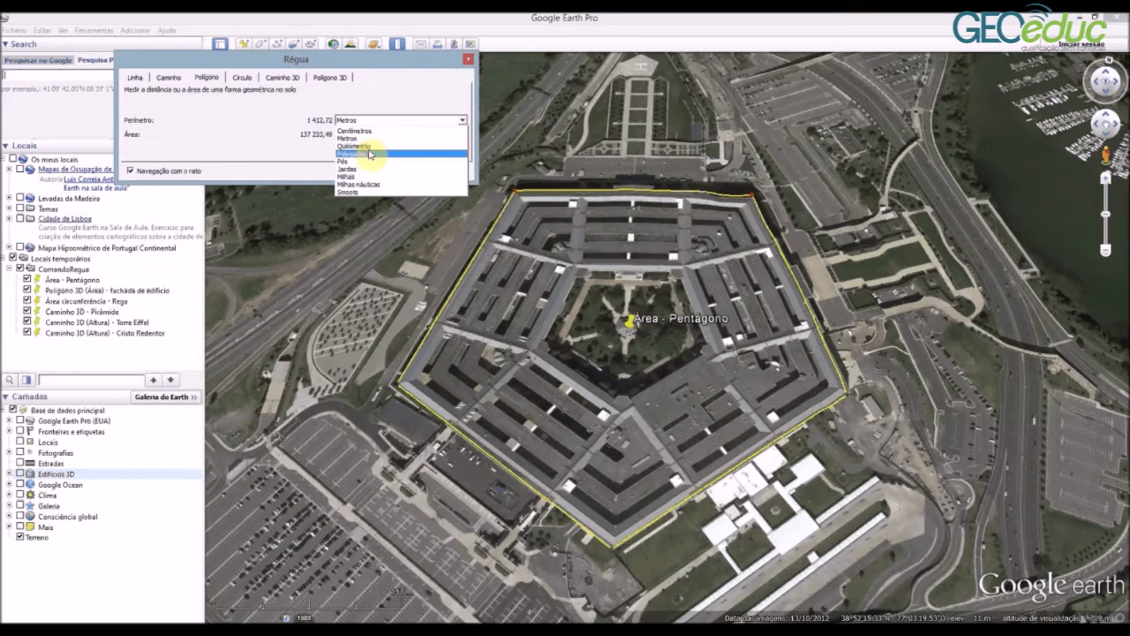
{"action": "left_click", "coordinate": [369, 147]}
{"action": "left_click", "coordinate": [371, 120]}
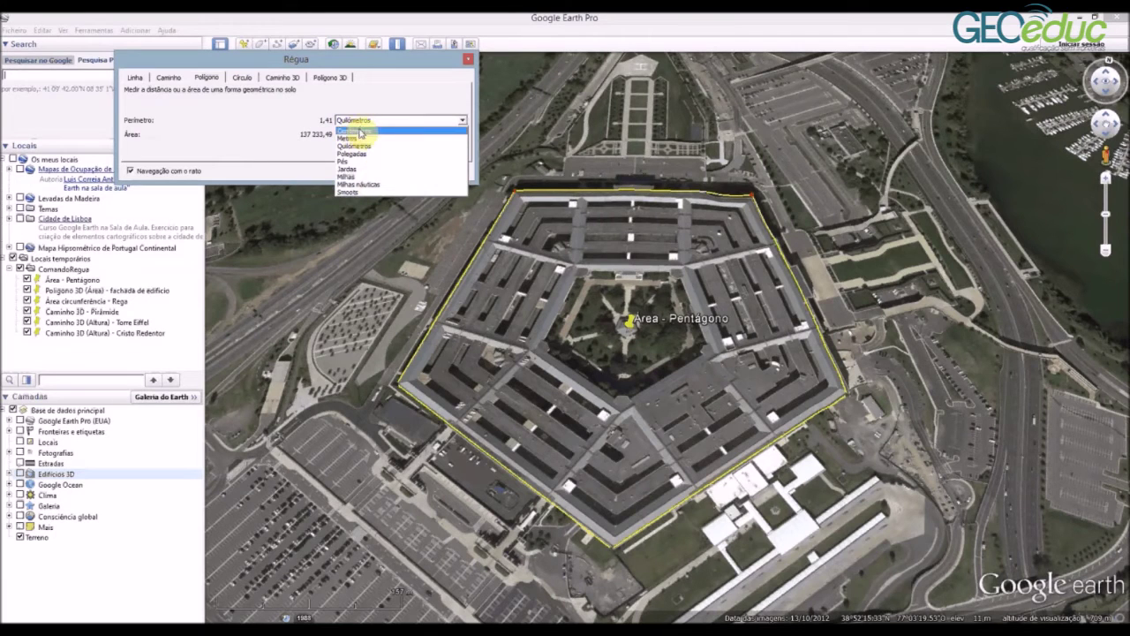
{"action": "left_click", "coordinate": [371, 102]}
{"action": "left_click", "coordinate": [378, 121]}
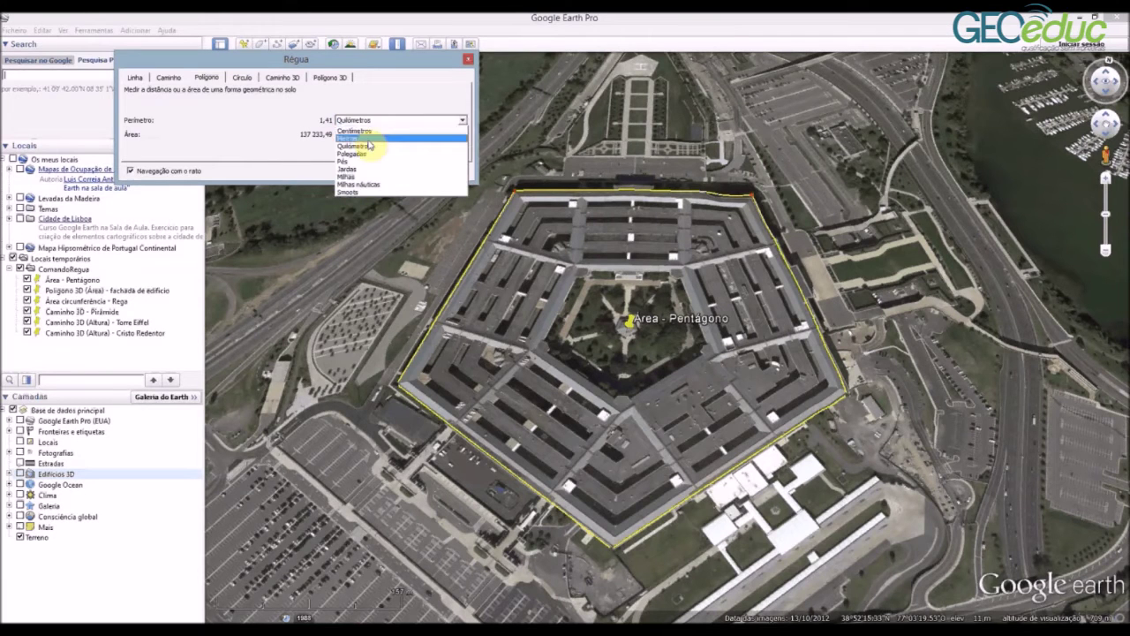
{"action": "left_click", "coordinate": [367, 139]}
{"action": "left_click", "coordinate": [363, 135]}
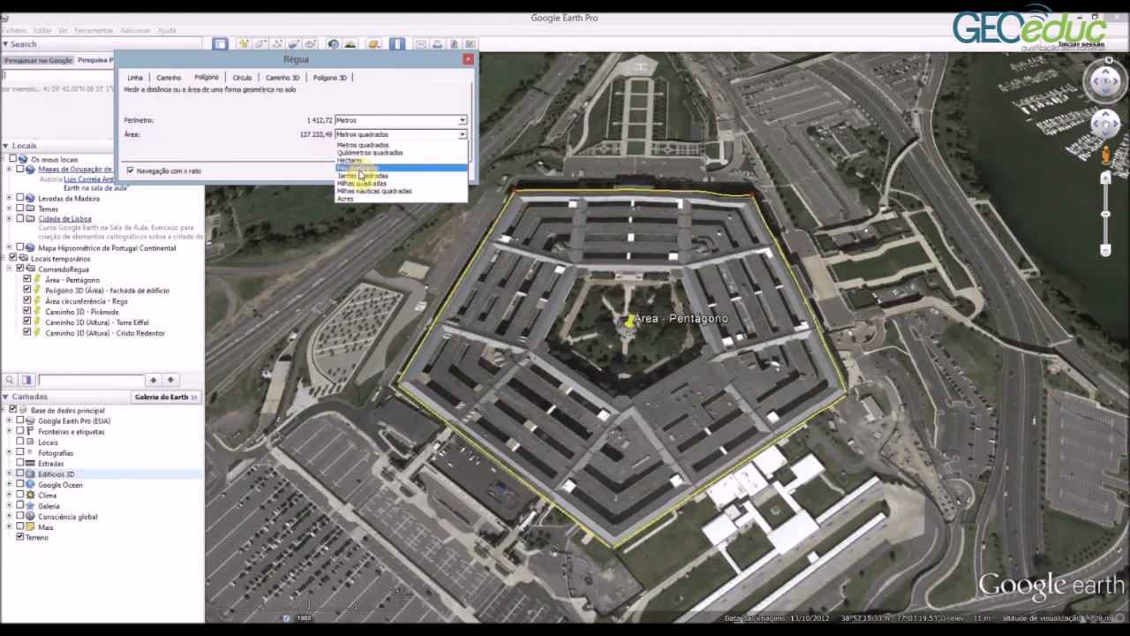
{"action": "left_click", "coordinate": [262, 132]}
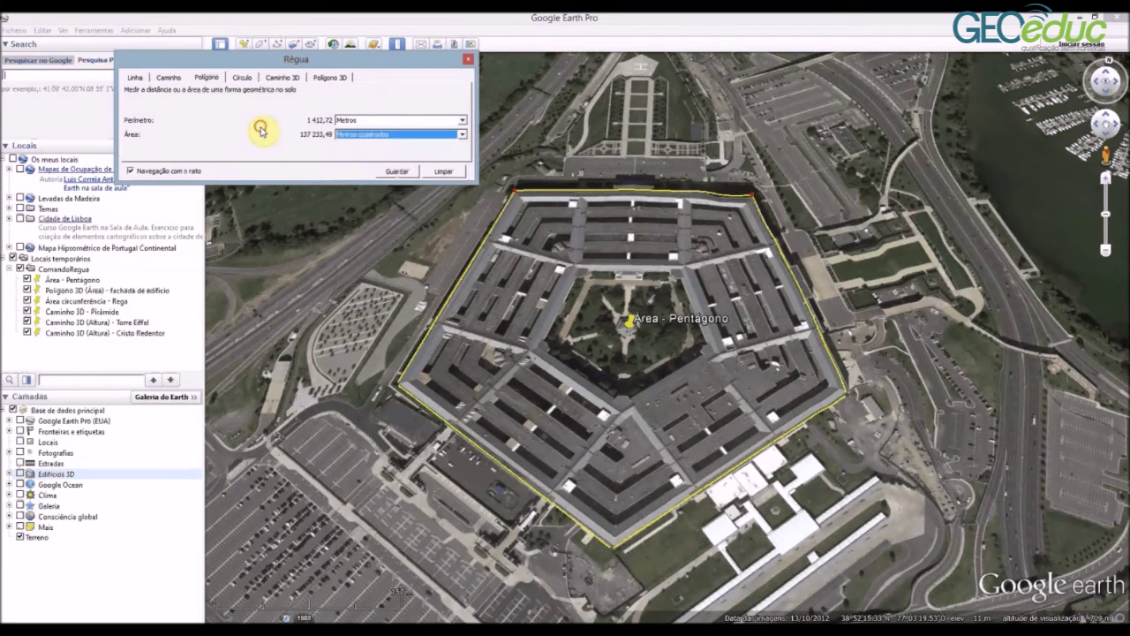
Refine the Pentagon polygon with mouse navigation enabled: nudge its northeast and southeast corners, and delete and re-place its west corner
{"action": "left_click", "coordinate": [146, 174]}
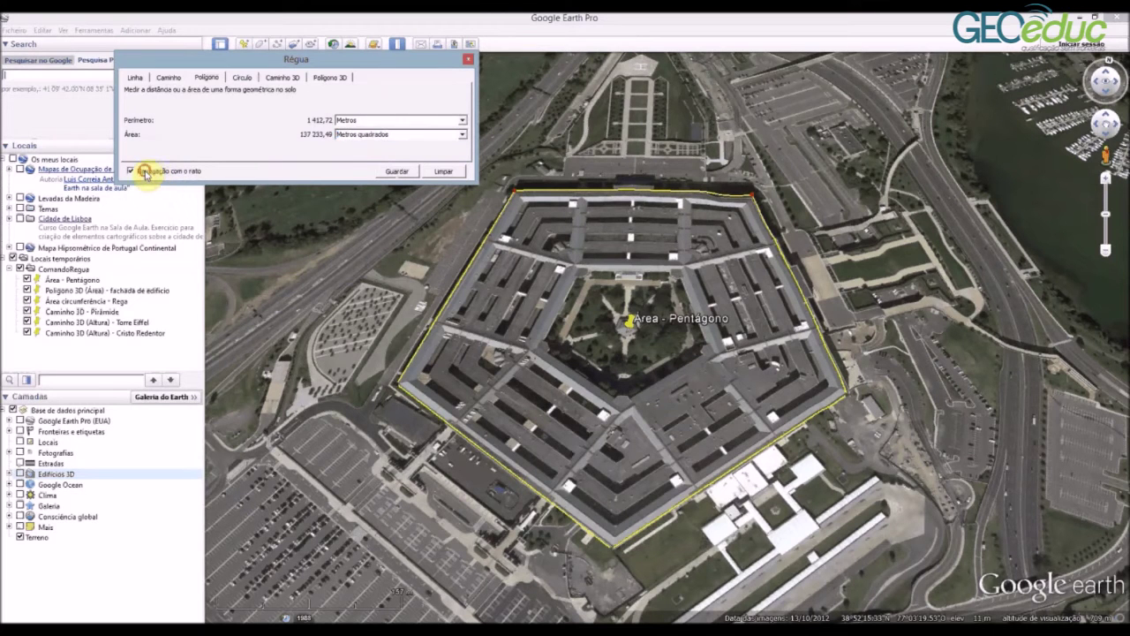
{"action": "left_click", "coordinate": [150, 174]}
{"action": "left_click_drag", "start_coordinate": [391, 251], "coordinate": [512, 291]}
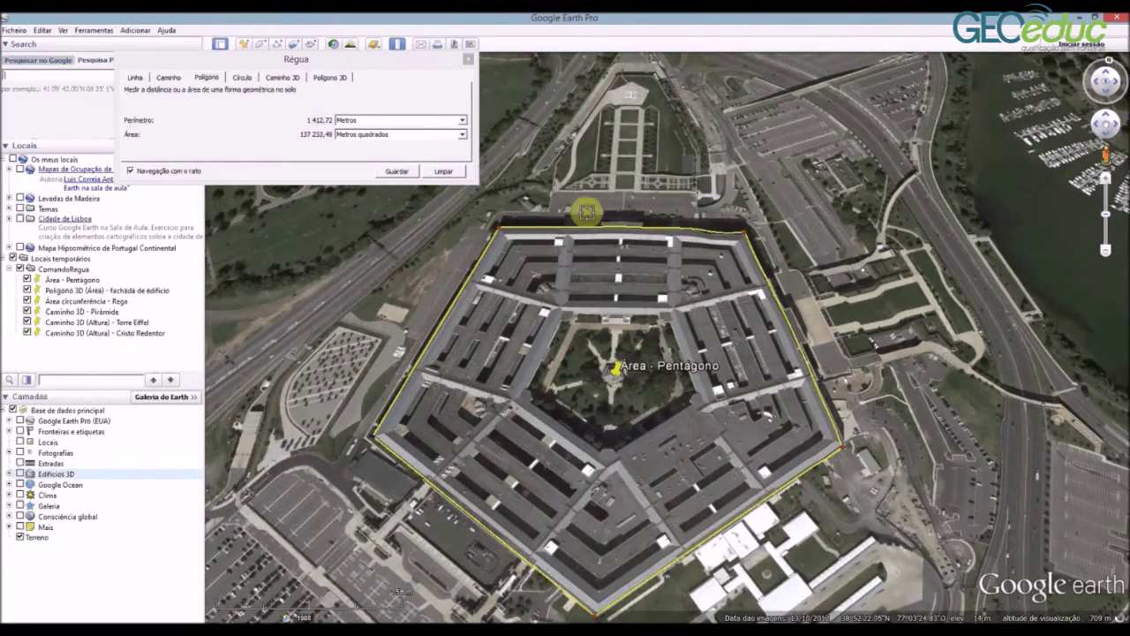
{"action": "mouse_move", "coordinate": [747, 234]}
{"action": "left_mouse_down"}
{"action": "mouse_move", "coordinate": [729, 245]}
{"action": "mouse_move", "coordinate": [750, 244]}
{"action": "mouse_move", "coordinate": [709, 270]}
{"action": "mouse_move", "coordinate": [787, 242]}
{"action": "mouse_move", "coordinate": [743, 233]}
{"action": "left_mouse_up"}
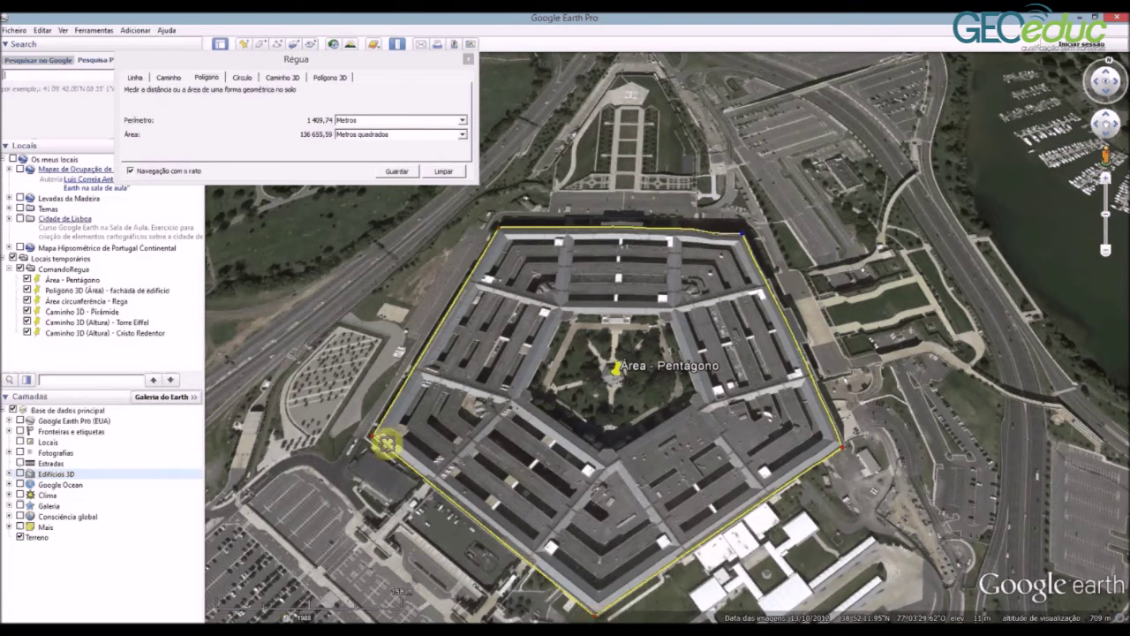
{"action": "left_click_drag", "start_coordinate": [374, 435], "coordinate": [425, 402]}
{"action": "right_click", "coordinate": [425, 400]}
{"action": "left_click", "coordinate": [375, 439]}
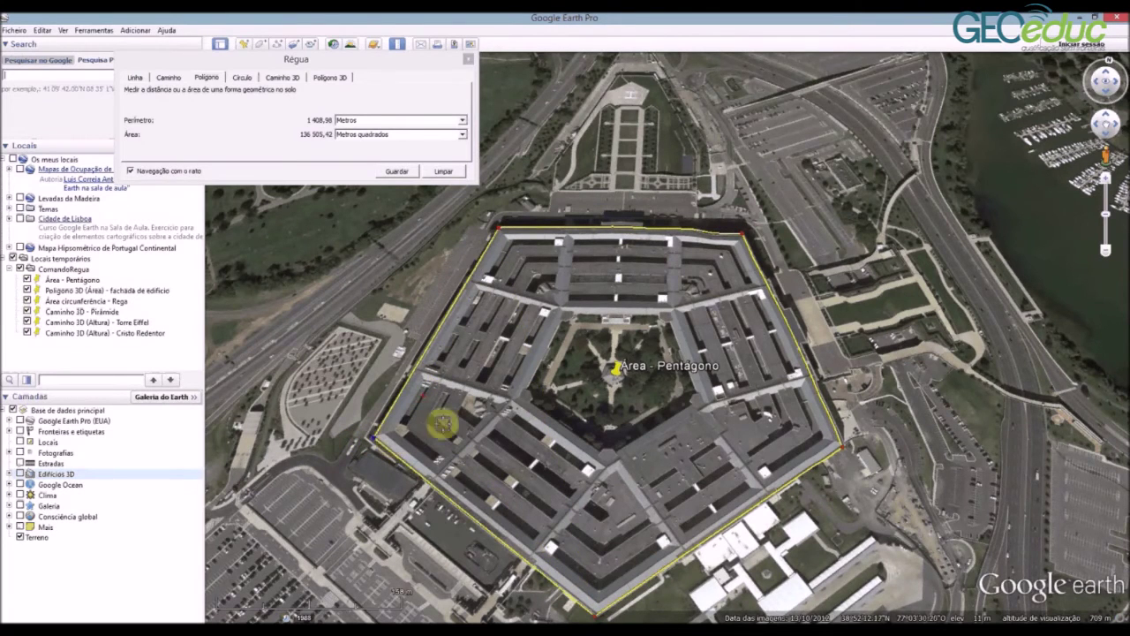
{"action": "mouse_move", "coordinate": [848, 444]}
{"action": "left_mouse_down"}
{"action": "mouse_move", "coordinate": [749, 399]}
{"action": "mouse_move", "coordinate": [848, 447]}
{"action": "left_mouse_up"}
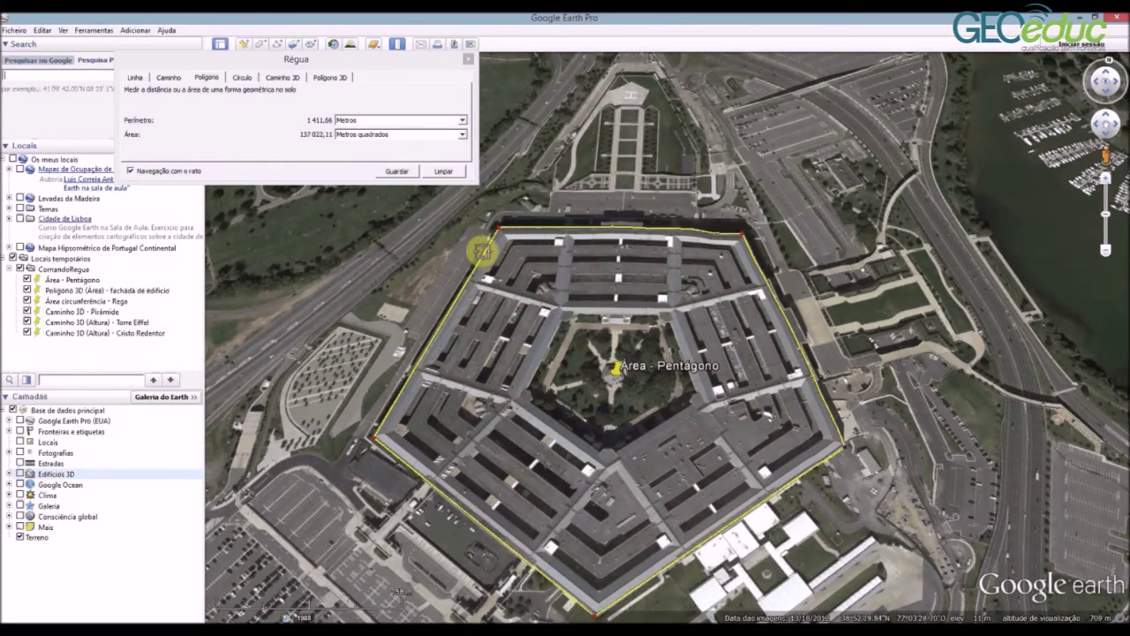
{"action": "mouse_move", "coordinate": [523, 269]}
{"action": "middle_mouse_down"}
{"action": "mouse_move", "coordinate": [528, 333]}
{"action": "mouse_move", "coordinate": [509, 411]}
{"action": "mouse_move", "coordinate": [374, 220]}
{"action": "middle_mouse_up"}
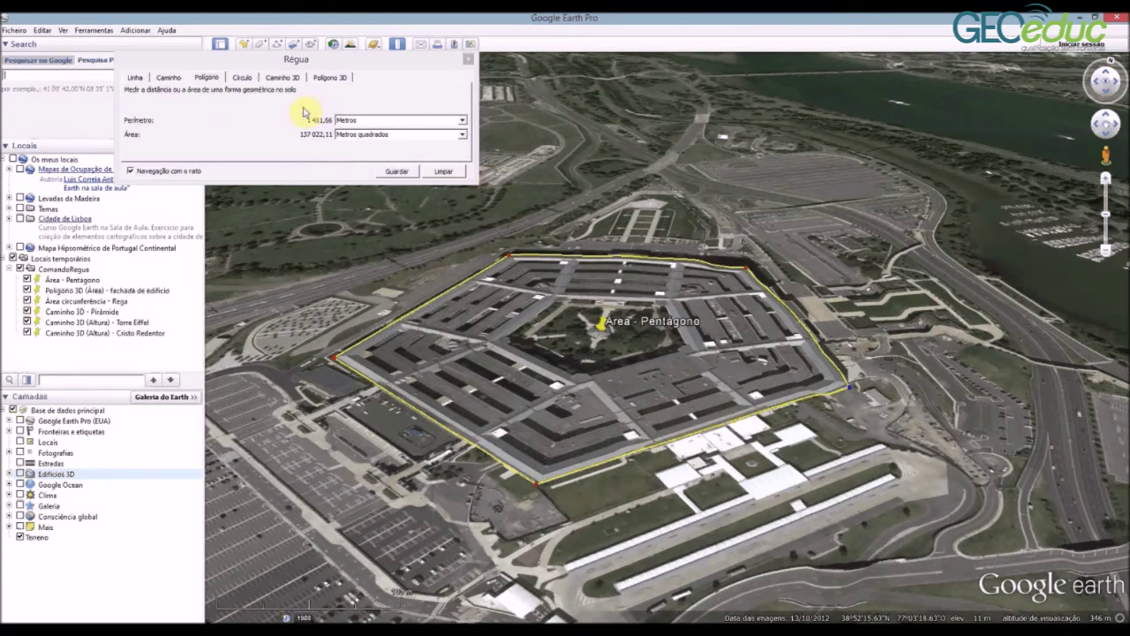
Fly to the "Polígono 3D (Área) - fachada de edifício" placemark and turn on the "Edifícios 3D" layer
{"action": "double_click", "coordinate": [137, 294]}
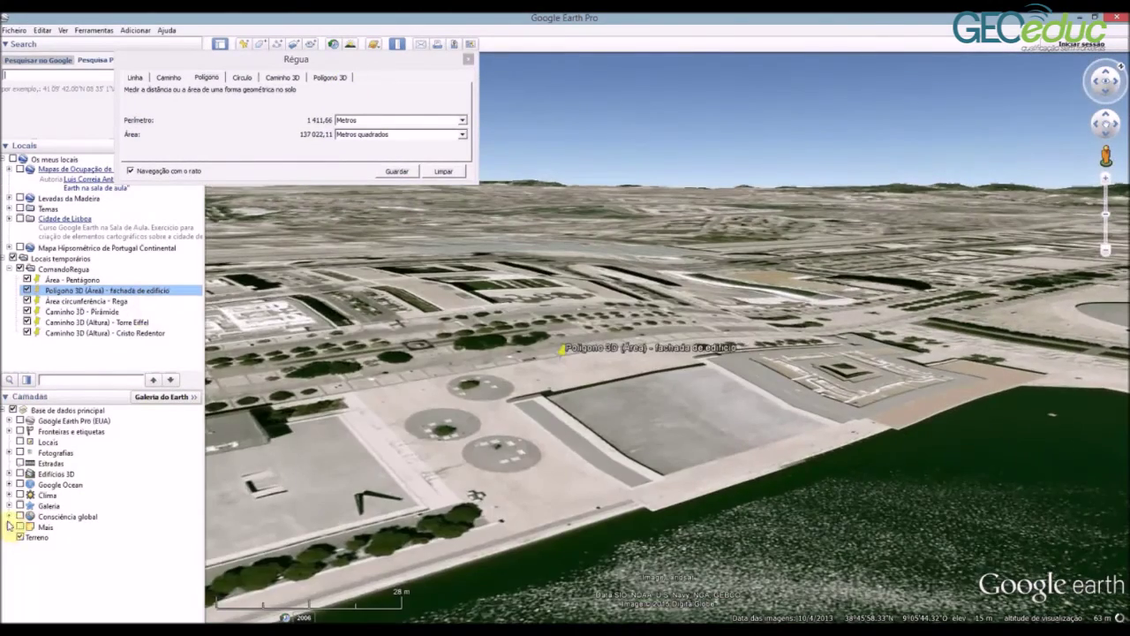
{"action": "left_click", "coordinate": [21, 474]}
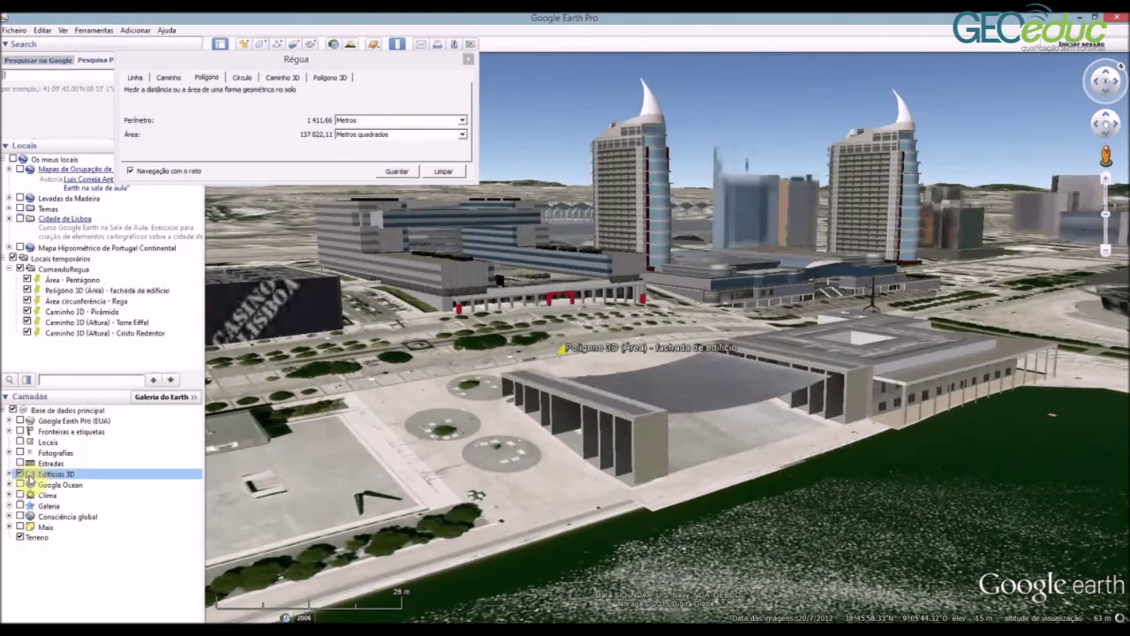
{"action": "scroll", "coordinate": [492, 413], "scroll_direction": "down", "scroll_amount": 2}
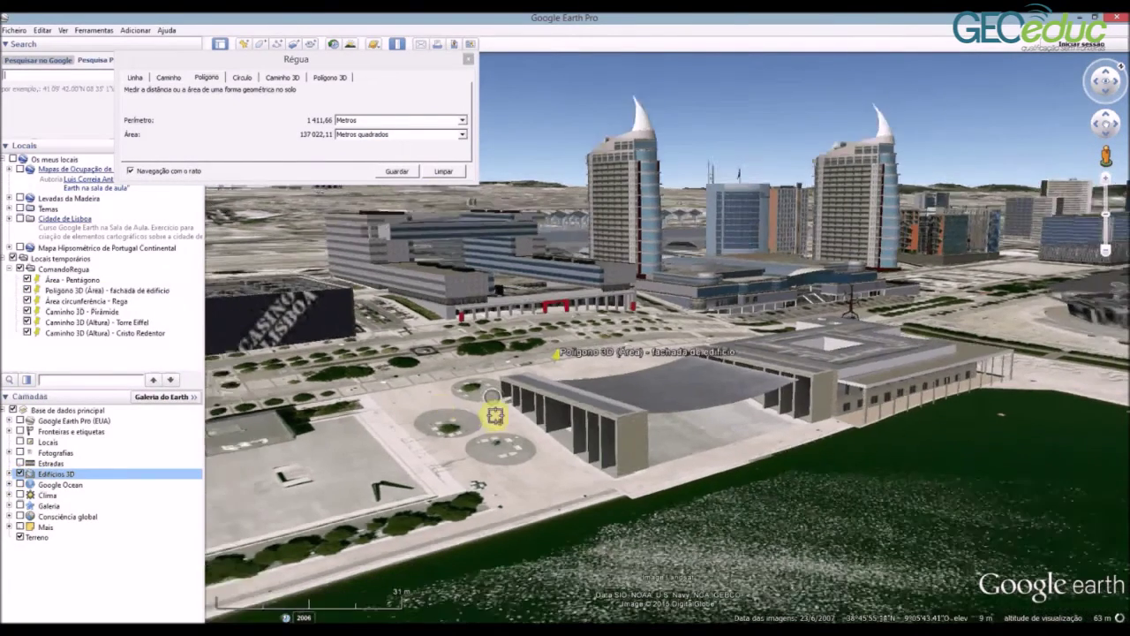
{"action": "scroll", "coordinate": [492, 396], "scroll_direction": "up", "scroll_amount": 3}
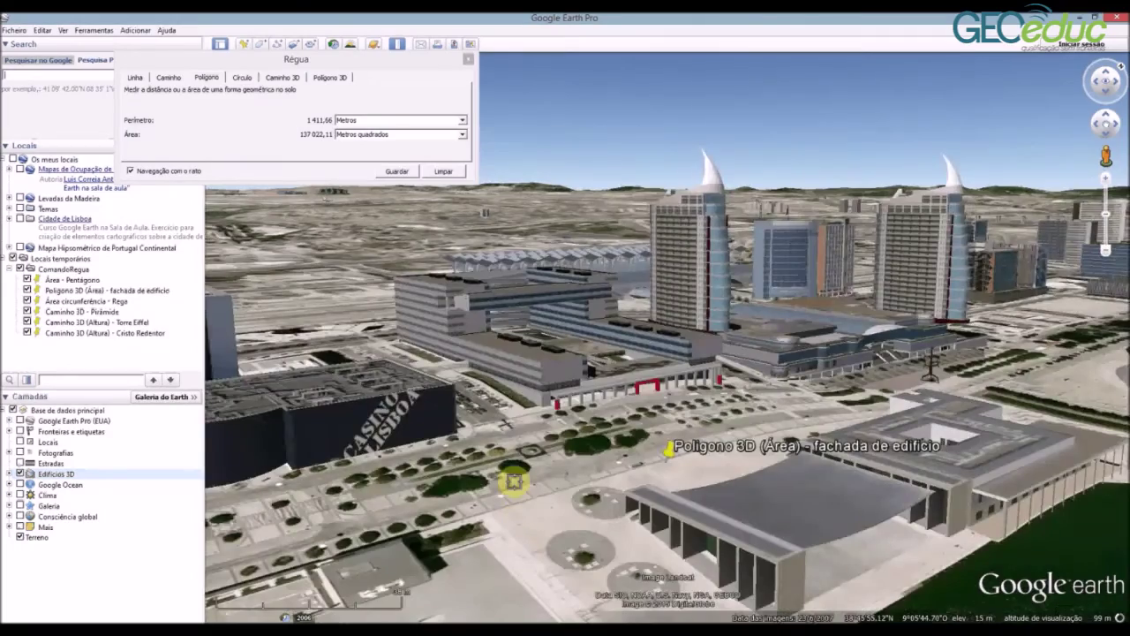
{"action": "scroll", "coordinate": [514, 481], "scroll_direction": "down", "scroll_amount": 3}
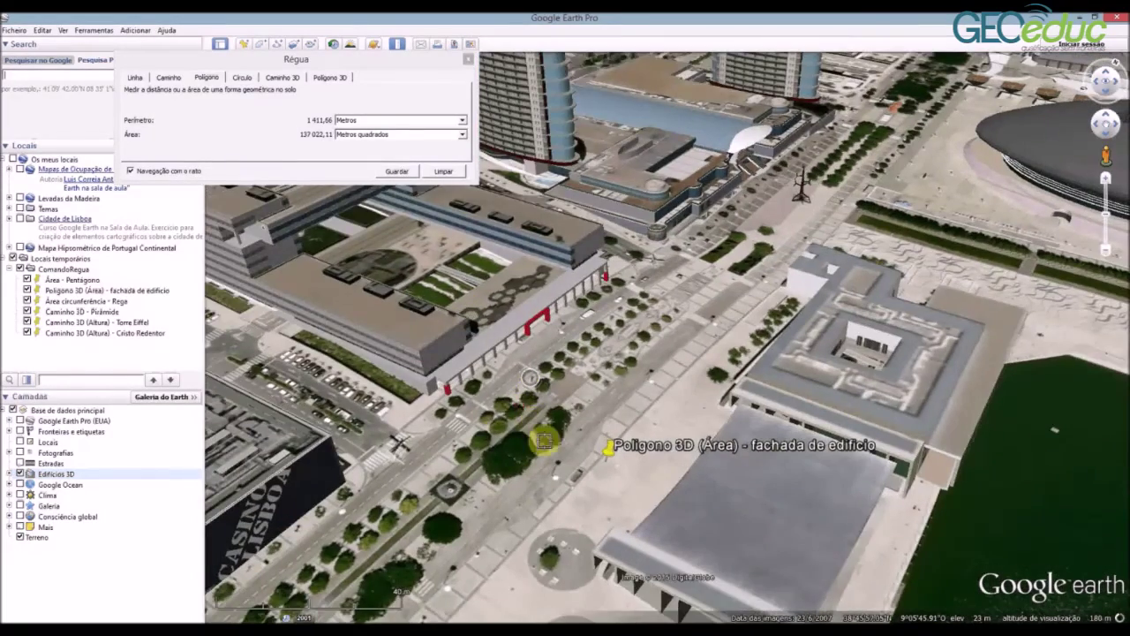
{"action": "scroll", "coordinate": [550, 480], "scroll_direction": "up", "scroll_amount": 3}
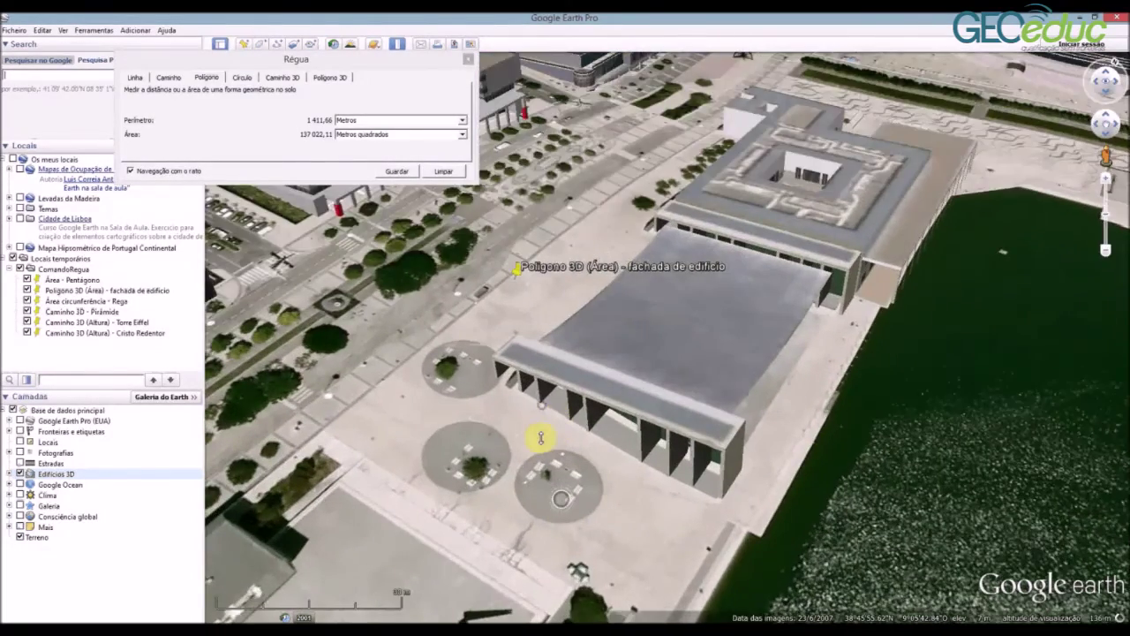
{"action": "scroll", "coordinate": [536, 508], "scroll_direction": "up", "scroll_amount": 3}
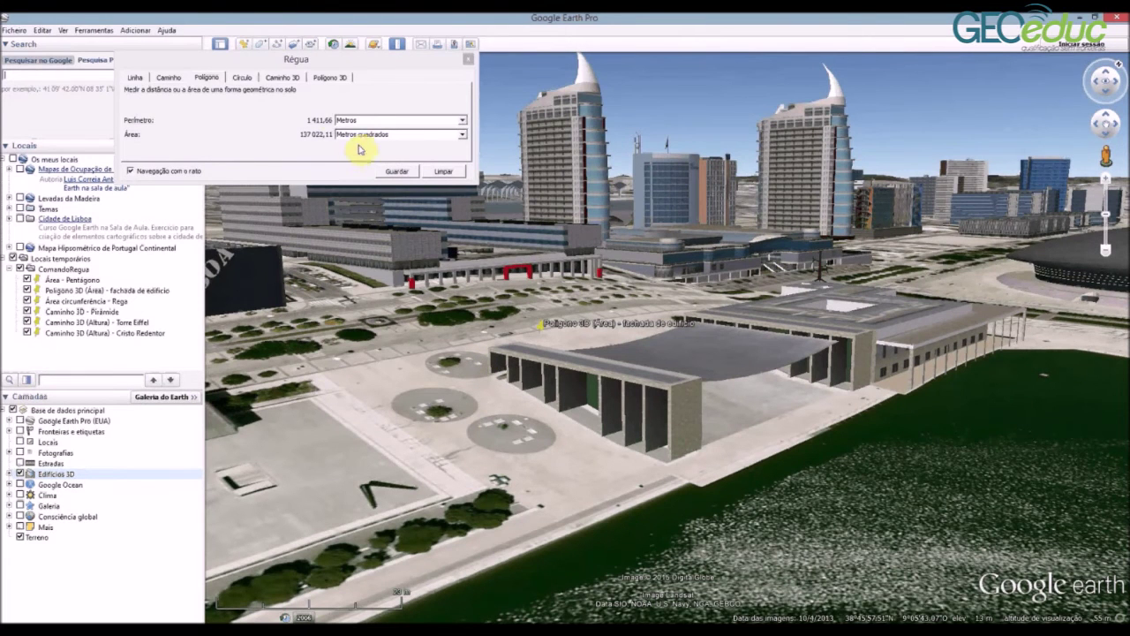
Measure the area and perimeter of the pavilion's columned facade by outlining it with a five-point 3D polygon
{"action": "left_click", "coordinate": [319, 78]}
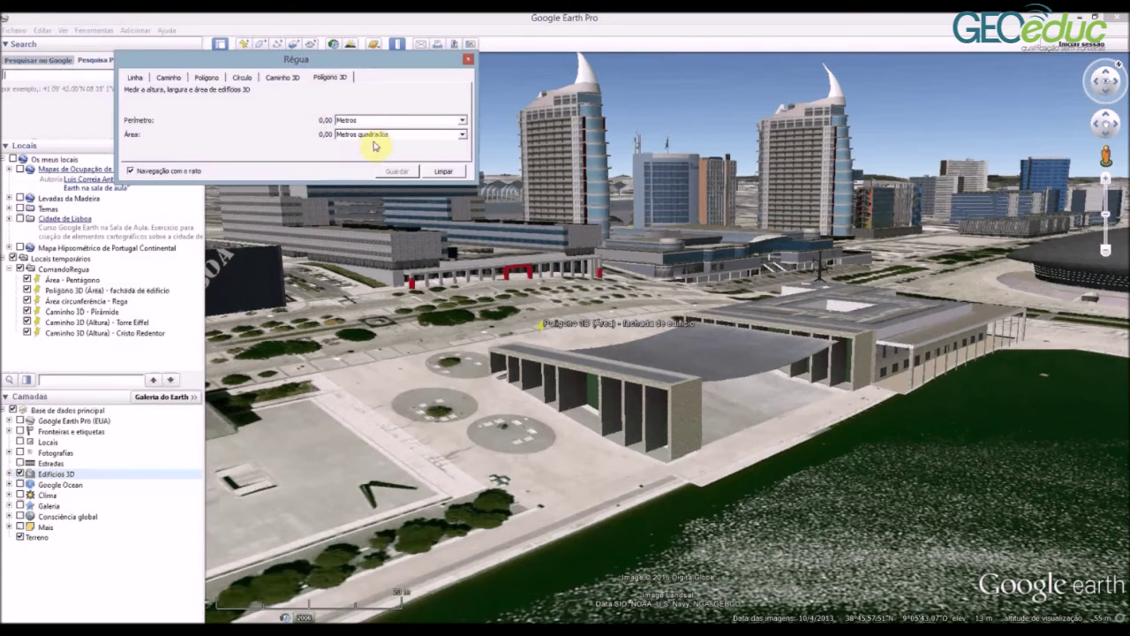
{"action": "scroll", "coordinate": [469, 371], "scroll_direction": "up", "scroll_amount": 2}
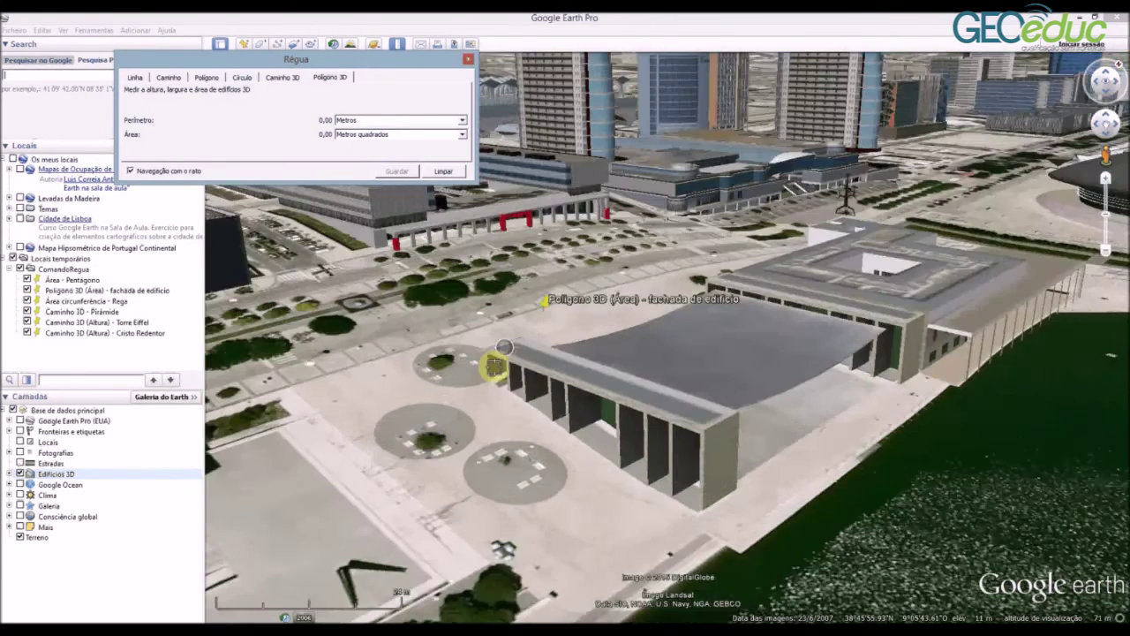
{"action": "scroll", "coordinate": [469, 378], "scroll_direction": "up", "scroll_amount": 3}
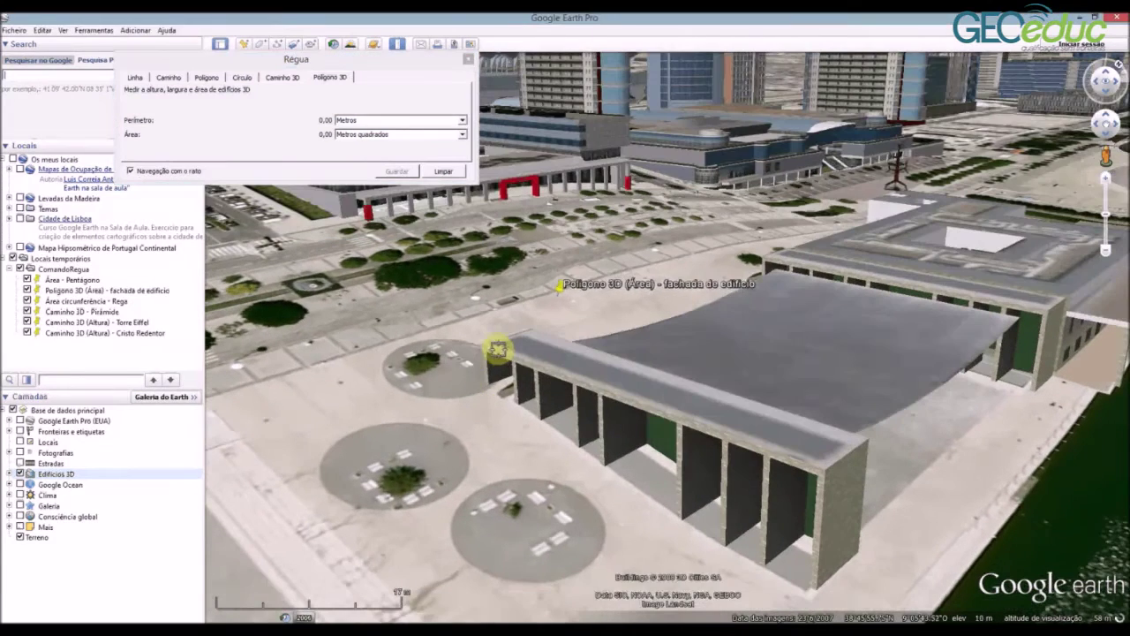
{"action": "left_click", "coordinate": [485, 344]}
{"action": "left_click", "coordinate": [485, 382]}
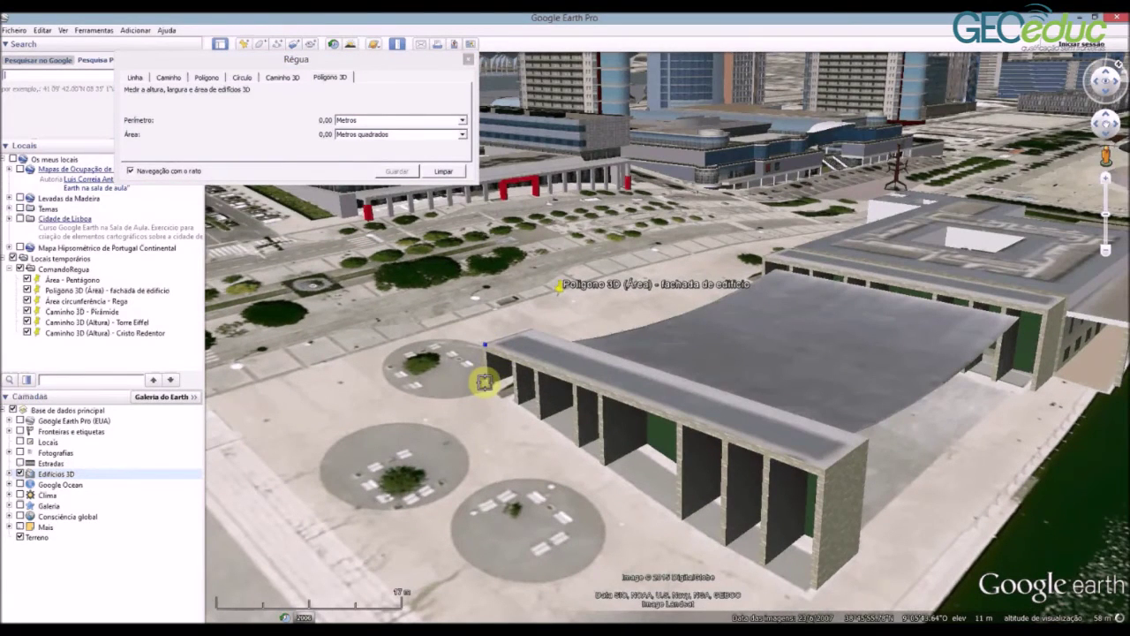
{"action": "left_click", "coordinate": [677, 518]}
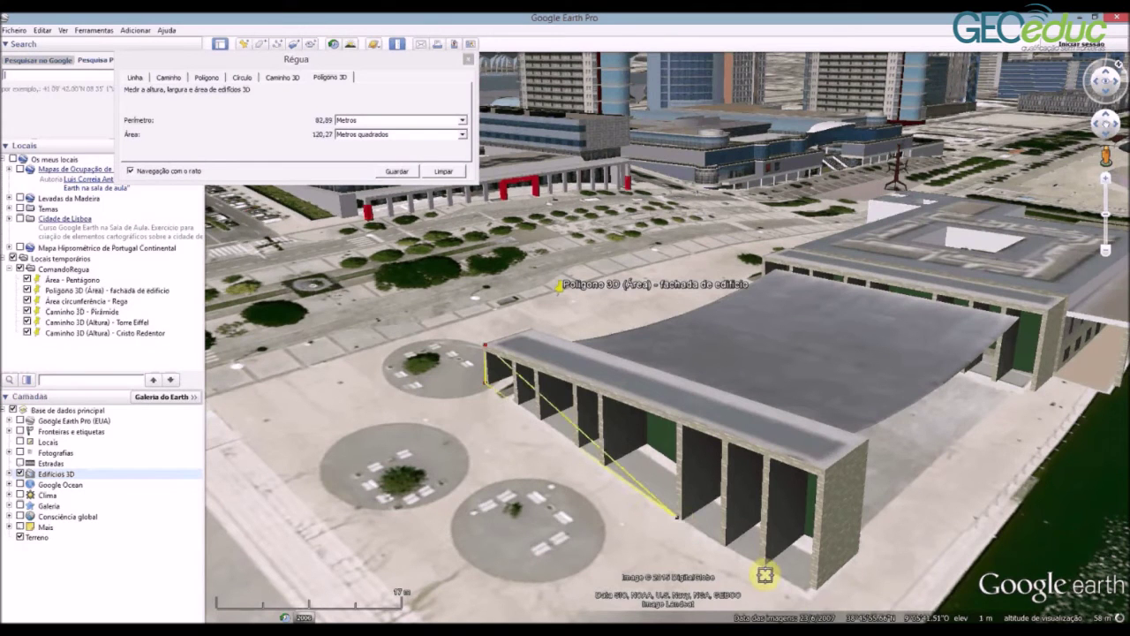
{"action": "left_click", "coordinate": [813, 587]}
{"action": "left_click", "coordinate": [816, 474]}
{"action": "middle_click_drag", "start_coordinate": [643, 434], "coordinate": [609, 424]}
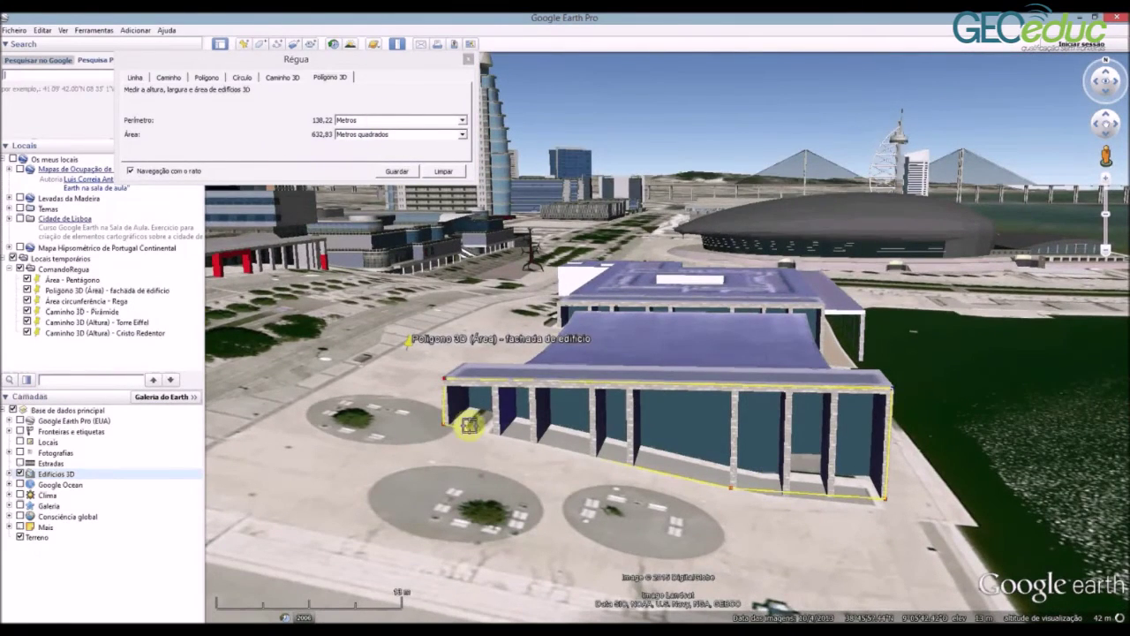
Refine the 3D polygon on the pavilion facade by adjusting its upper and lower corners at the west end
{"action": "scroll", "coordinate": [446, 412], "scroll_direction": "up", "scroll_amount": 2}
{"action": "middle_click_drag", "start_coordinate": [444, 412], "coordinate": [444, 382]}
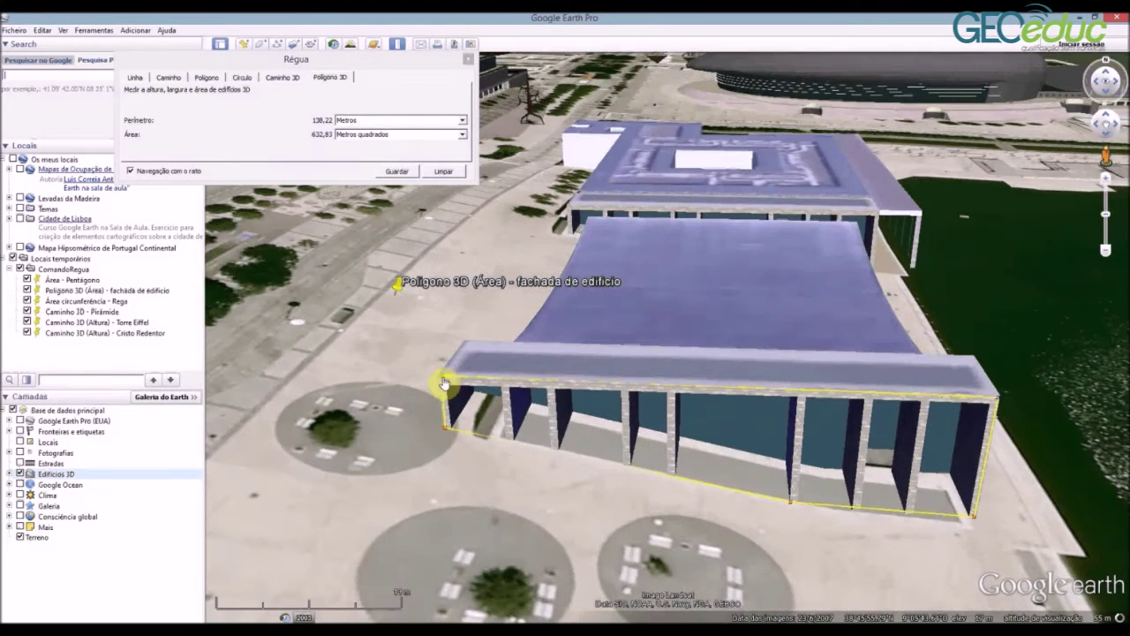
{"action": "left_click", "coordinate": [443, 381]}
{"action": "left_click", "coordinate": [441, 385]}
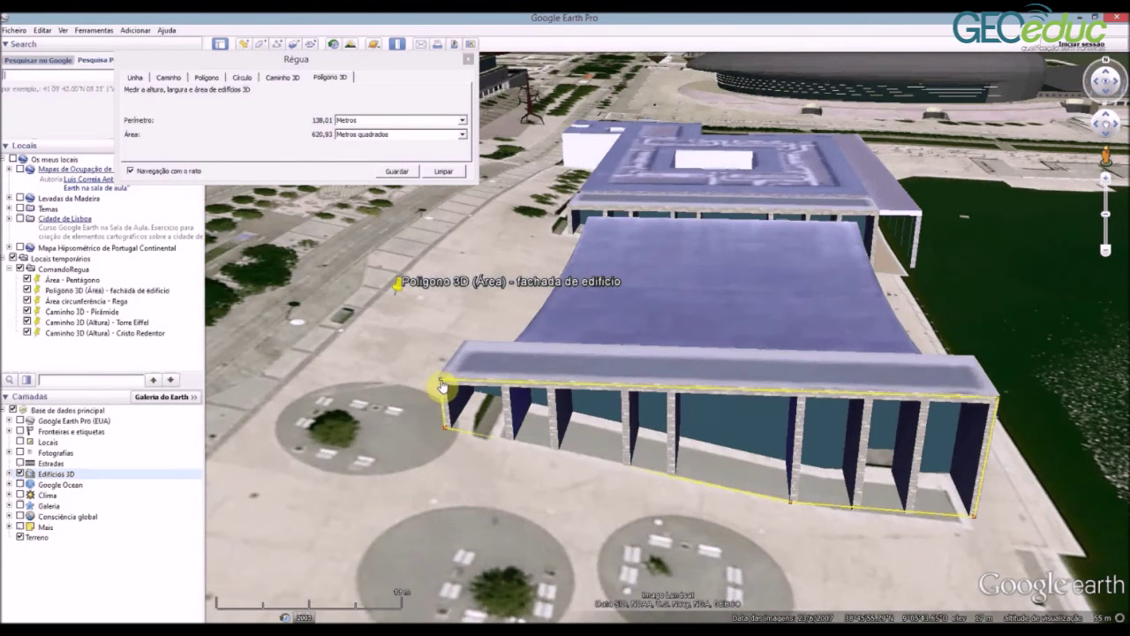
{"action": "left_click", "coordinate": [446, 431]}
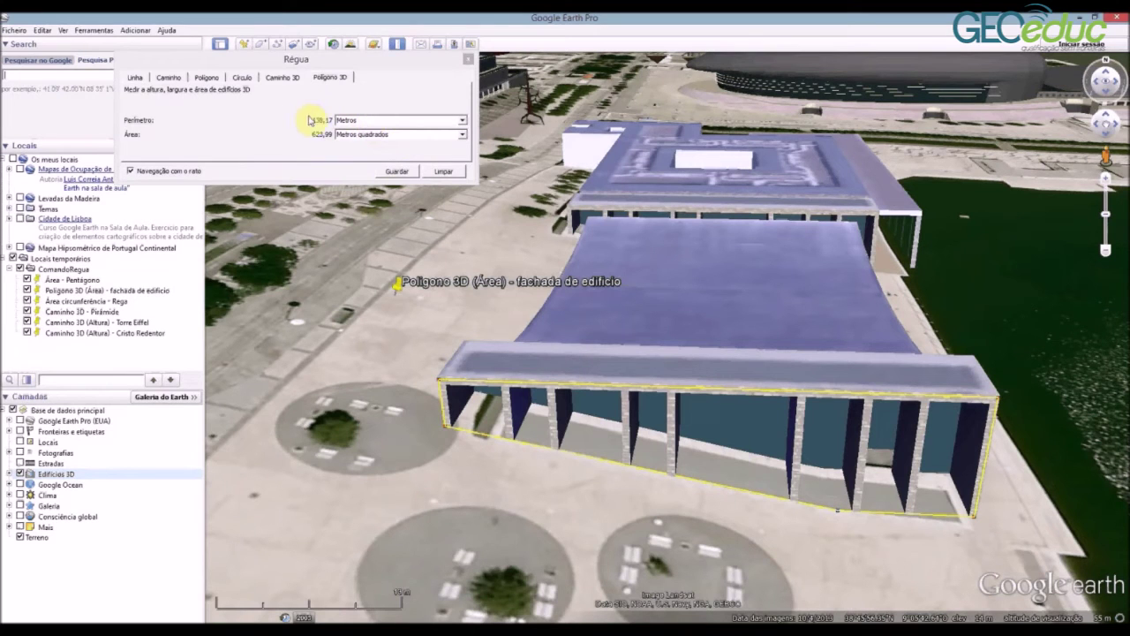
Check the perimeter unit options for the facade measurement, keeping Metros
{"action": "left_click", "coordinate": [353, 119]}
{"action": "left_click", "coordinate": [362, 121]}
{"action": "left_click", "coordinate": [393, 103]}
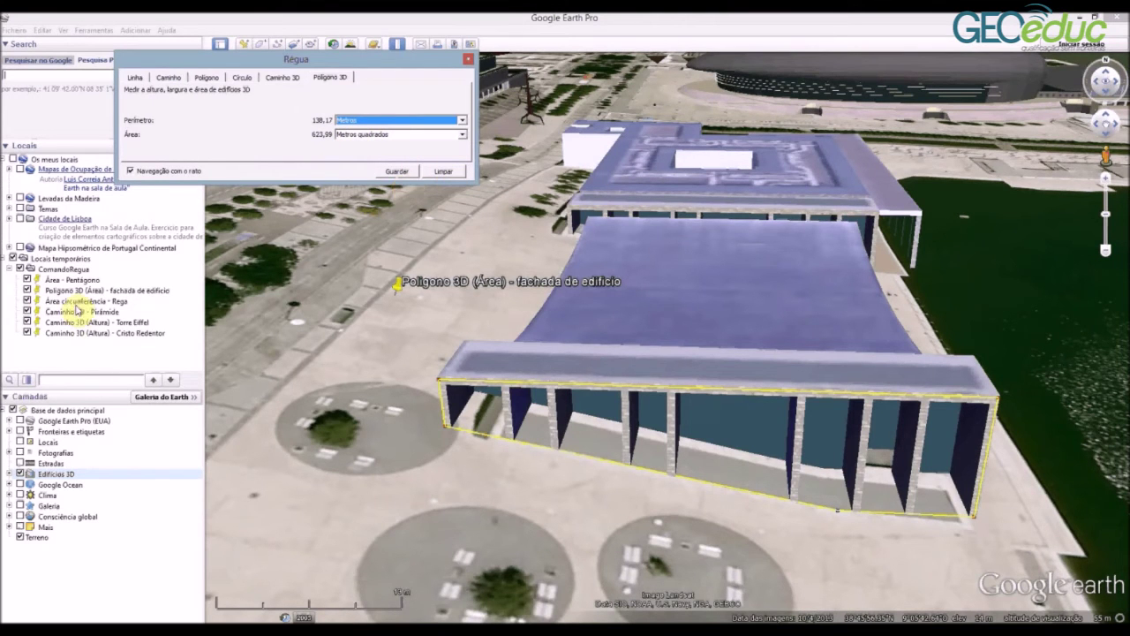
Clear the facade measurement, close the ruler, and fly to the "Área circunferência - Rega" placemark, framing its circular irrigated fields
{"action": "left_click", "coordinate": [443, 172]}
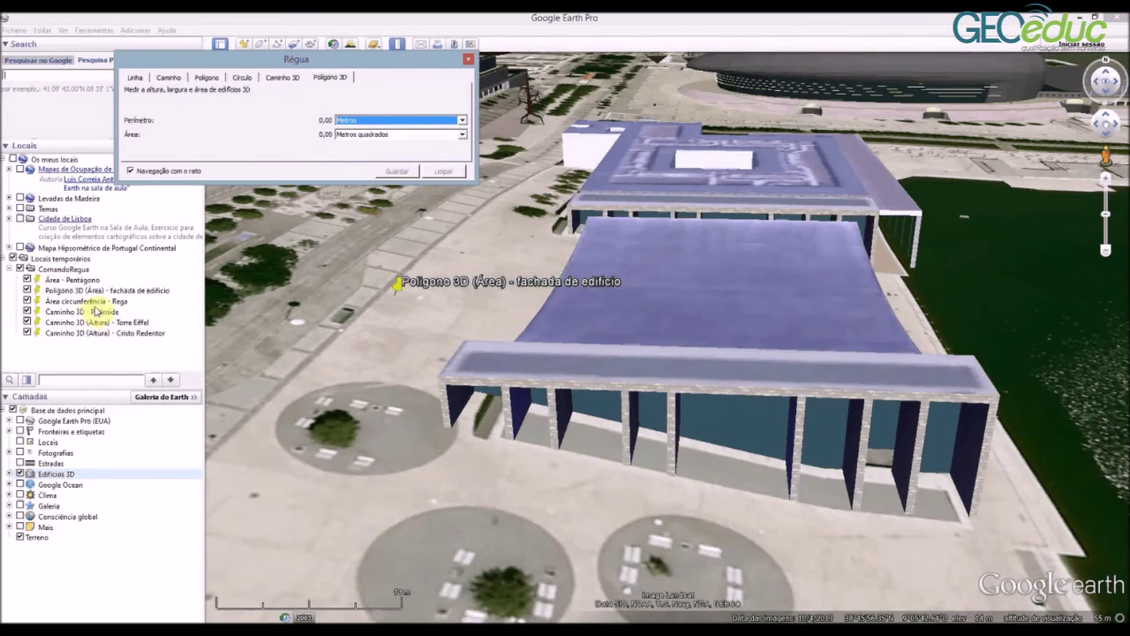
{"action": "left_click", "coordinate": [468, 59]}
{"action": "left_click", "coordinate": [79, 292]}
{"action": "double_click", "coordinate": [78, 301]}
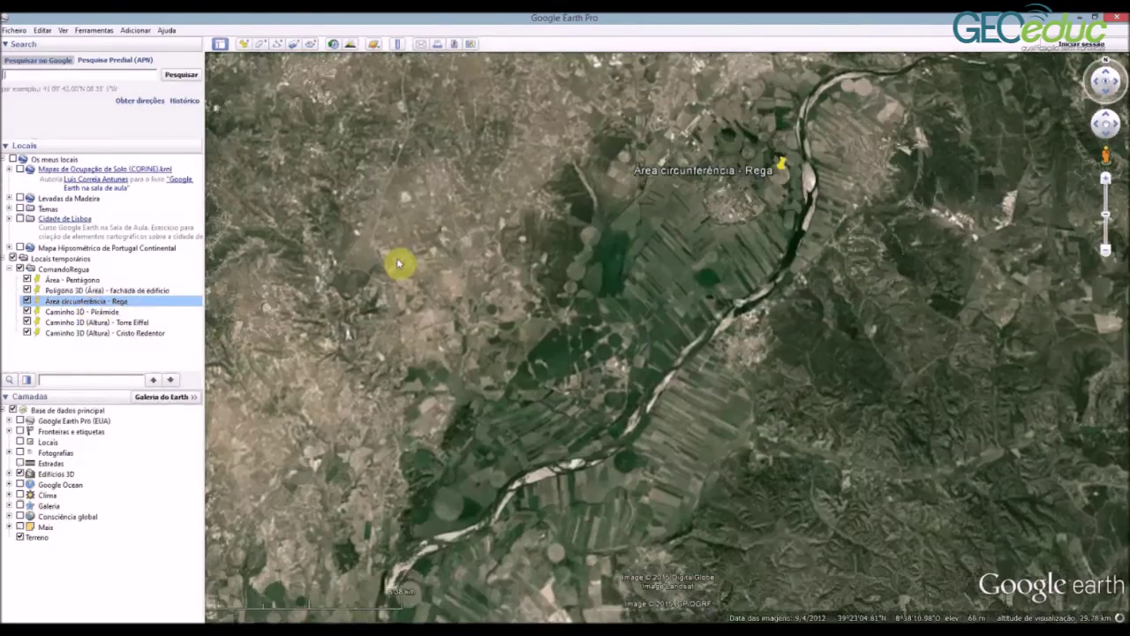
{"action": "scroll", "coordinate": [581, 335], "scroll_direction": "up", "scroll_amount": 2}
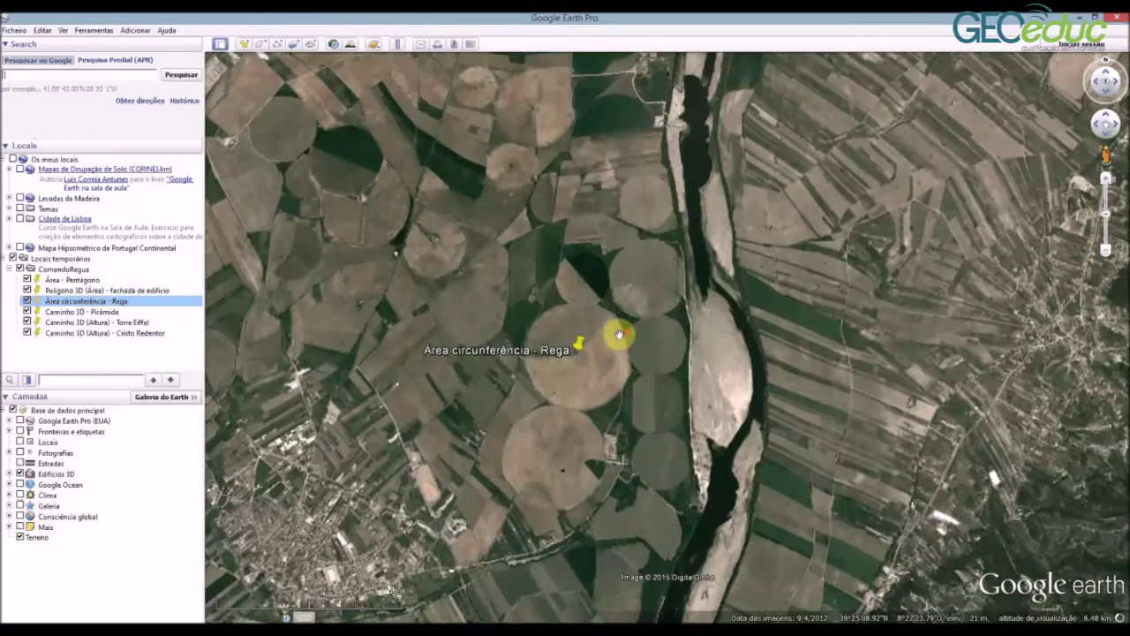
{"action": "scroll", "coordinate": [616, 323], "scroll_direction": "up", "scroll_amount": 1}
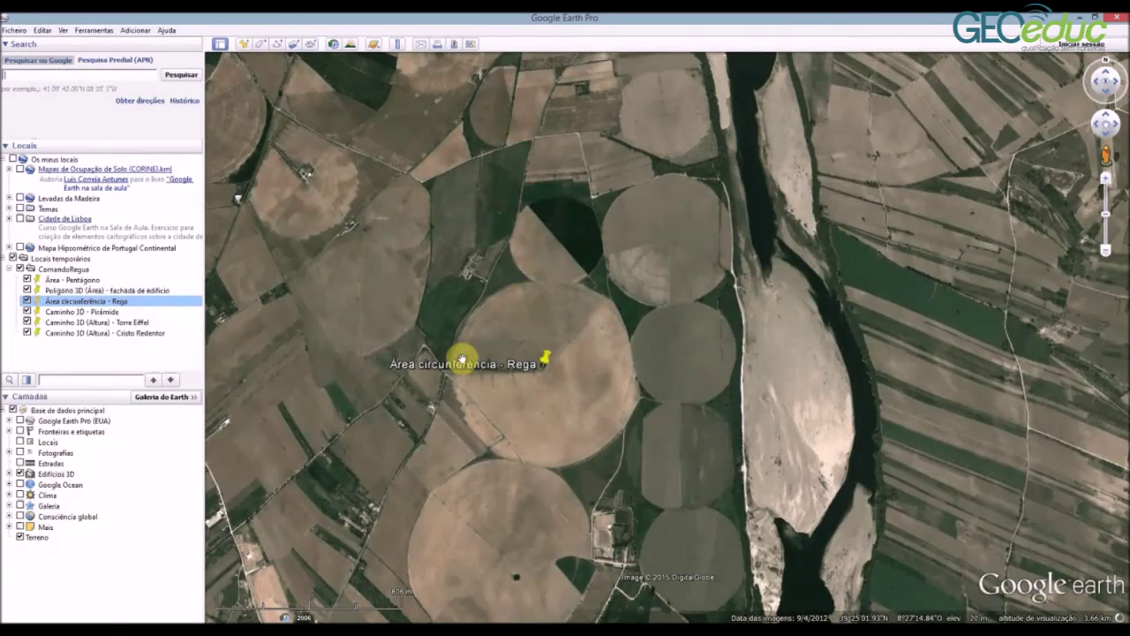
{"action": "scroll", "coordinate": [521, 357], "scroll_direction": "down", "scroll_amount": 1}
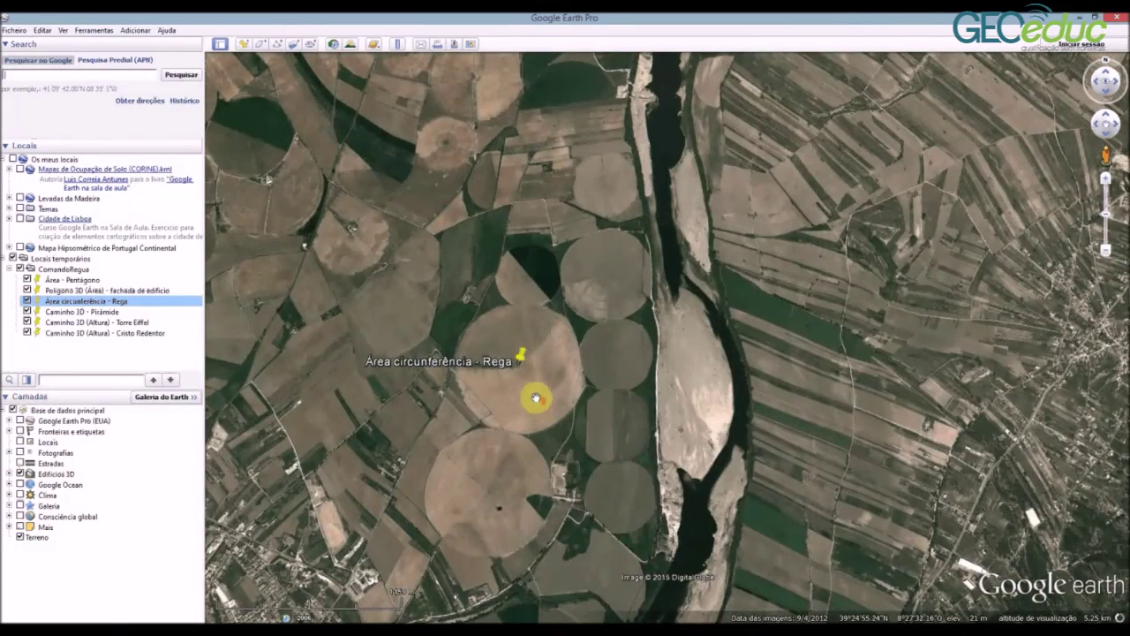
{"action": "scroll", "coordinate": [535, 398], "scroll_direction": "up", "scroll_amount": 1}
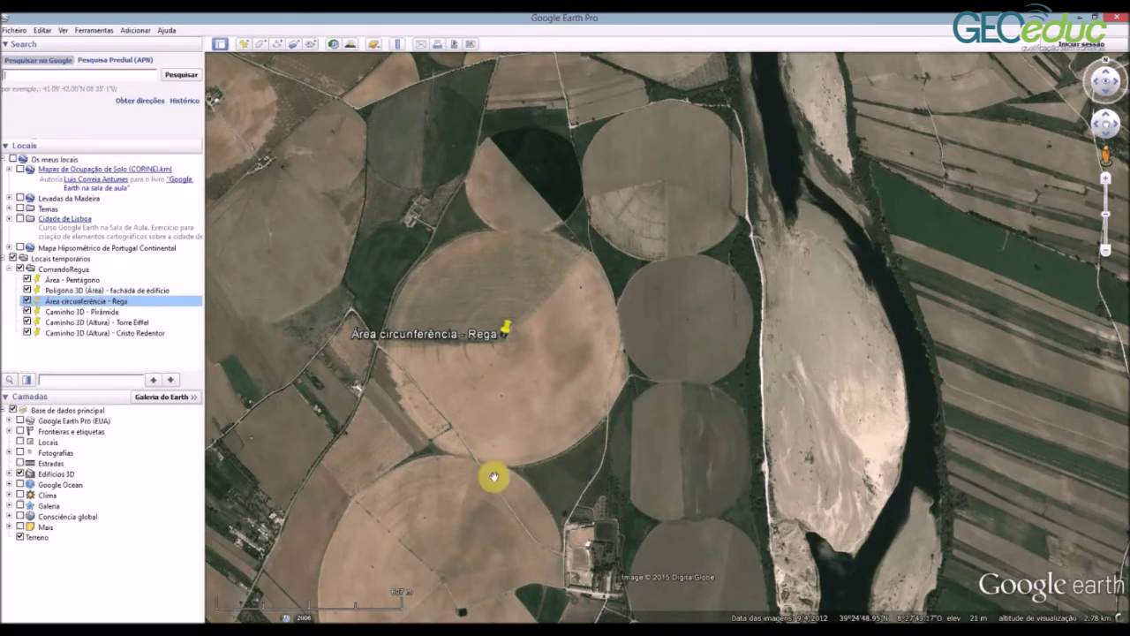
Measure the large circular field at the placemark with a ruler circle from its centre, with a radius of about 424 m
{"action": "left_click", "coordinate": [397, 43]}
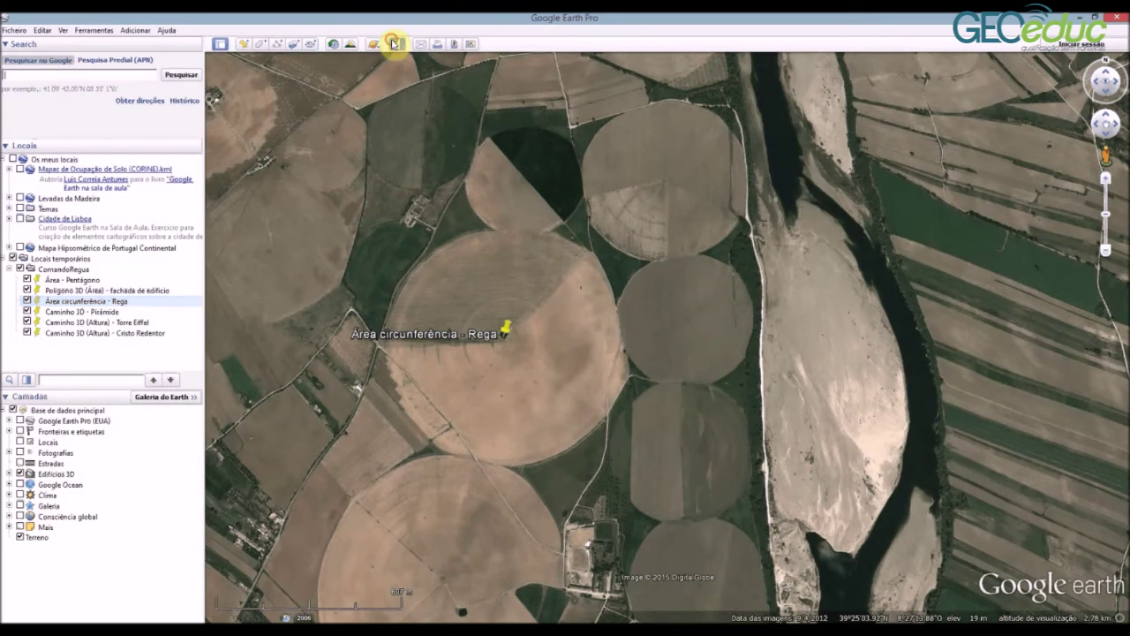
{"action": "left_click_drag", "start_coordinate": [343, 95], "coordinate": [465, 99]}
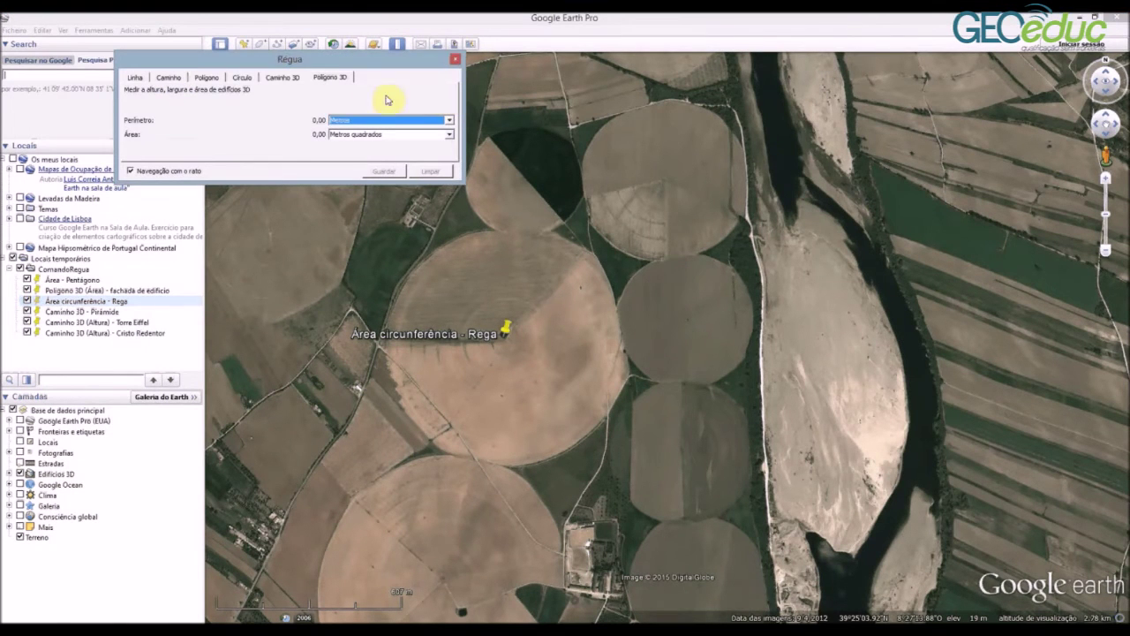
{"action": "left_click_drag", "start_coordinate": [260, 65], "coordinate": [247, 44]}
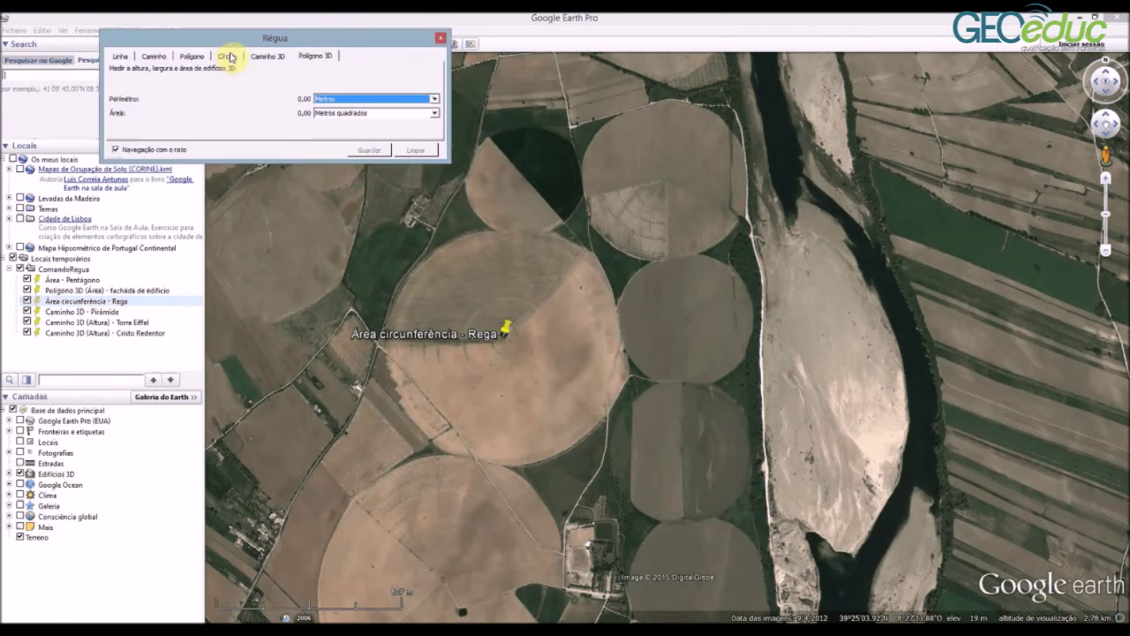
{"action": "left_click", "coordinate": [227, 56]}
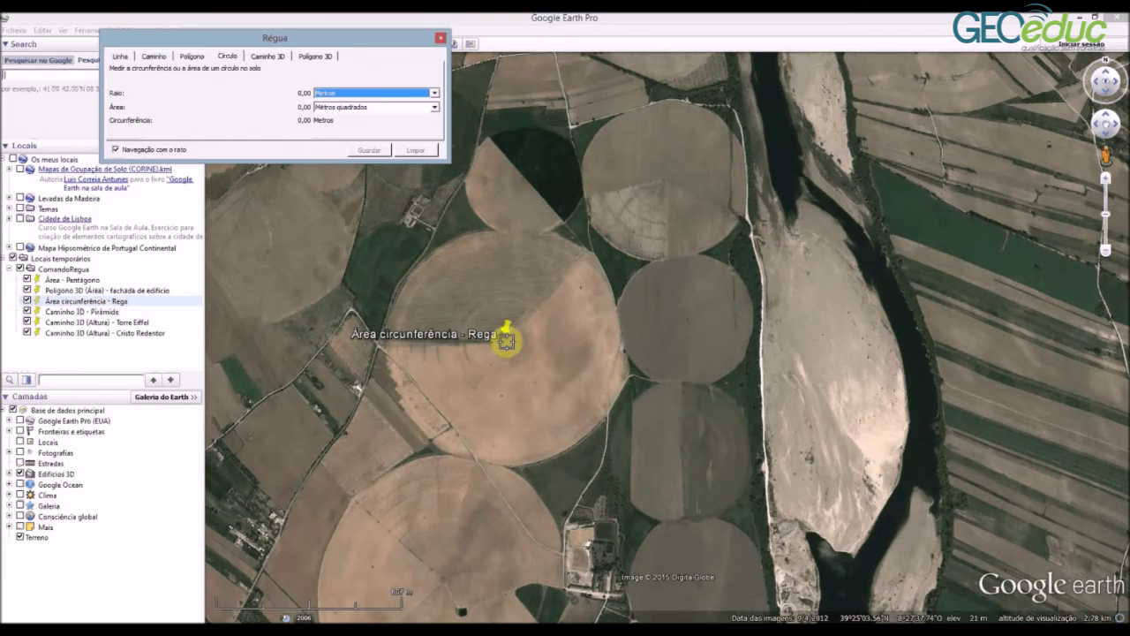
{"action": "left_click", "coordinate": [506, 341]}
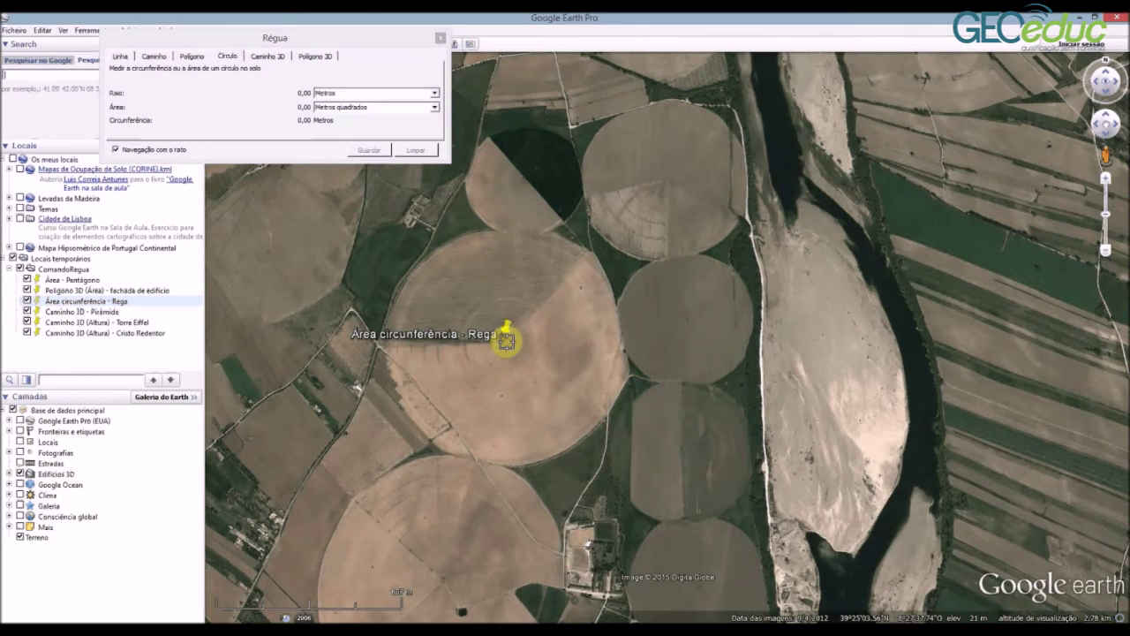
{"action": "left_click", "coordinate": [511, 347]}
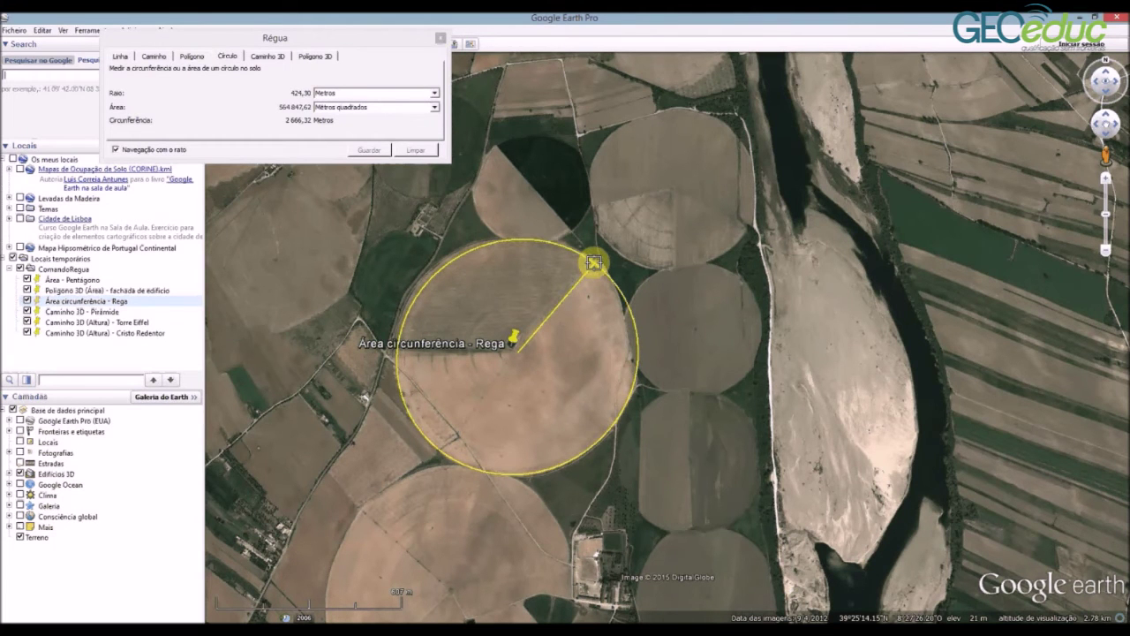
{"action": "left_click", "coordinate": [594, 263]}
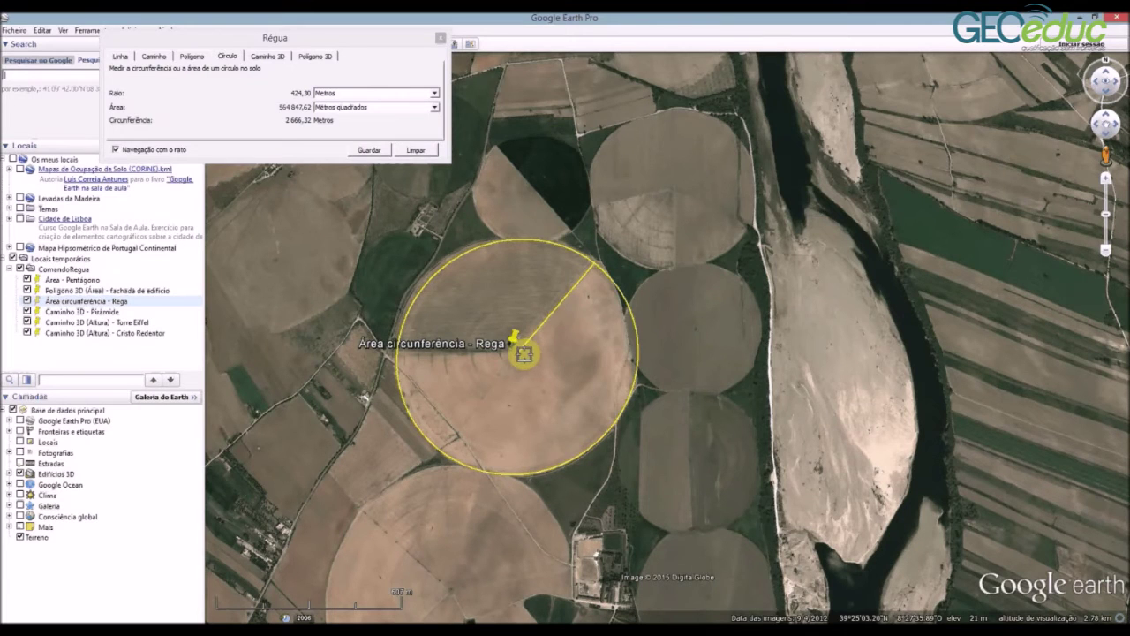
Re-centre the circle on the large field and adjust its radius to about 433 m, keeping Metros as the radius unit
{"action": "mouse_move", "coordinate": [517, 359]}
{"action": "left_mouse_down"}
{"action": "mouse_move", "coordinate": [513, 347]}
{"action": "mouse_move", "coordinate": [575, 341]}
{"action": "mouse_move", "coordinate": [575, 353]}
{"action": "mouse_move", "coordinate": [516, 355]}
{"action": "left_mouse_up"}
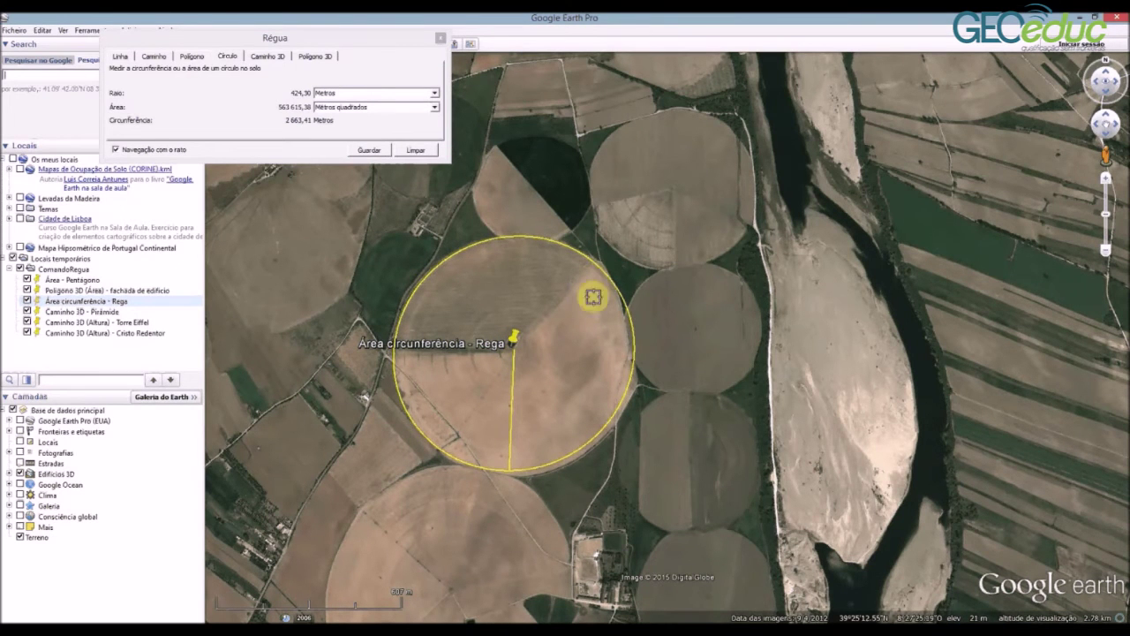
{"action": "left_click_drag", "start_coordinate": [511, 469], "coordinate": [599, 444]}
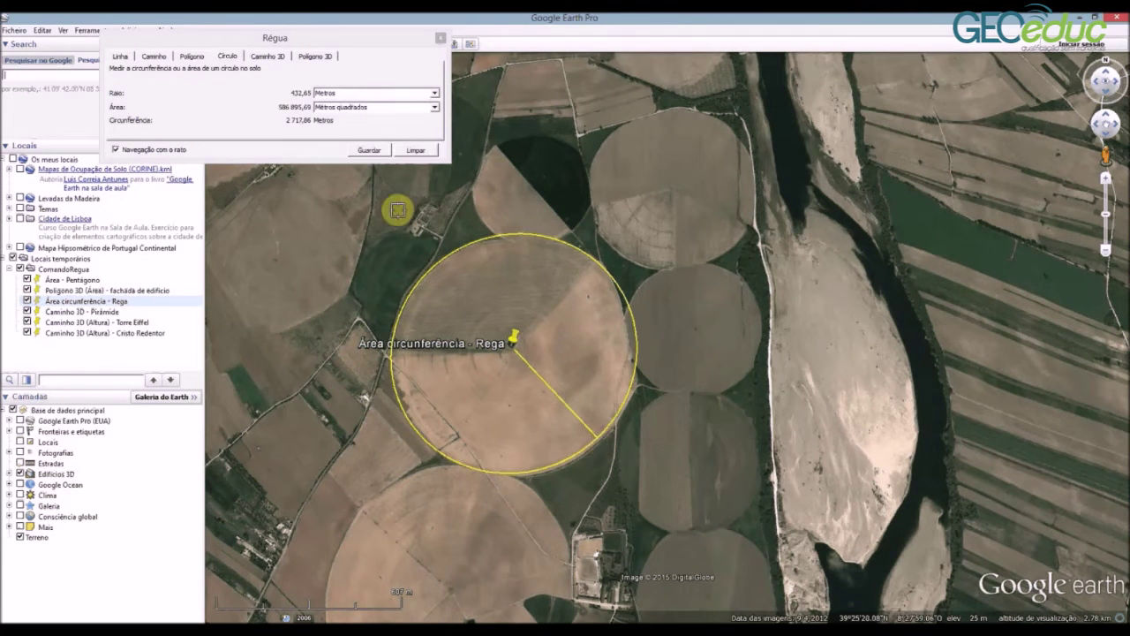
{"action": "left_click", "coordinate": [328, 93]}
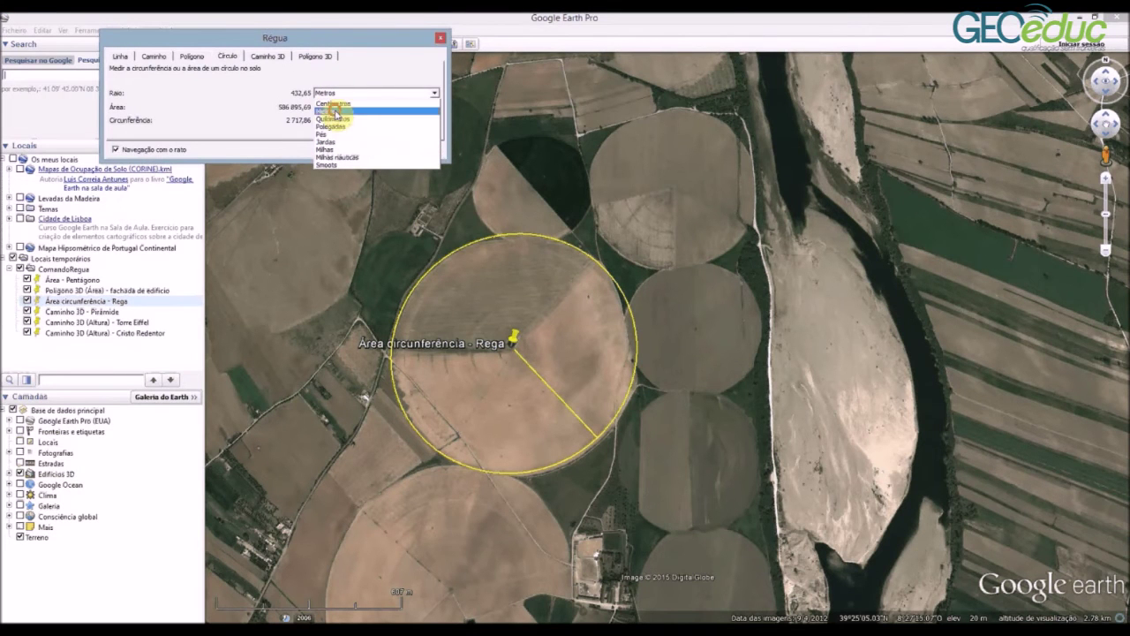
{"action": "left_click", "coordinate": [333, 111]}
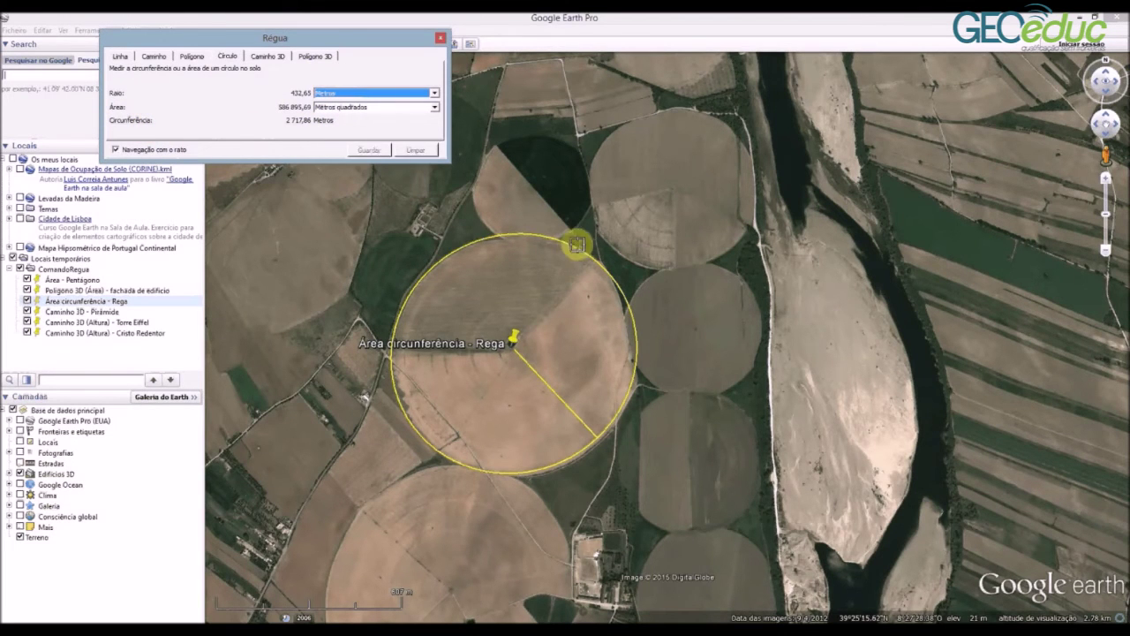
Move the circle onto the smaller round field to the east and shrink its radius to about 246 m to fit
{"action": "scroll", "coordinate": [582, 224], "scroll_direction": "down", "scroll_amount": 3}
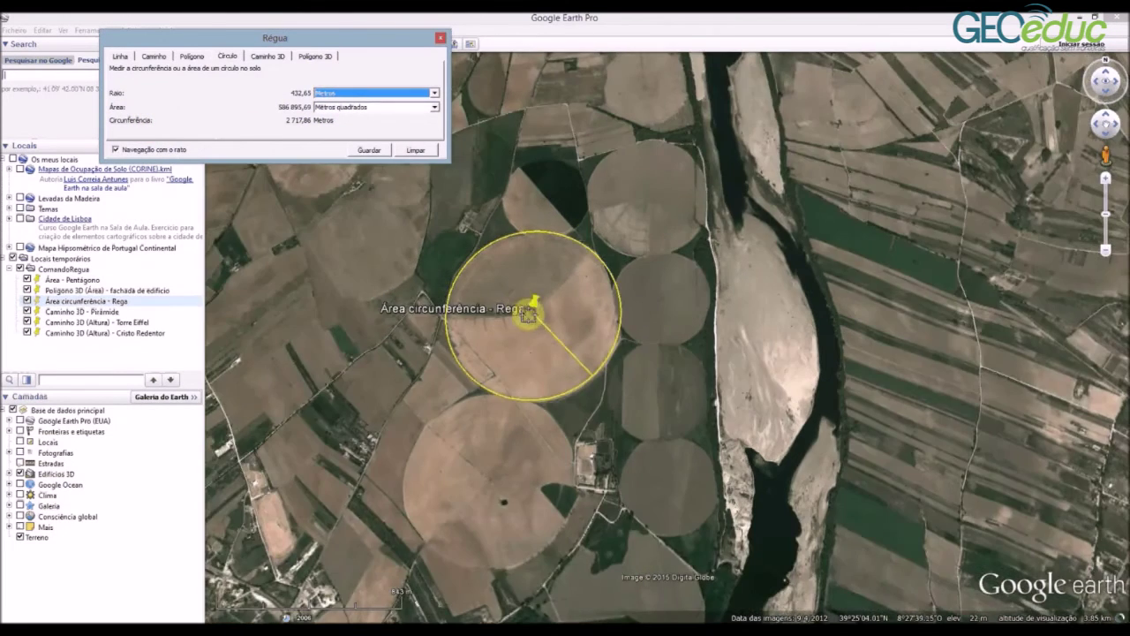
{"action": "left_click_drag", "start_coordinate": [534, 320], "coordinate": [662, 303]}
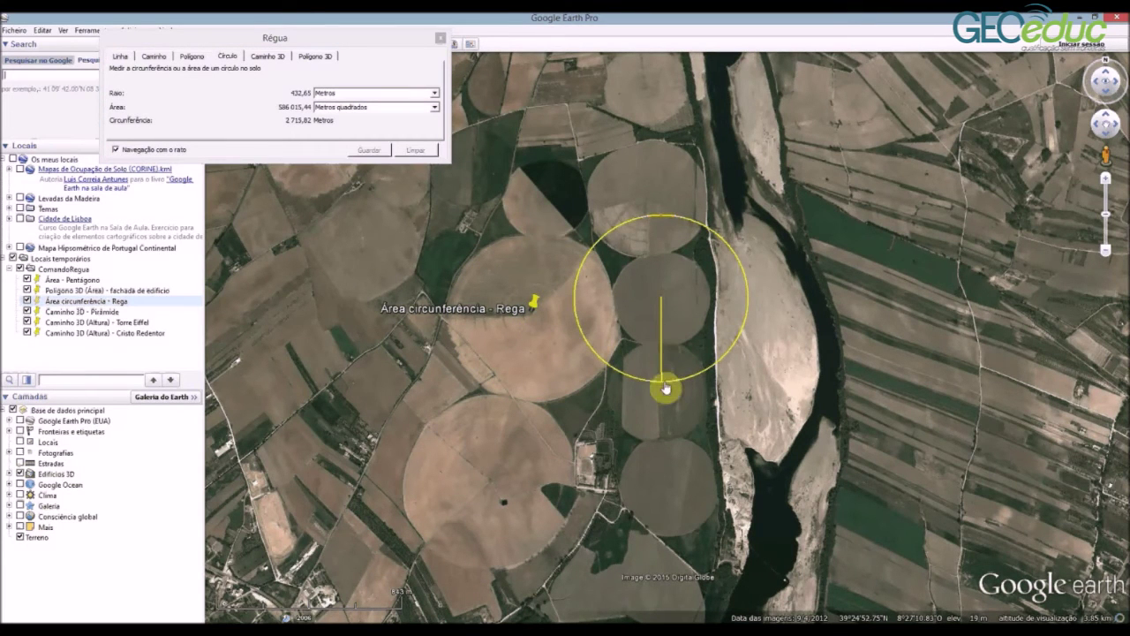
{"action": "left_click_drag", "start_coordinate": [663, 387], "coordinate": [664, 344]}
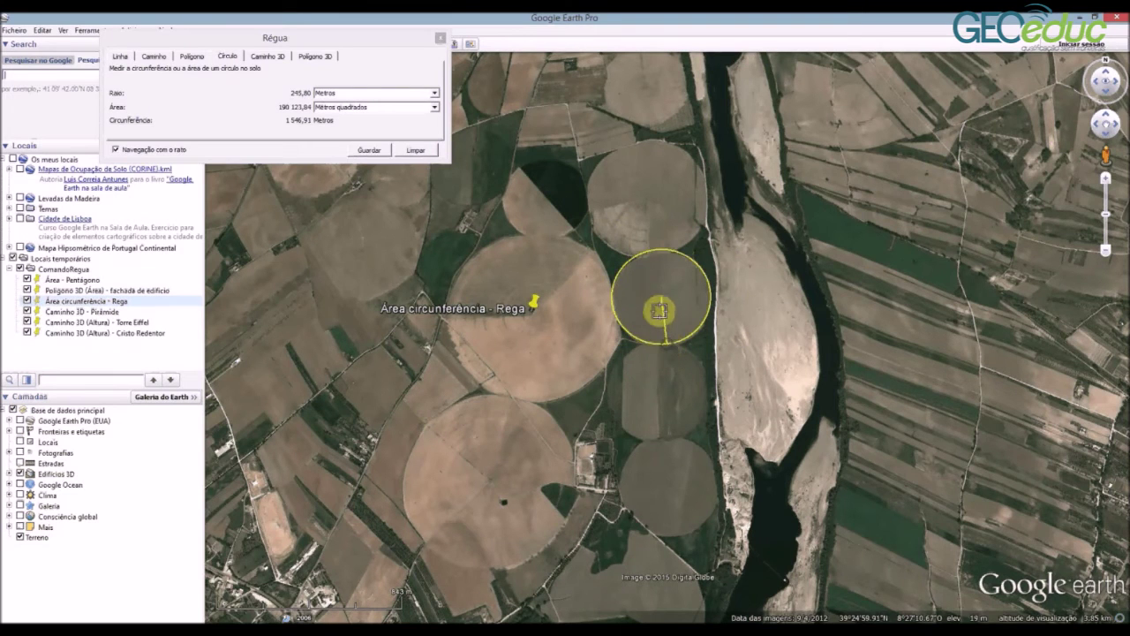
{"action": "mouse_move", "coordinate": [659, 300]}
{"action": "left_mouse_down"}
{"action": "mouse_move", "coordinate": [651, 315]}
{"action": "mouse_move", "coordinate": [533, 321]}
{"action": "mouse_move", "coordinate": [648, 321]}
{"action": "mouse_move", "coordinate": [665, 303]}
{"action": "left_mouse_up"}
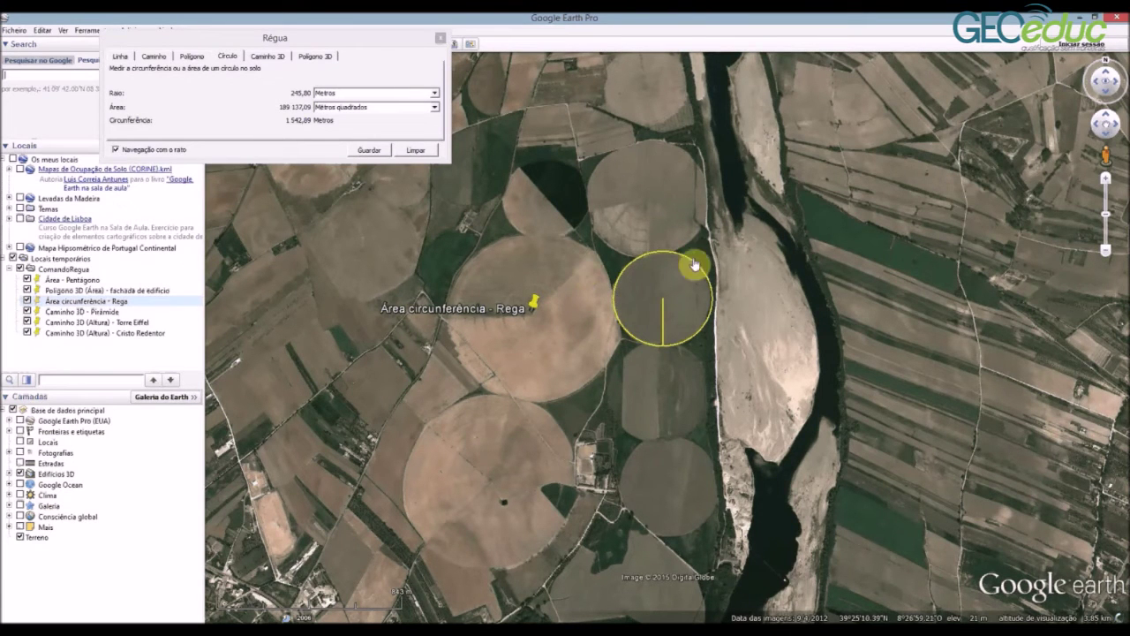
Start saving the circle as a new path and review its altitude, view and measurement properties
{"action": "left_click", "coordinate": [370, 152]}
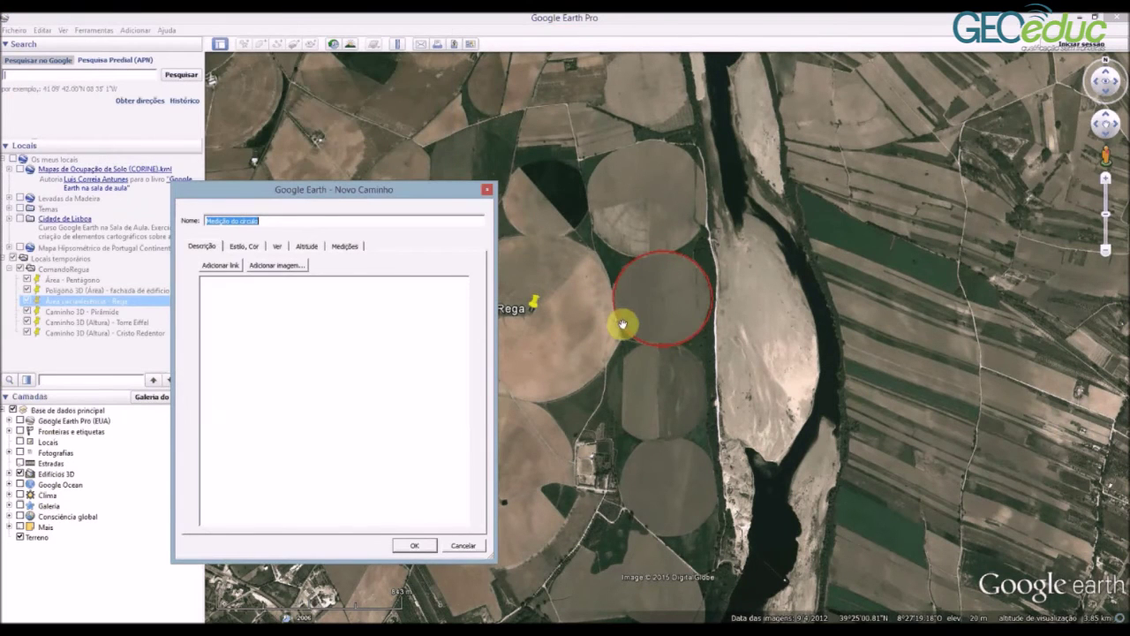
{"action": "left_click", "coordinate": [306, 247]}
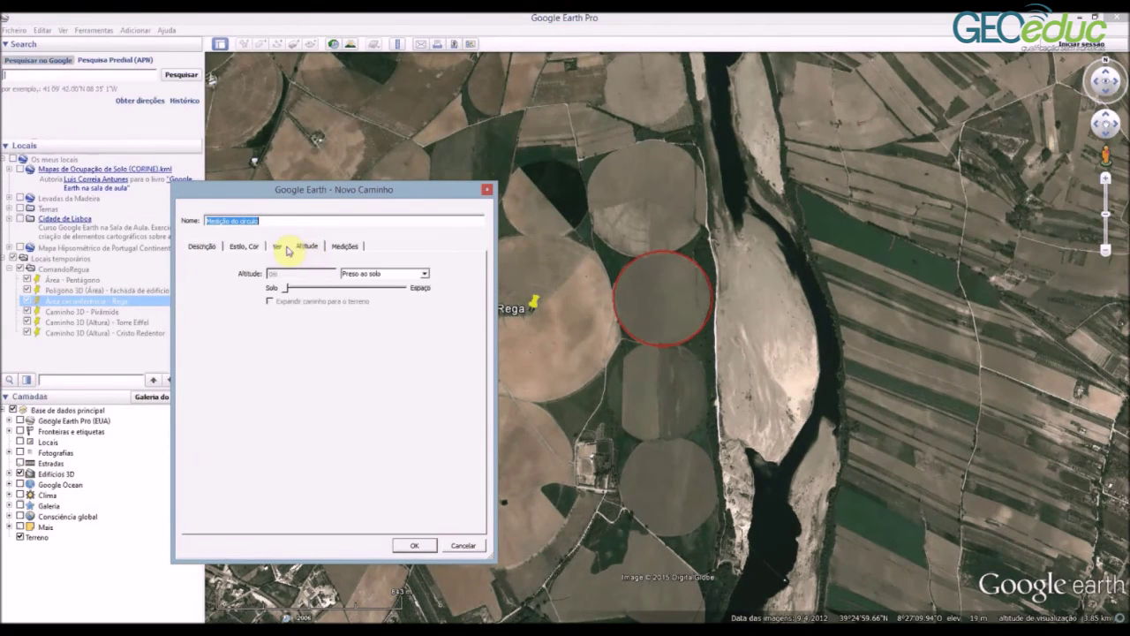
{"action": "left_click", "coordinate": [273, 247]}
{"action": "left_click", "coordinate": [338, 248]}
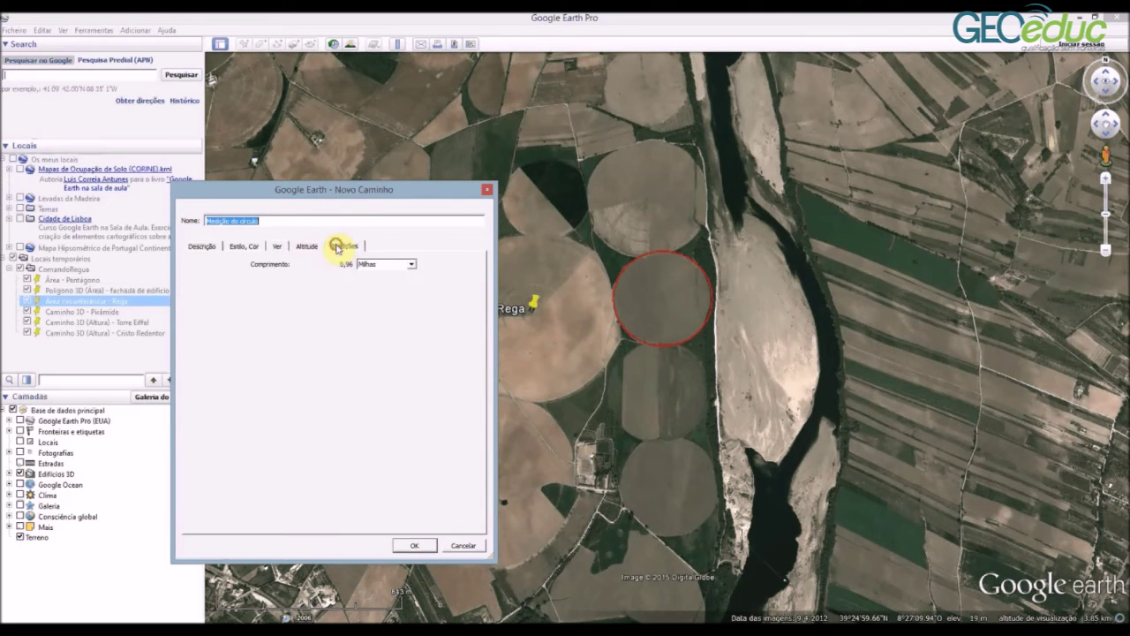
Set the new path's line colour to dark red (170, 0, 0) and save the path
{"action": "left_click", "coordinate": [245, 249]}
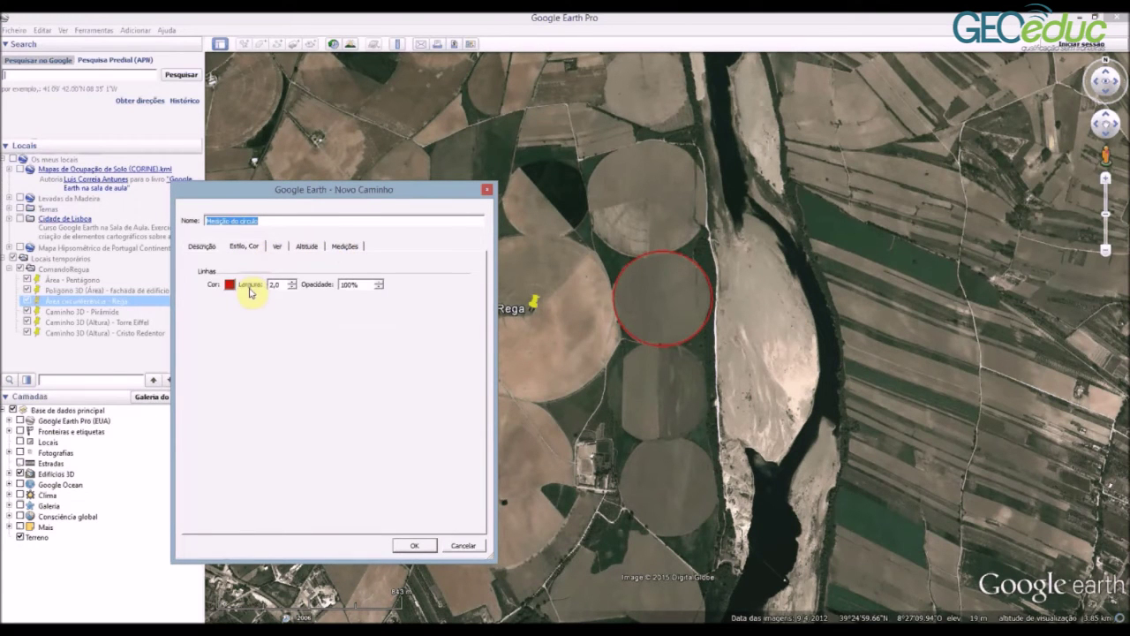
{"action": "left_click", "coordinate": [228, 285]}
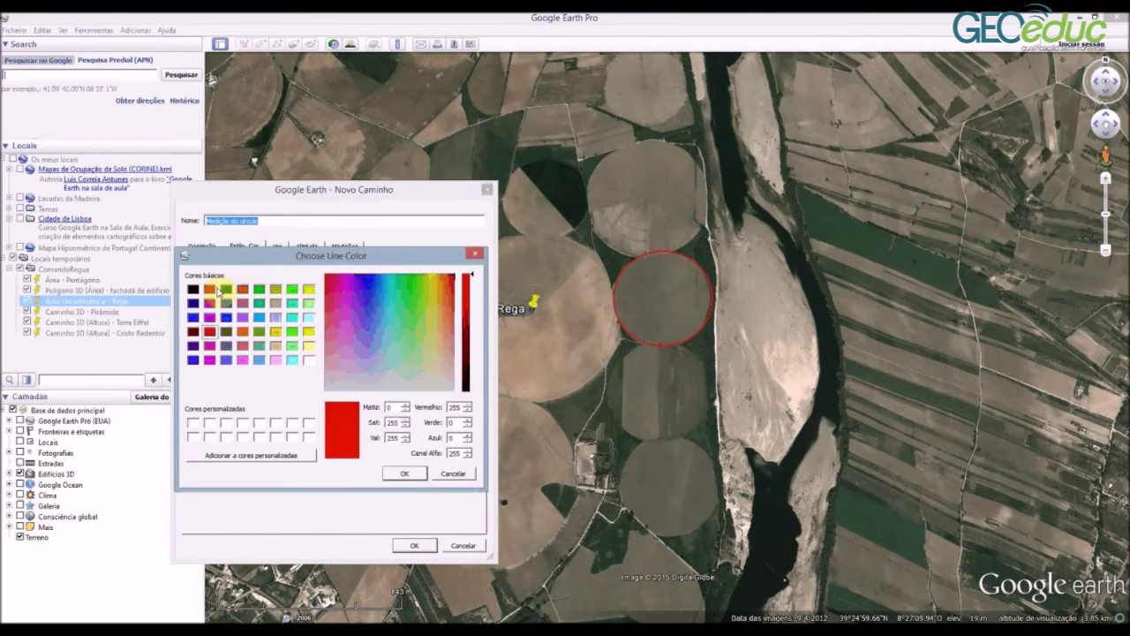
{"action": "left_click", "coordinate": [212, 291]}
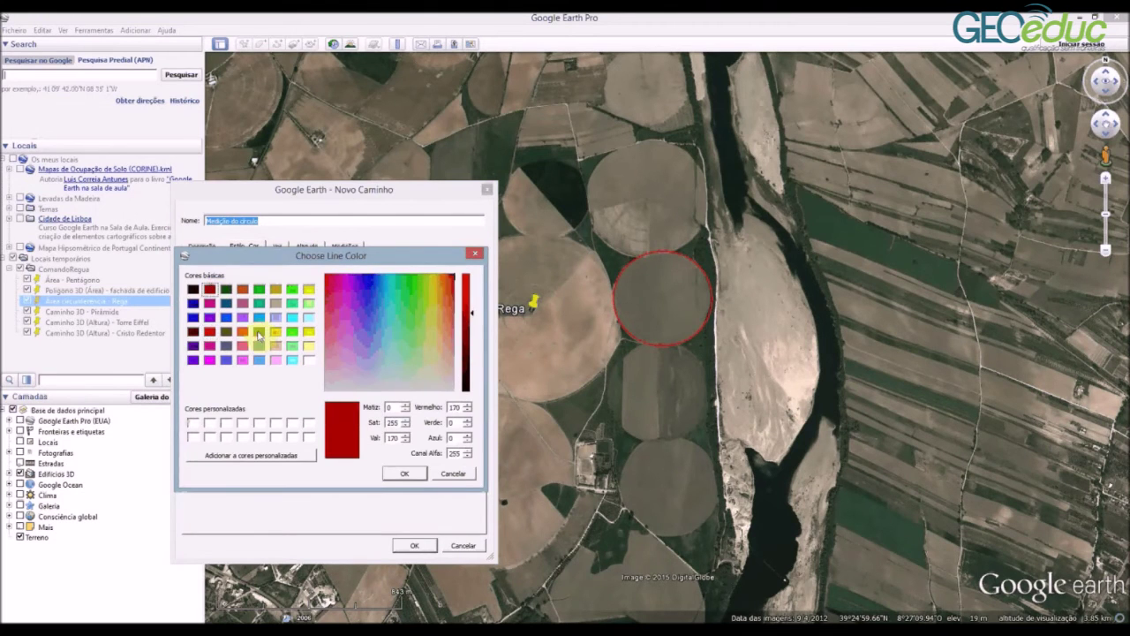
{"action": "left_click", "coordinate": [405, 473]}
{"action": "left_click", "coordinate": [415, 545]}
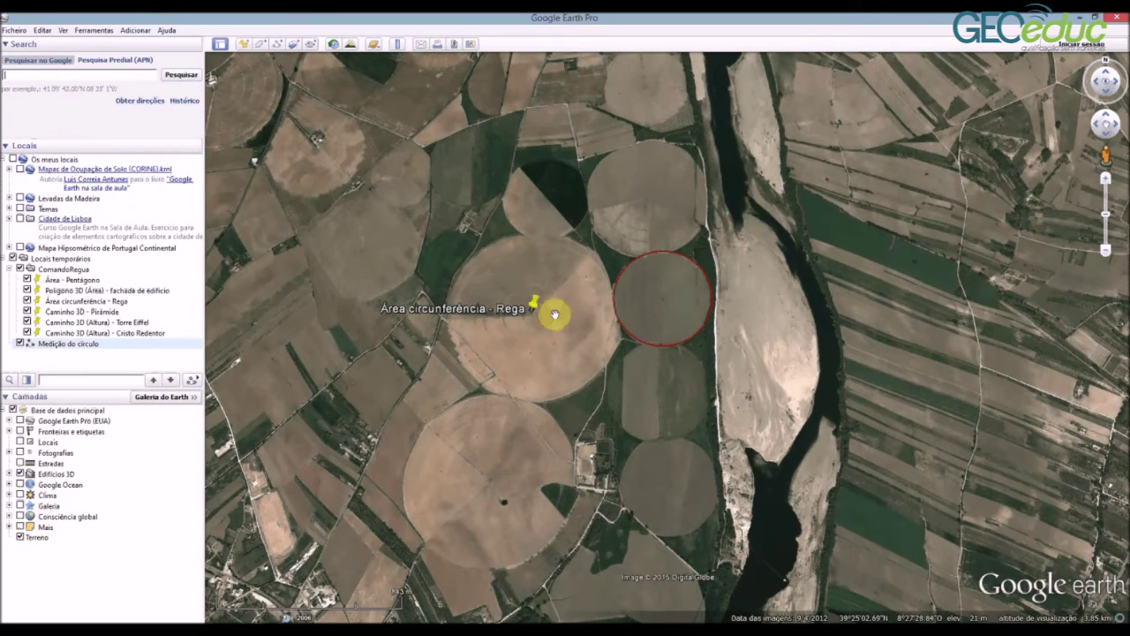
Measure a second circle around the same centre as the saved one, with a radius of about 380 m
{"action": "left_click", "coordinate": [397, 43]}
{"action": "left_click_drag", "start_coordinate": [334, 77], "coordinate": [443, 72]}
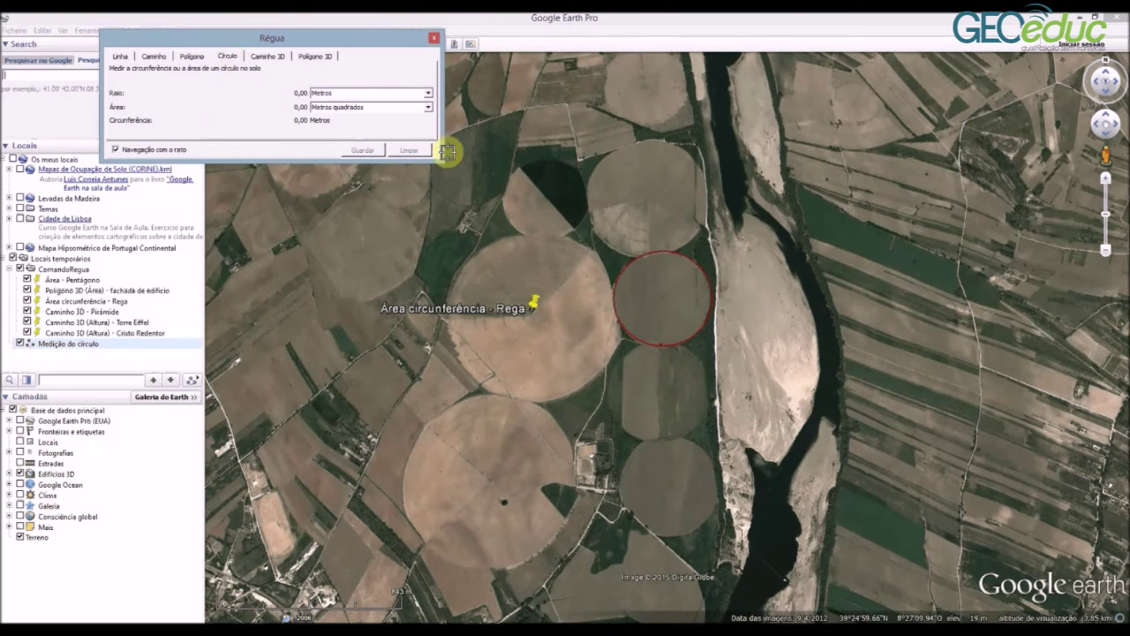
{"action": "left_click", "coordinate": [662, 300]}
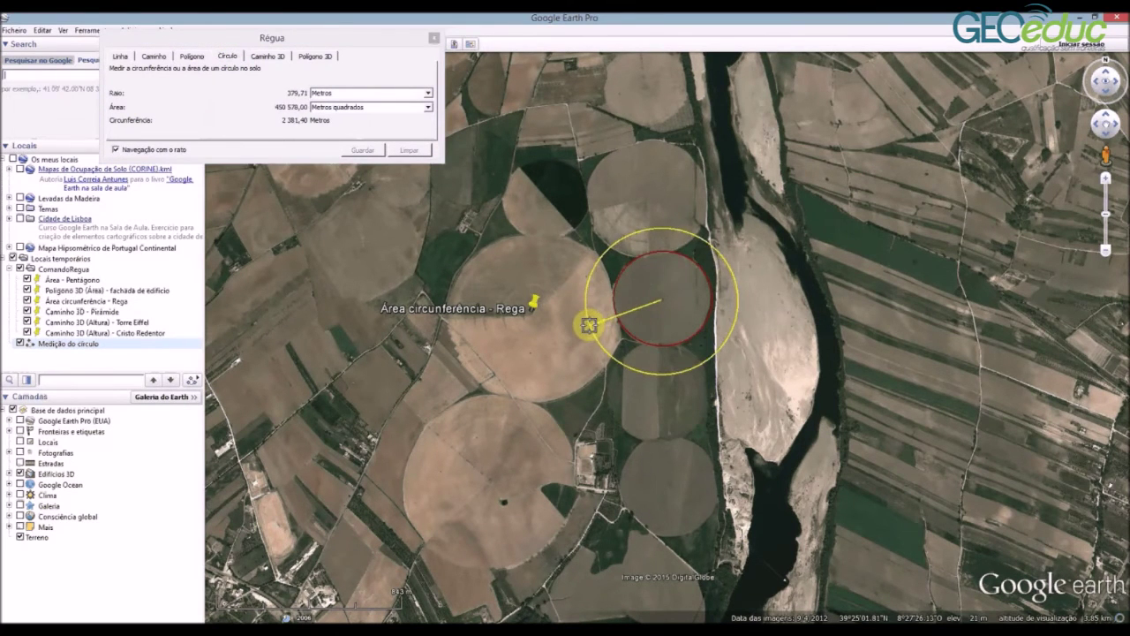
{"action": "left_click", "coordinate": [590, 329]}
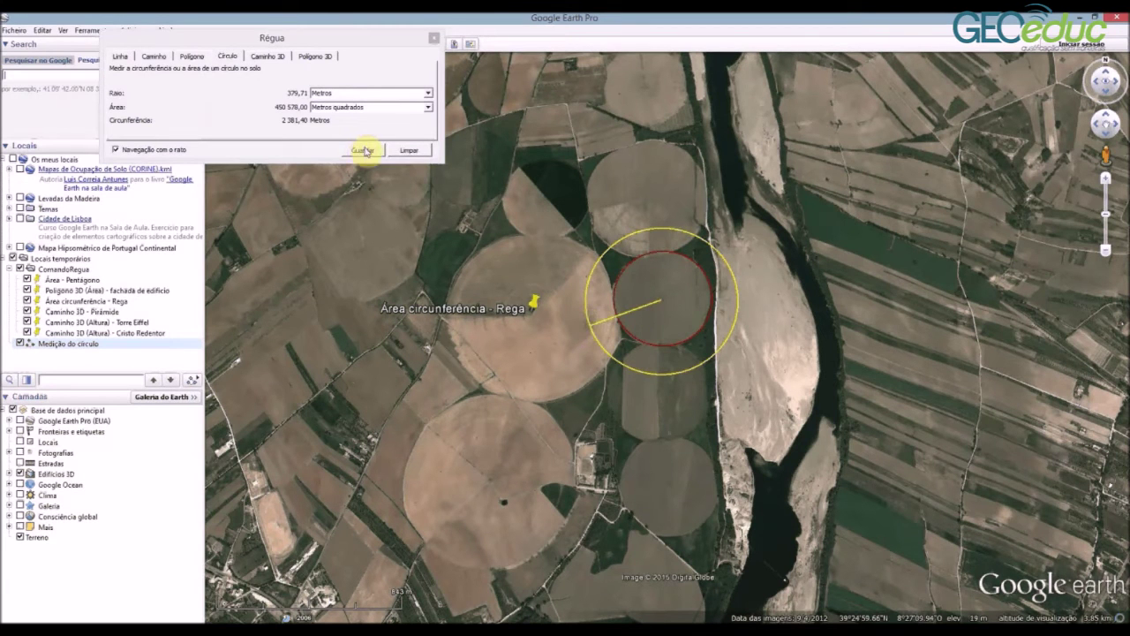
Save the 380 m circle as a new path with a yellow line colour (255, 255, 0)
{"action": "left_click", "coordinate": [368, 152]}
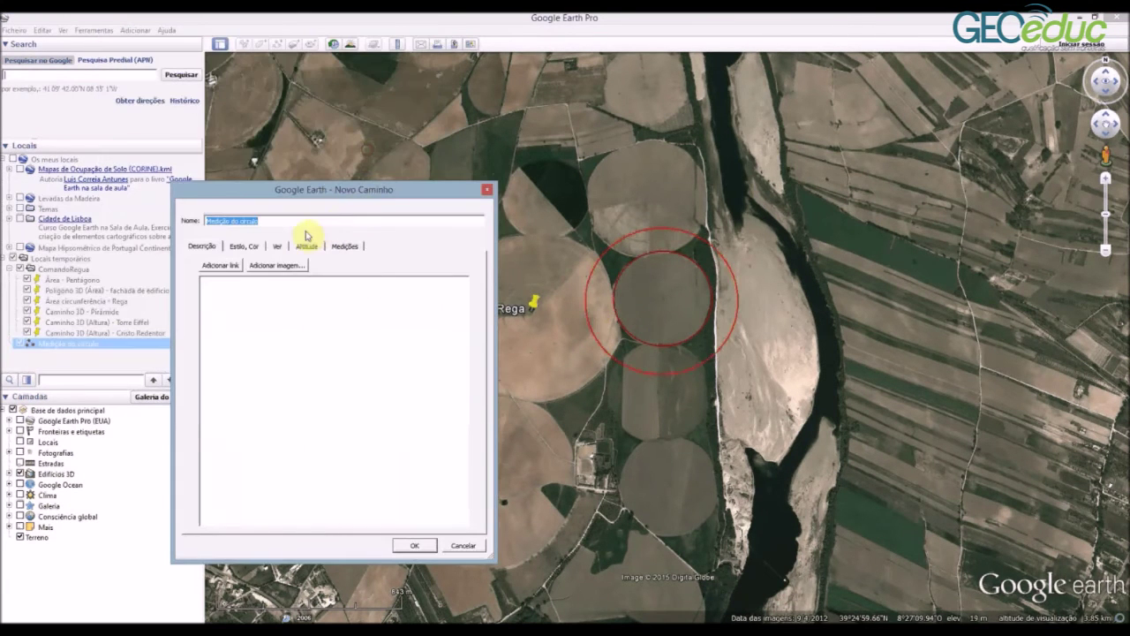
{"action": "left_click", "coordinate": [245, 247]}
{"action": "left_click", "coordinate": [230, 285]}
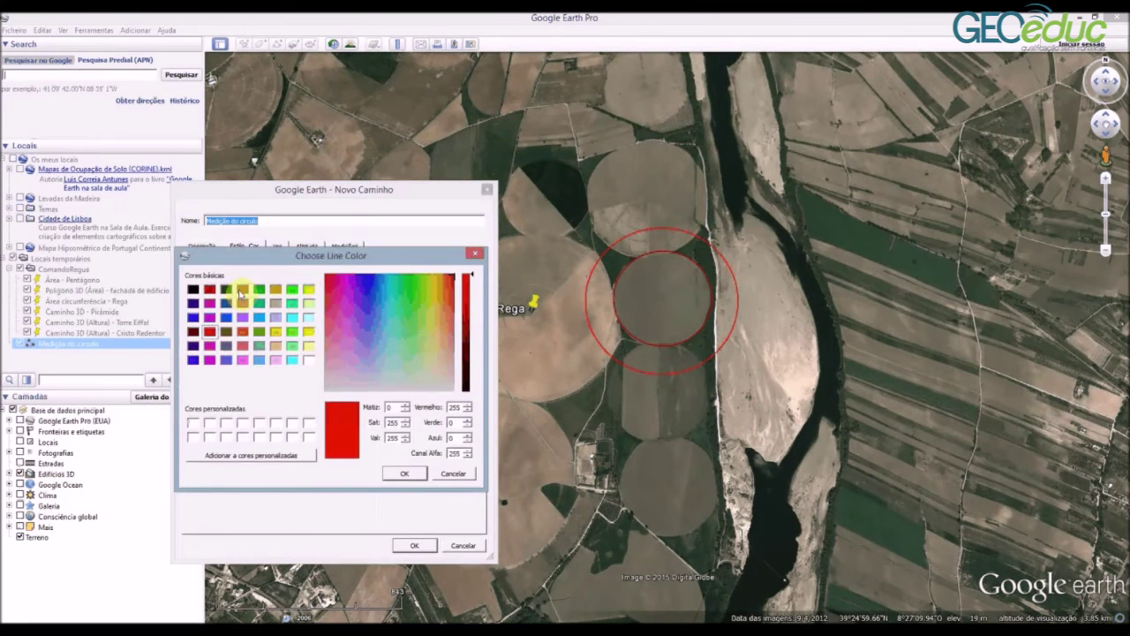
{"action": "left_click", "coordinate": [309, 332]}
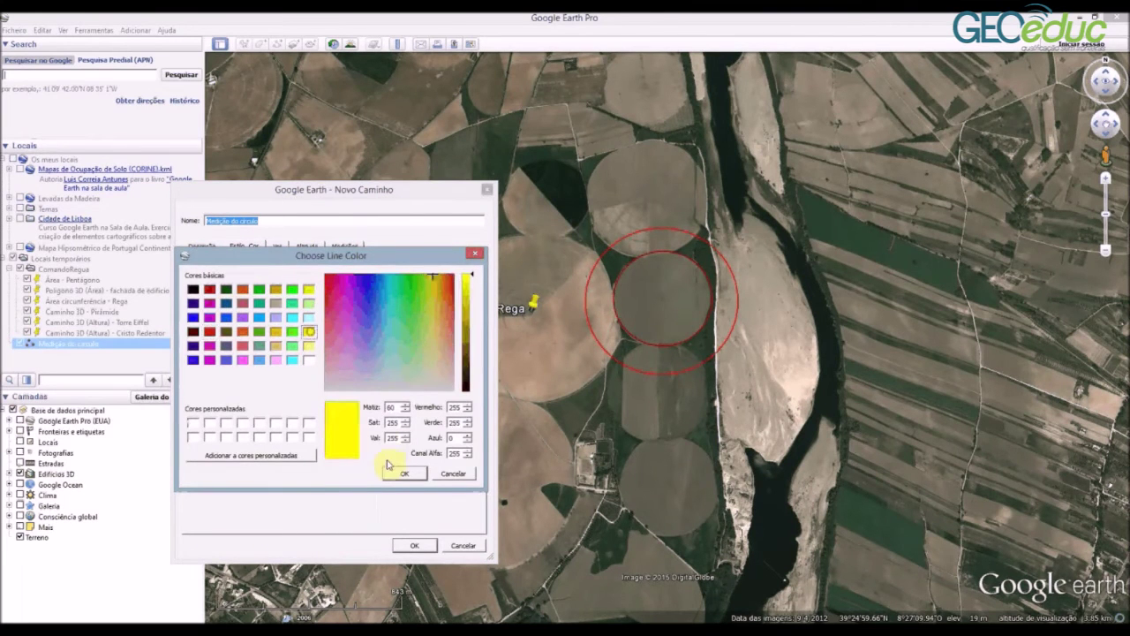
{"action": "left_click", "coordinate": [402, 477]}
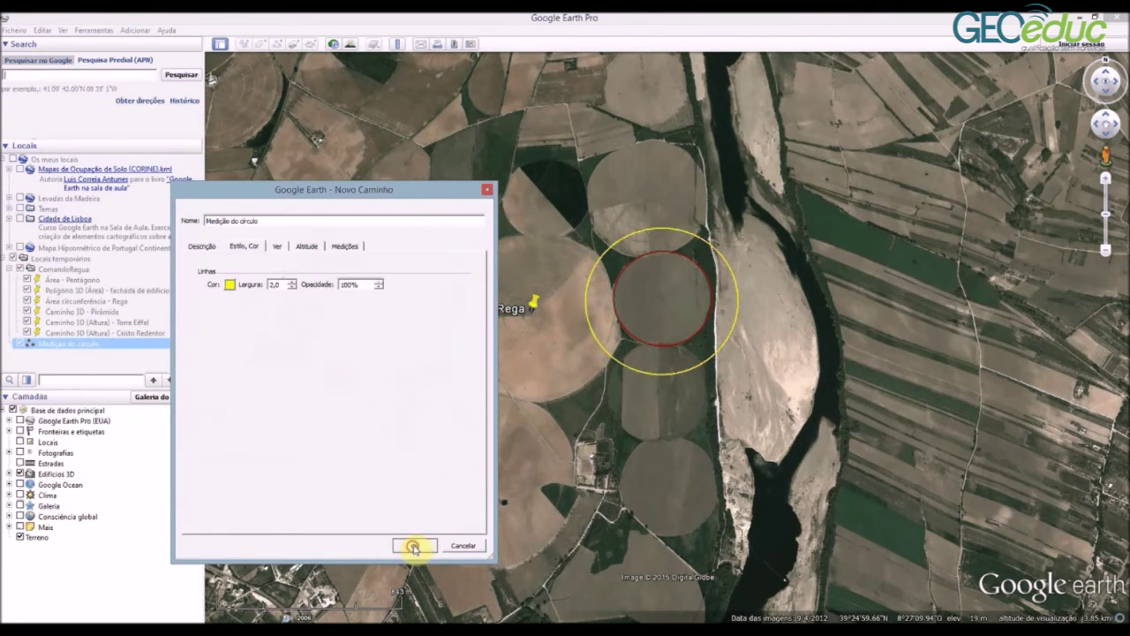
{"action": "left_click", "coordinate": [414, 545]}
Measure a third circle around the same centre, with a radius of about 555 m, outside the two saved ones
{"action": "left_click", "coordinate": [397, 43]}
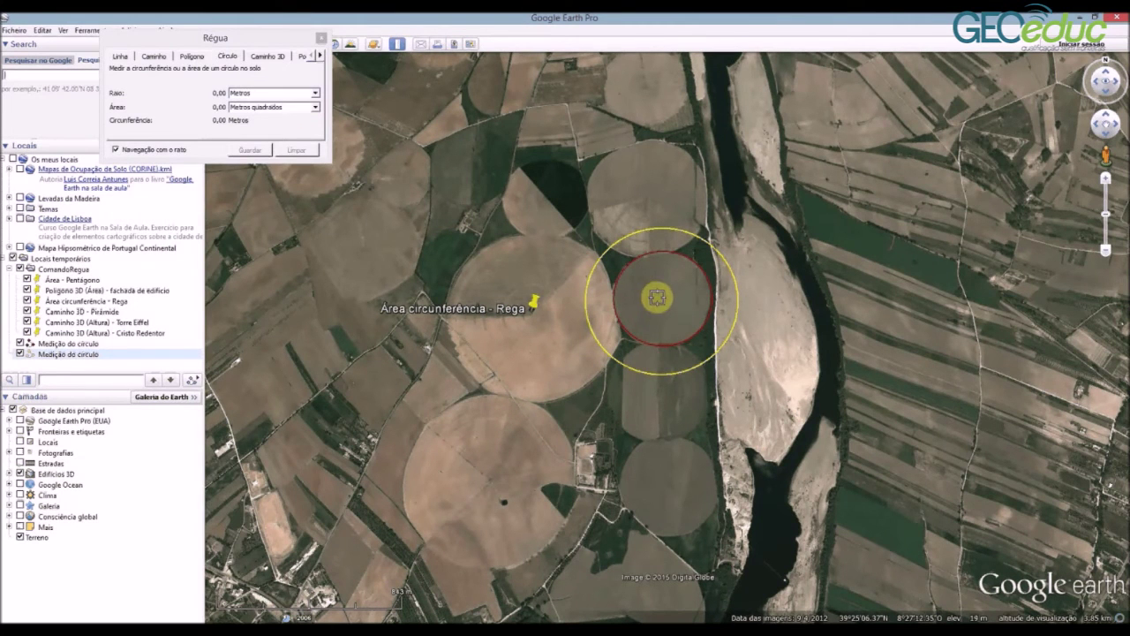
{"action": "left_click", "coordinate": [662, 298]}
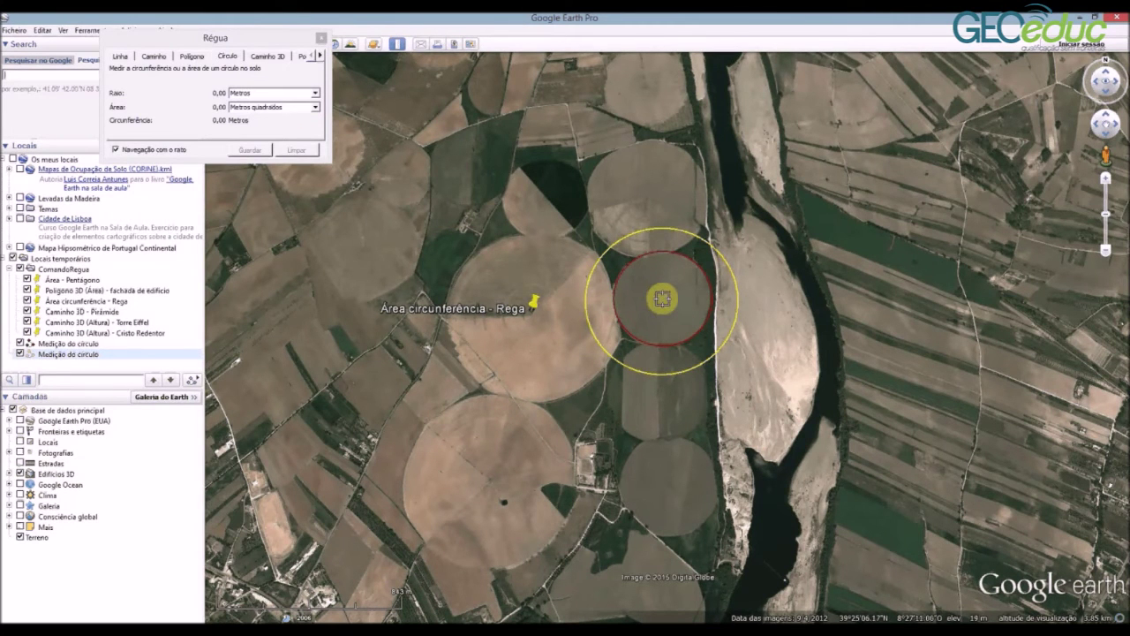
{"action": "left_click", "coordinate": [593, 384]}
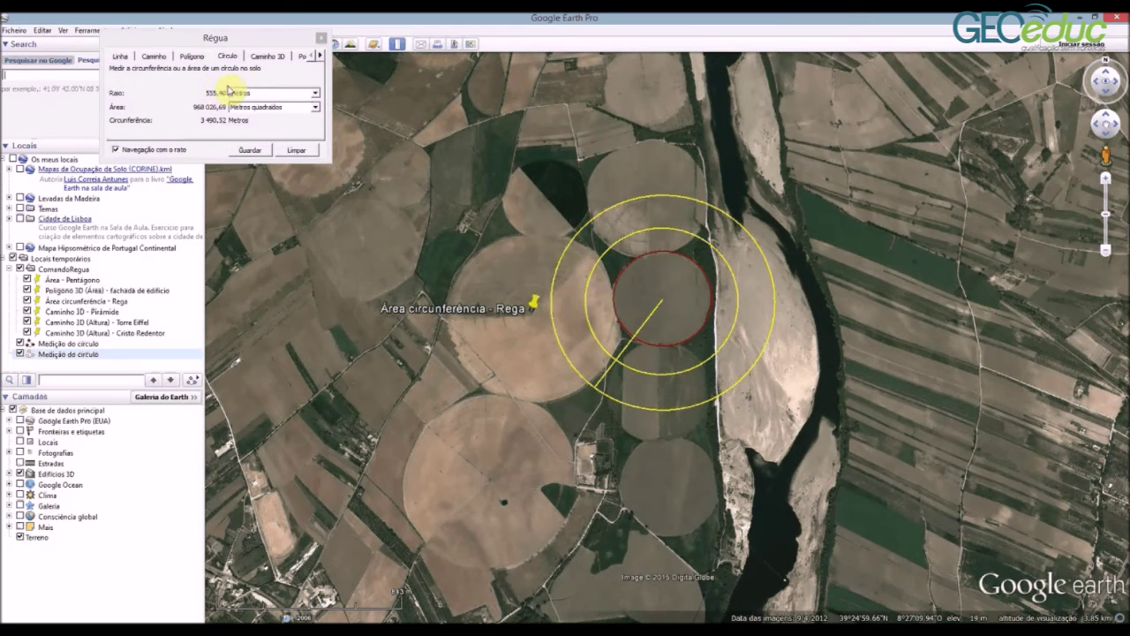
{"action": "left_click_drag", "start_coordinate": [328, 83], "coordinate": [424, 88]}
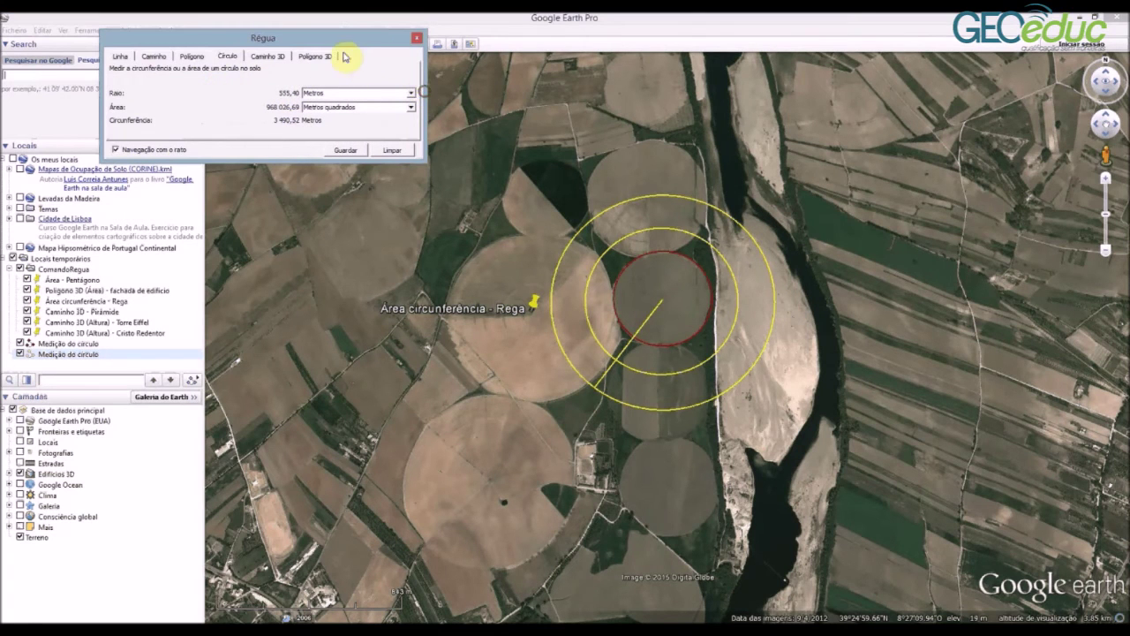
Save the outermost circle as a new path with a green line colour (0, 255, 0)
{"action": "left_click", "coordinate": [351, 152]}
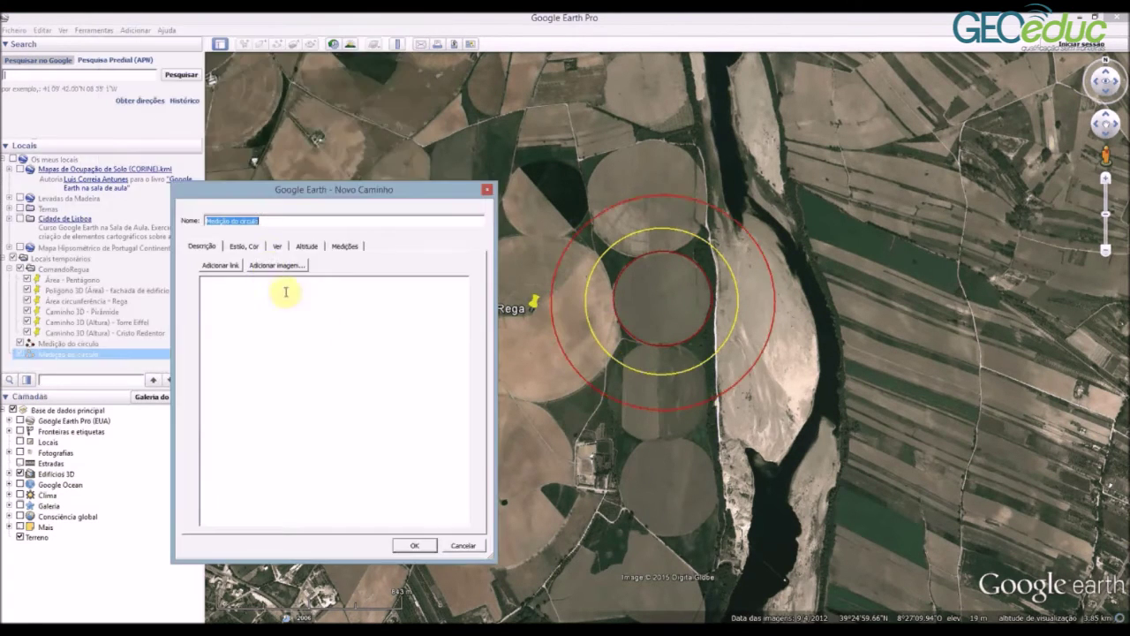
{"action": "left_click", "coordinate": [251, 248]}
{"action": "left_click", "coordinate": [237, 282]}
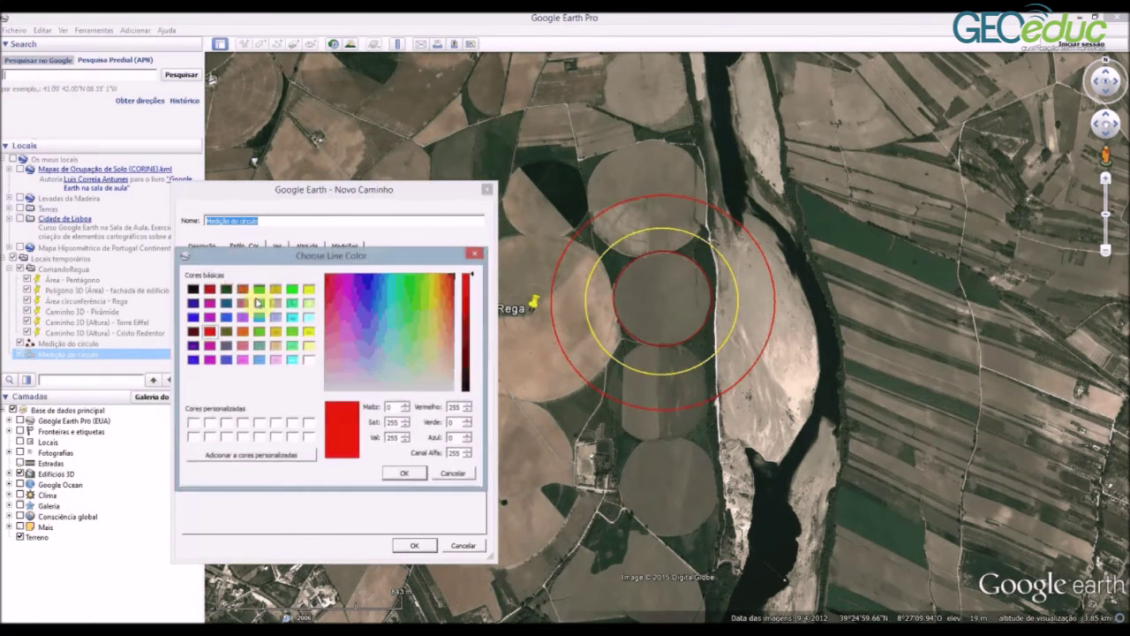
{"action": "left_click", "coordinate": [291, 289]}
{"action": "left_click", "coordinate": [404, 474]}
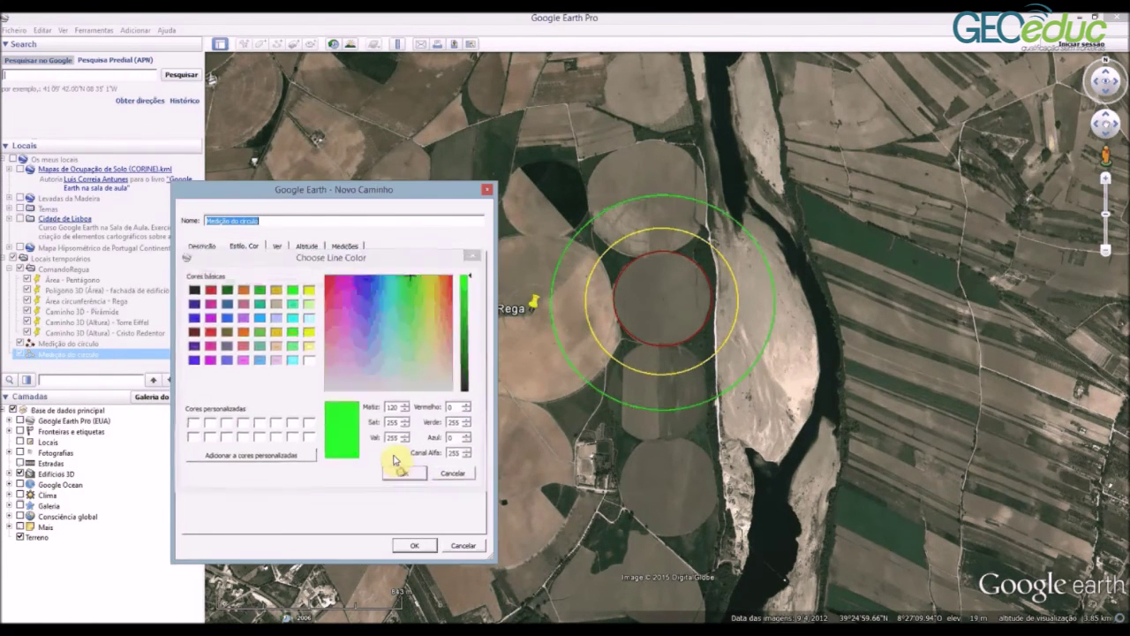
{"action": "left_click", "coordinate": [422, 545]}
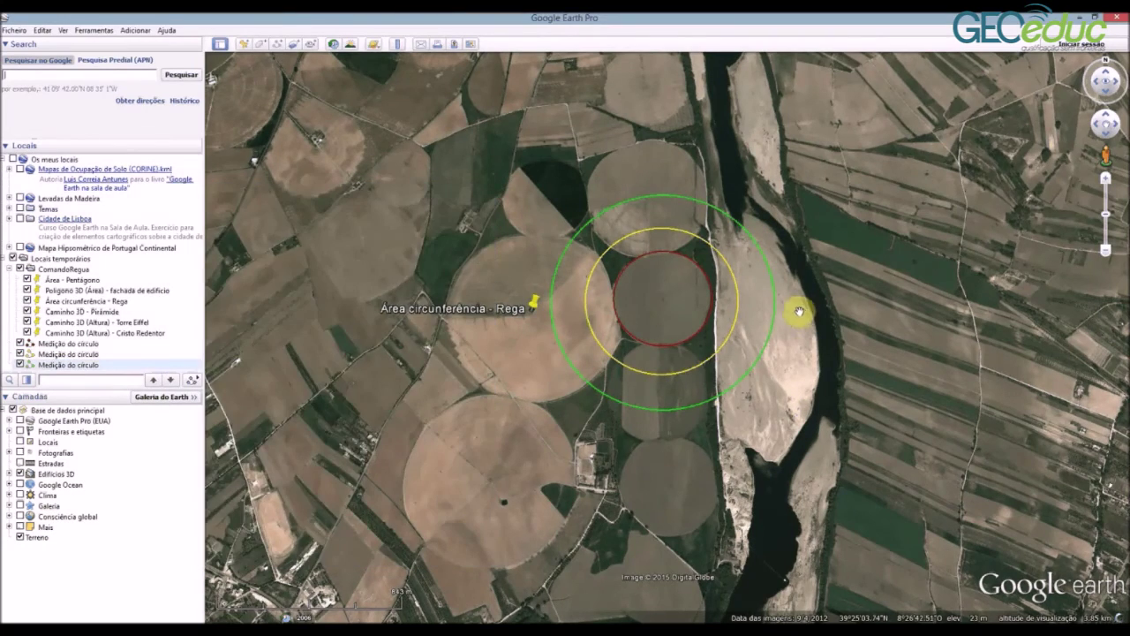
Examine the three concentric circles over the irrigated fields from different distances and angles
{"action": "scroll", "coordinate": [790, 306], "scroll_direction": "up", "scroll_amount": 3}
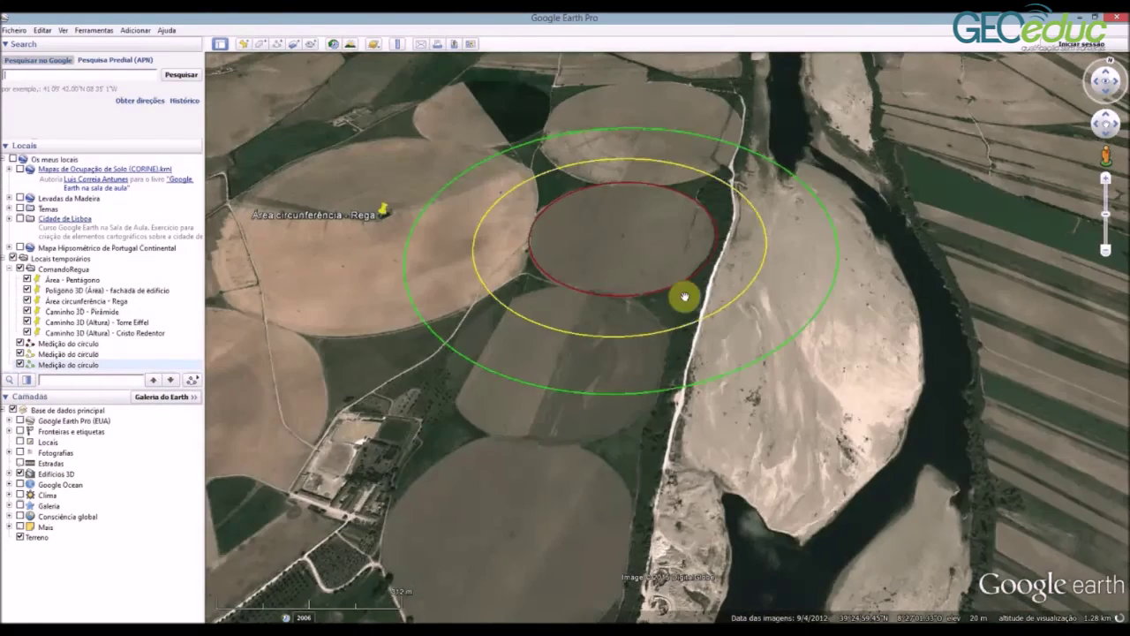
{"action": "scroll", "coordinate": [704, 347], "scroll_direction": "up", "scroll_amount": 3}
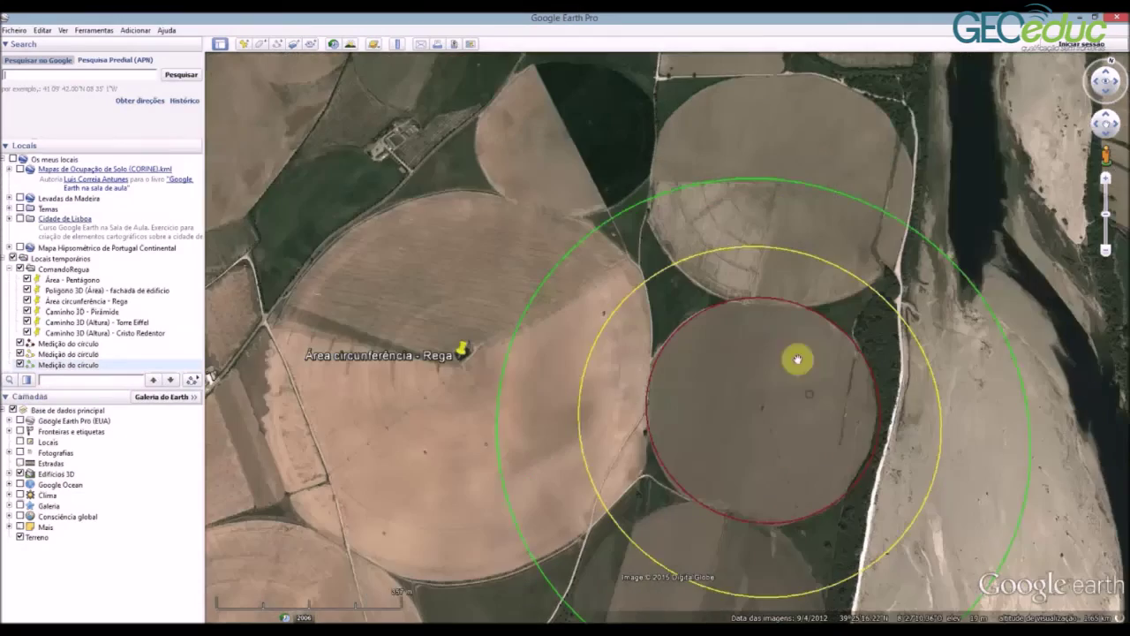
{"action": "scroll", "coordinate": [795, 320], "scroll_direction": "down", "scroll_amount": 2}
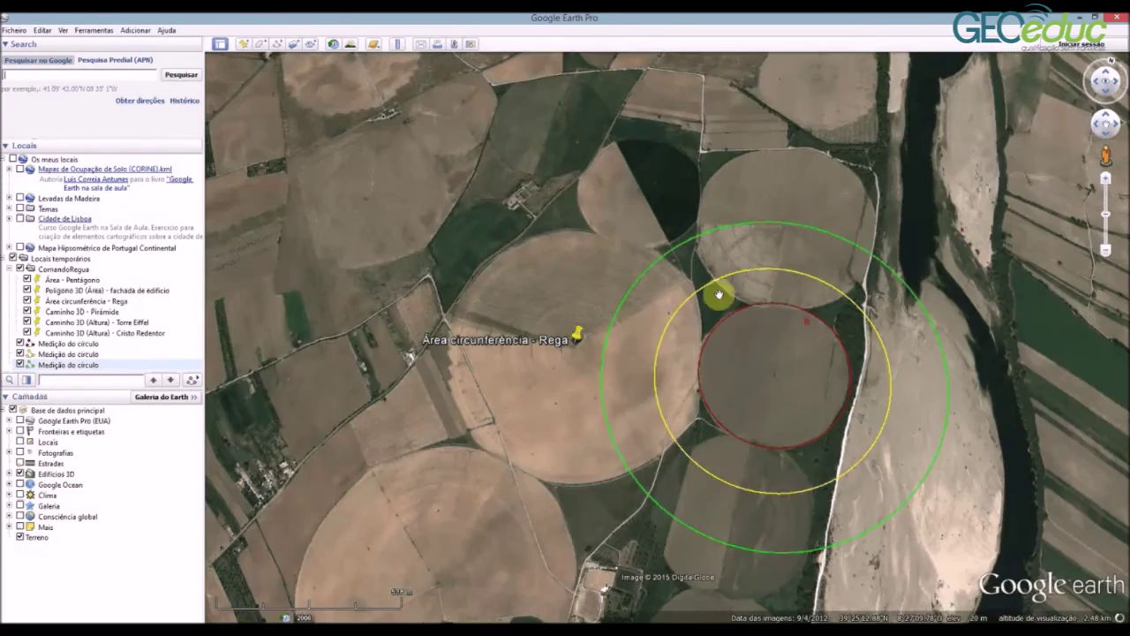
{"action": "scroll", "coordinate": [858, 363], "scroll_direction": "up", "scroll_amount": 2}
{"action": "scroll", "coordinate": [807, 305], "scroll_direction": "down", "scroll_amount": 2}
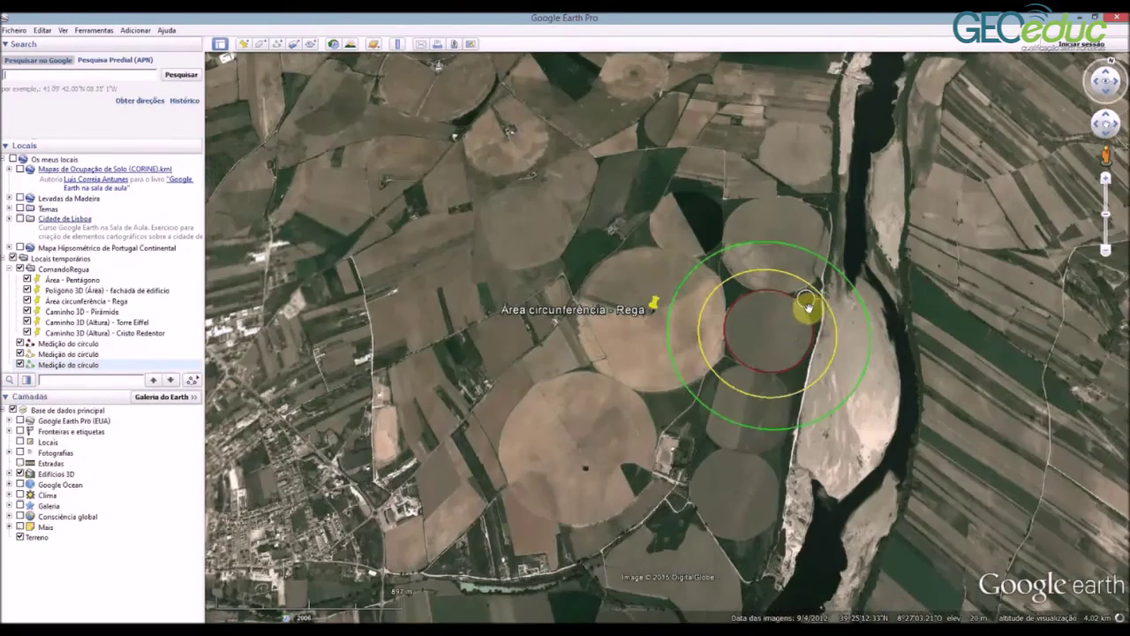
{"action": "scroll", "coordinate": [787, 326], "scroll_direction": "up", "scroll_amount": 3}
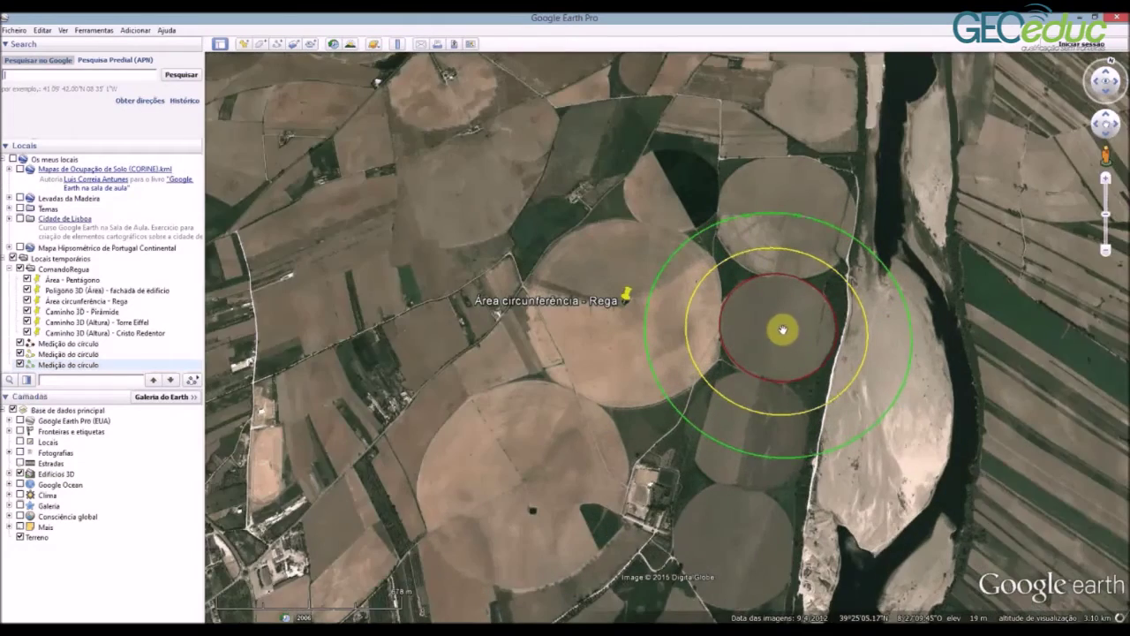
{"action": "scroll", "coordinate": [790, 331], "scroll_direction": "up", "scroll_amount": 2}
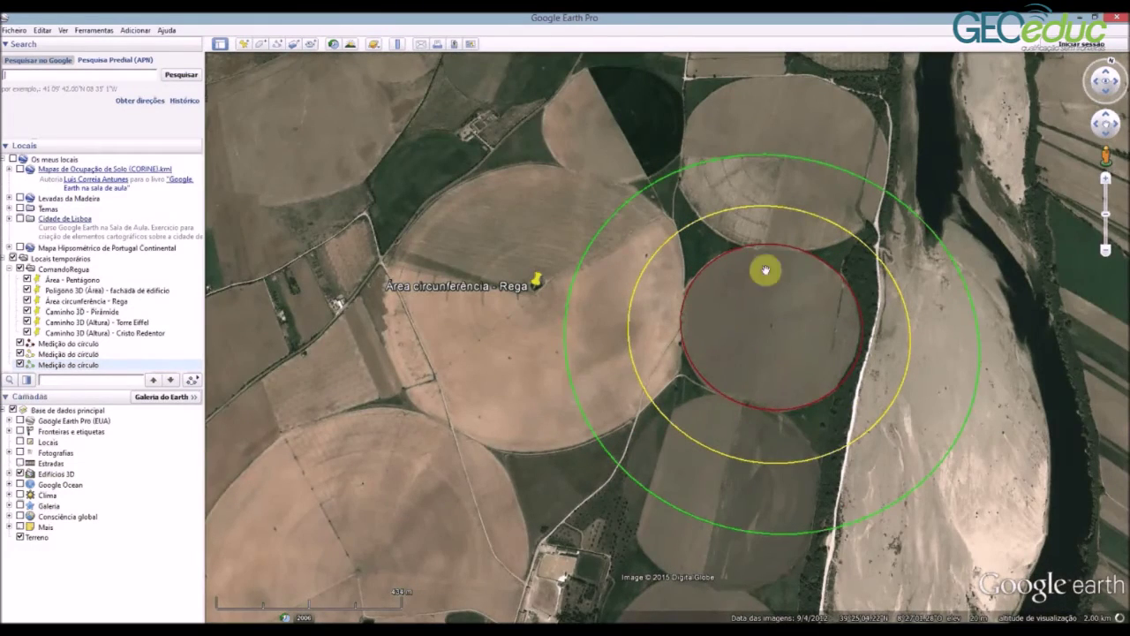
{"action": "scroll", "coordinate": [733, 331], "scroll_direction": "down", "scroll_amount": 3}
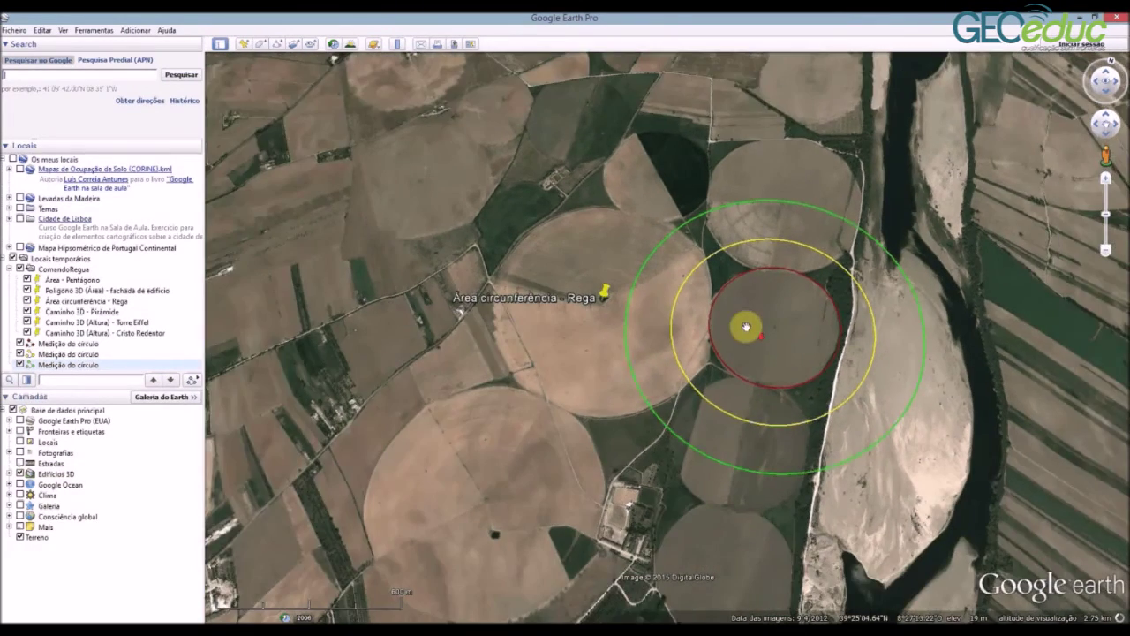
{"action": "scroll", "coordinate": [735, 348], "scroll_direction": "down", "scroll_amount": 2}
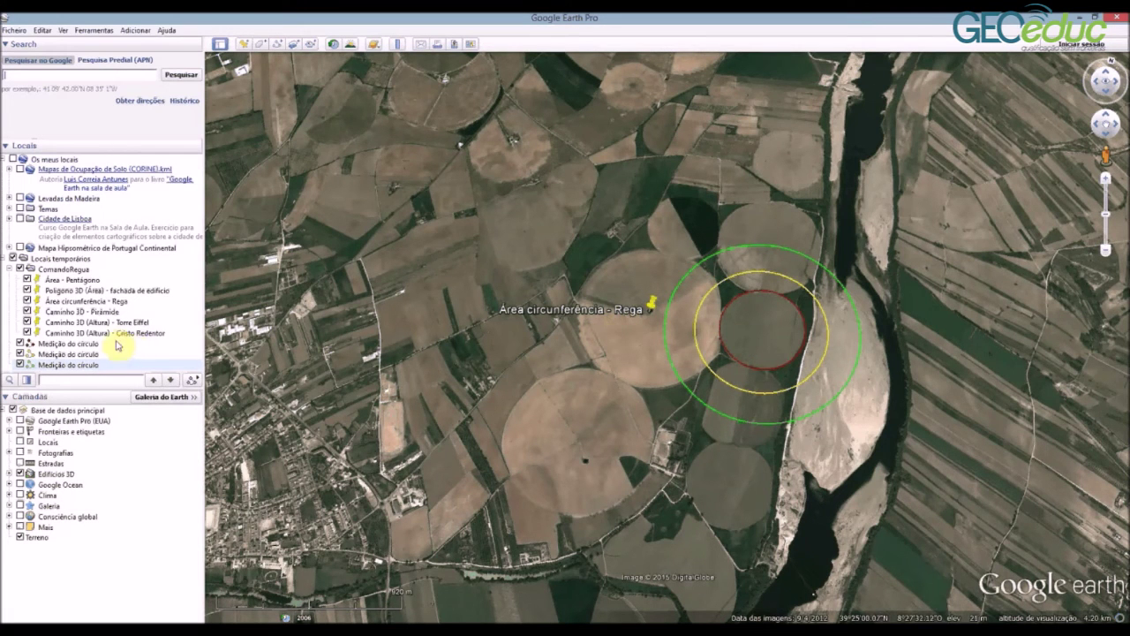
Delete the three saved "Medição do círculo" paths from the temporary places
{"action": "left_click", "coordinate": [88, 344]}
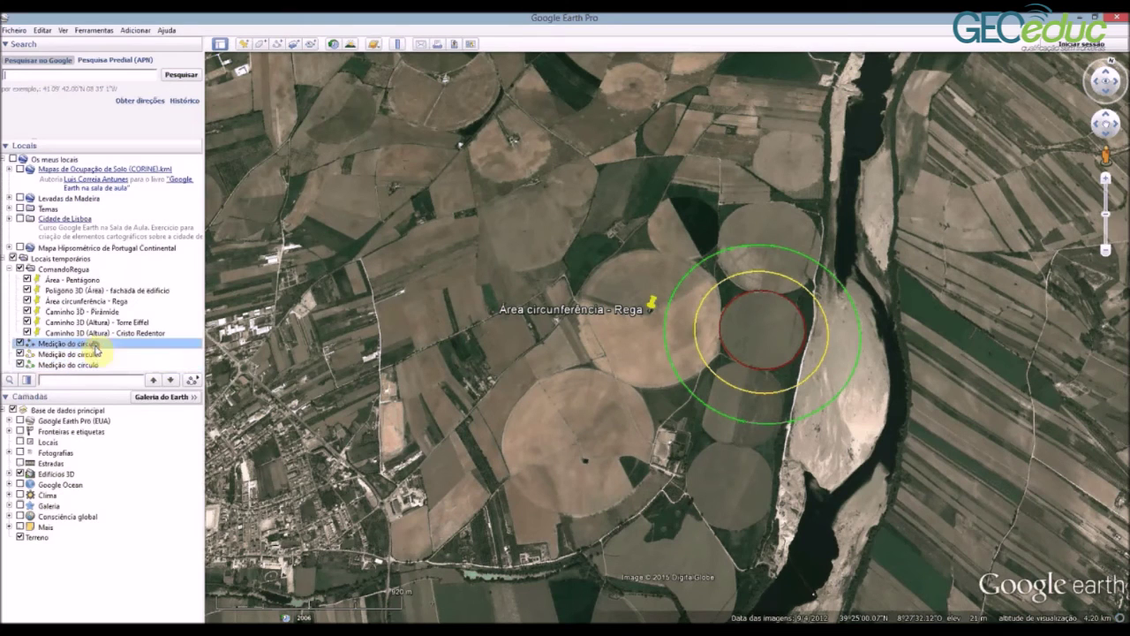
{"action": "right_click", "coordinate": [100, 341]}
{"action": "left_click", "coordinate": [146, 384]}
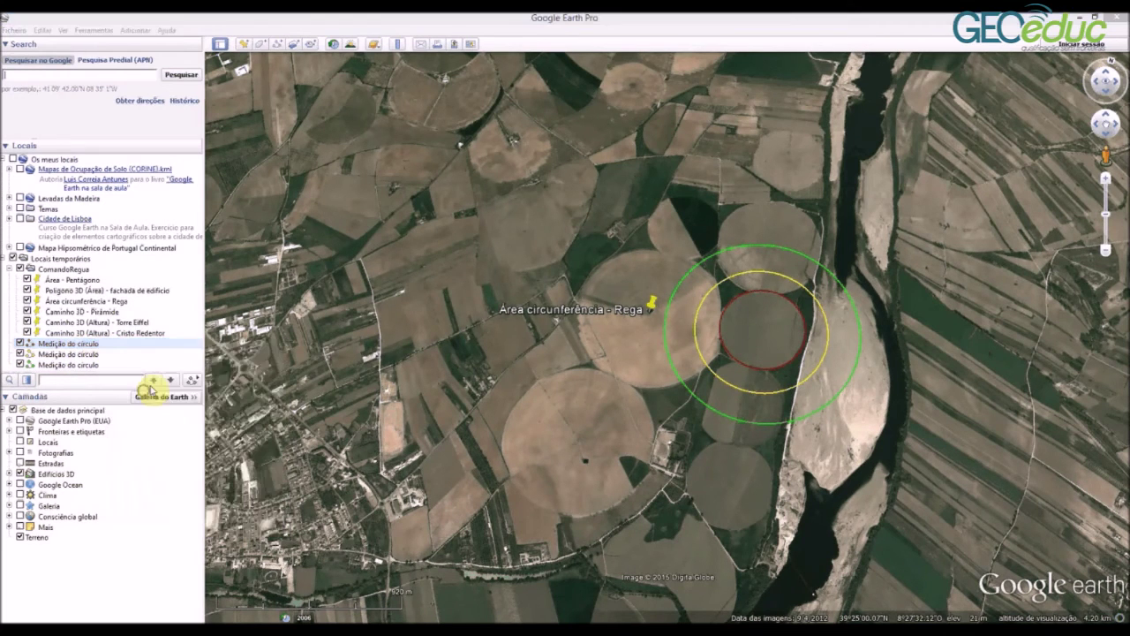
{"action": "key", "text": "Return"}
{"action": "right_click", "coordinate": [93, 343]}
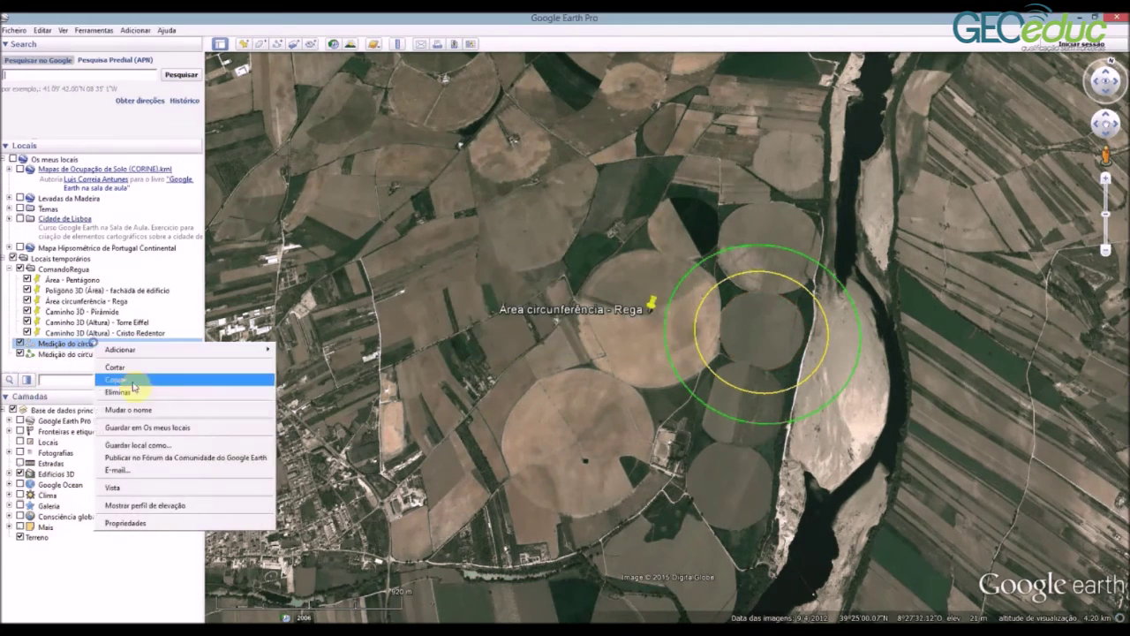
{"action": "left_click", "coordinate": [134, 394]}
{"action": "left_click", "coordinate": [535, 335]}
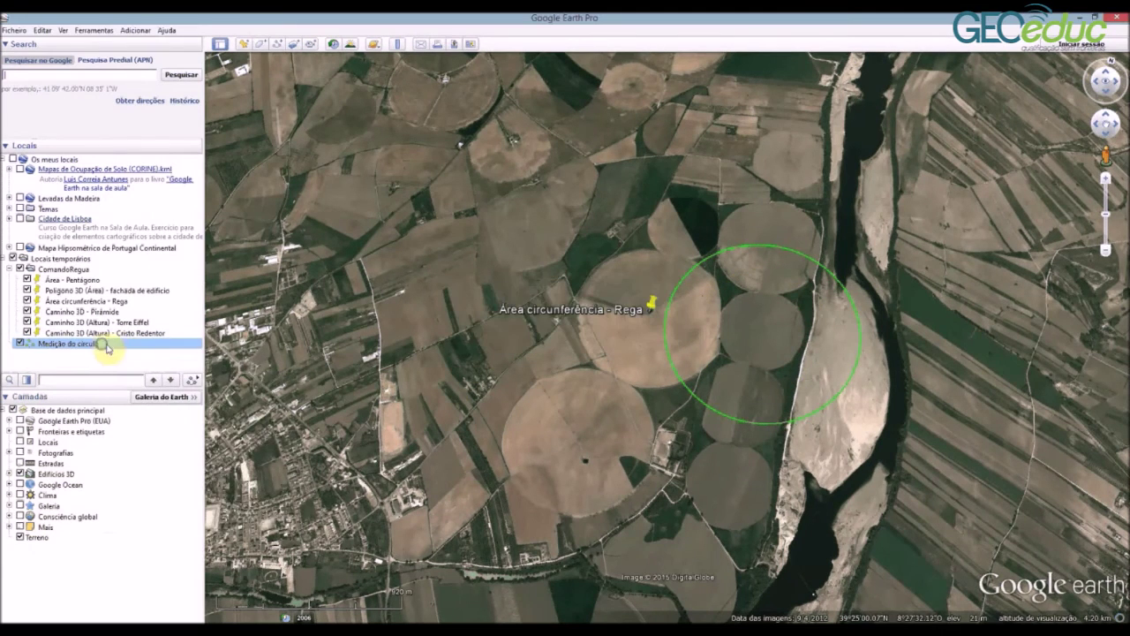
{"action": "right_click", "coordinate": [106, 343]}
{"action": "left_click", "coordinate": [148, 394]}
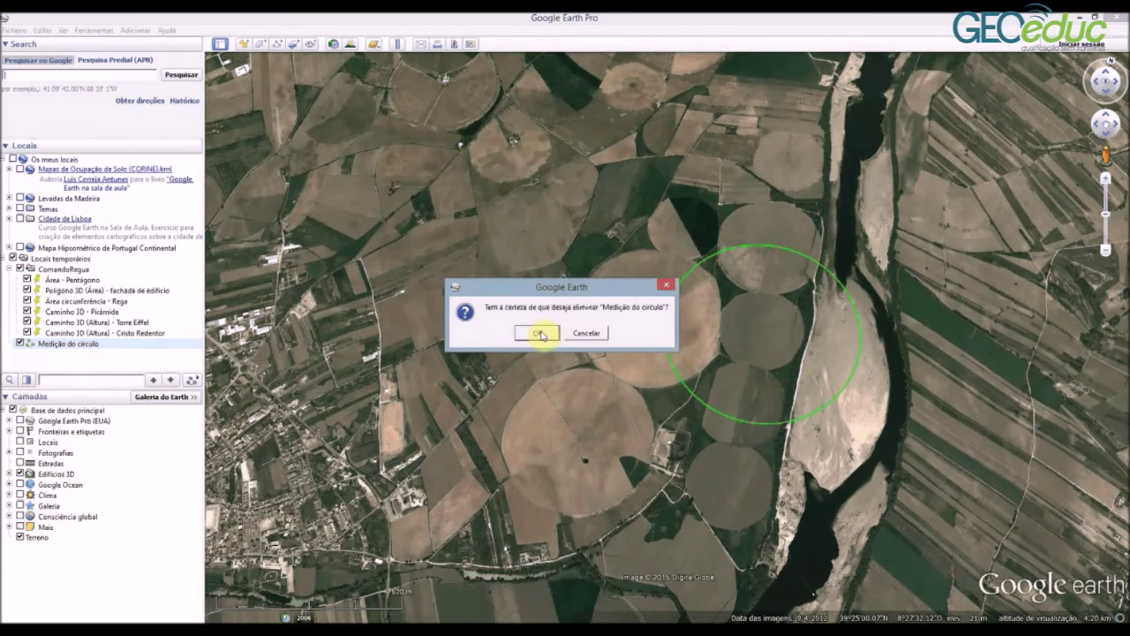
{"action": "left_click", "coordinate": [533, 334]}
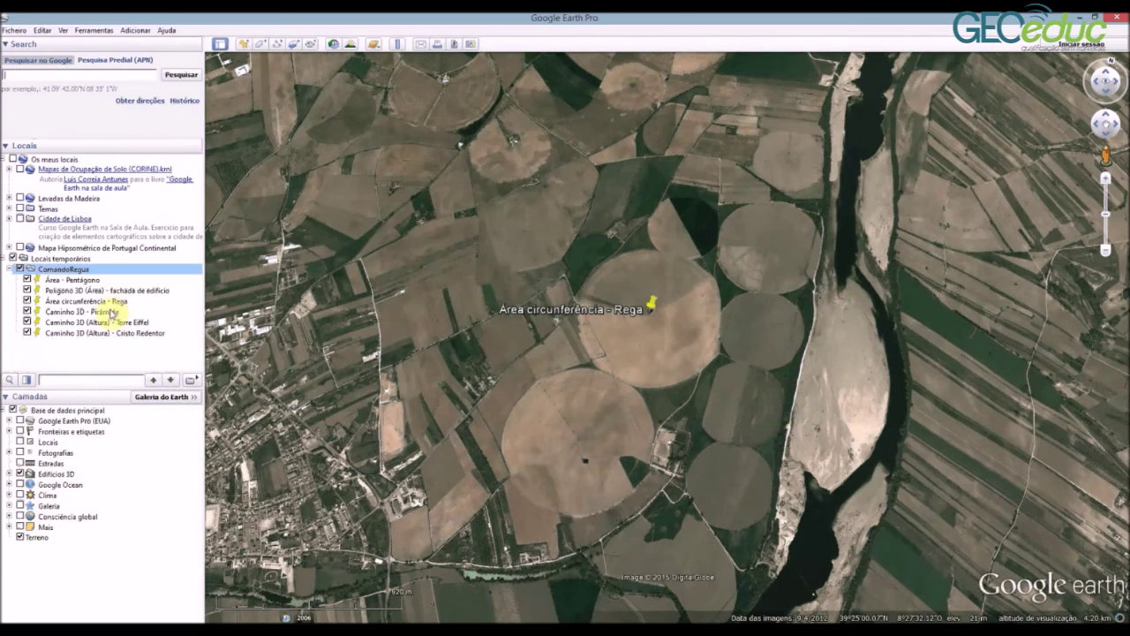
Set the ruler to measure a 3D path and fly to the "Caminho 3D - Pirâmide" placemark
{"action": "left_click", "coordinate": [398, 44]}
{"action": "left_click_drag", "start_coordinate": [328, 84], "coordinate": [448, 94]}
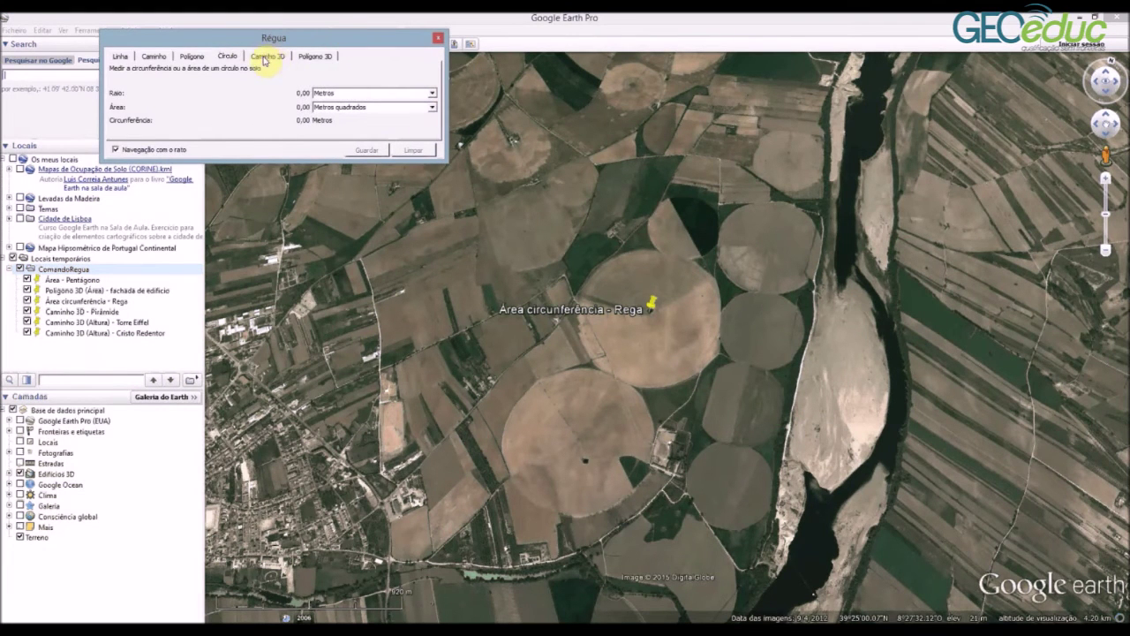
{"action": "left_click", "coordinate": [267, 57]}
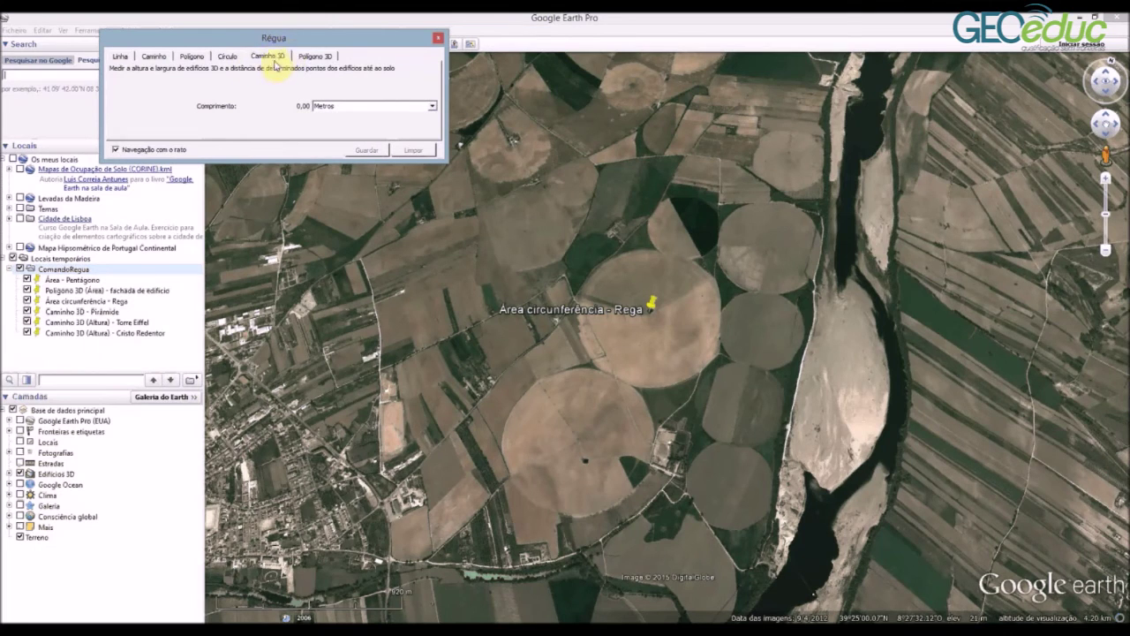
{"action": "left_click", "coordinate": [112, 313]}
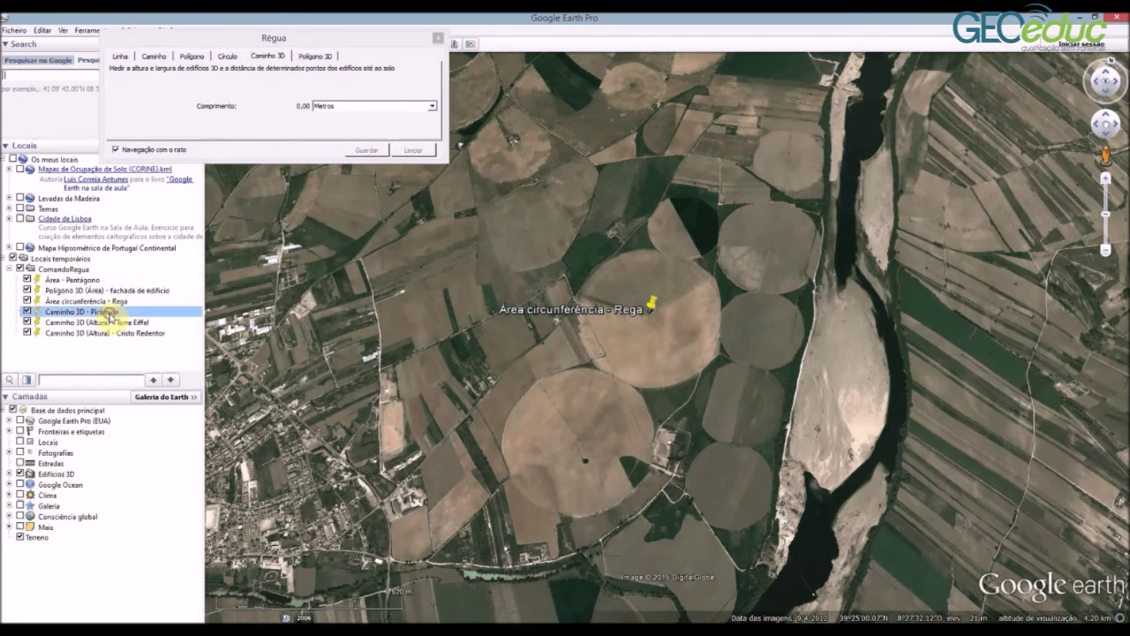
{"action": "double_click", "coordinate": [125, 316]}
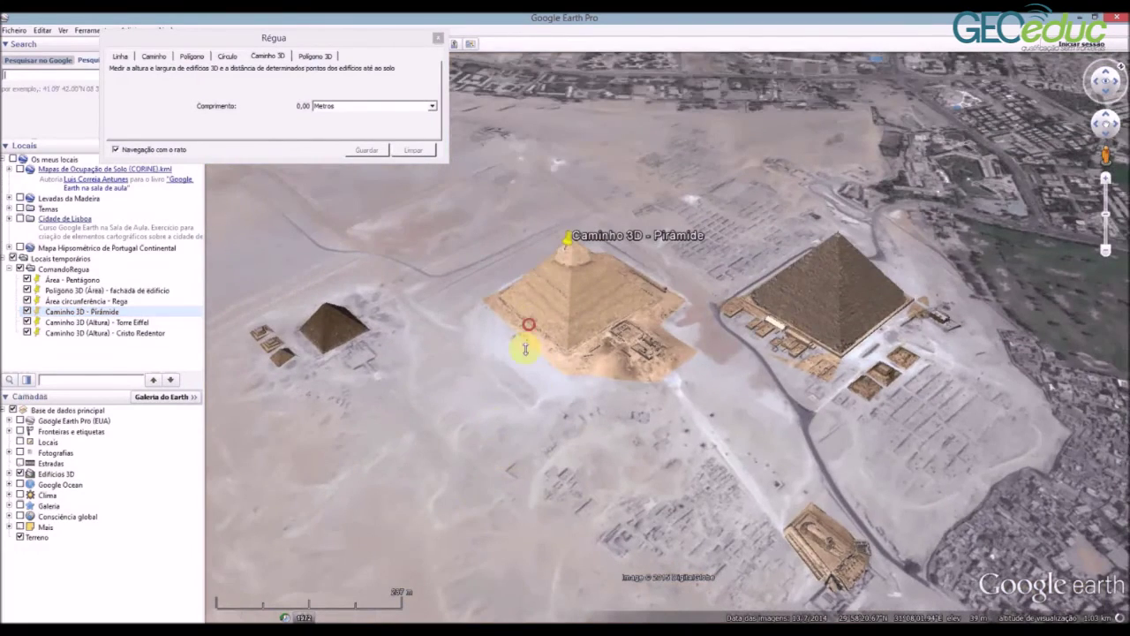
Measure the base edge of the marked pyramid along its side facing the temple ruins, from corner to corner
{"action": "scroll", "coordinate": [516, 481], "scroll_direction": "up", "scroll_amount": 3}
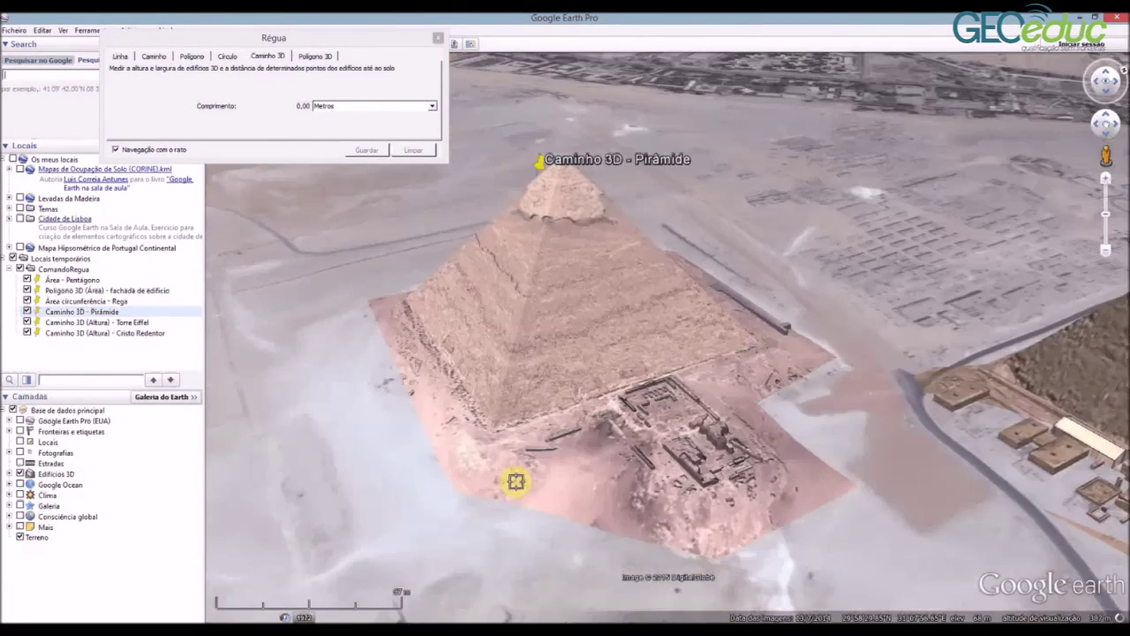
{"action": "scroll", "coordinate": [516, 481], "scroll_direction": "down", "scroll_amount": 3}
{"action": "scroll", "coordinate": [569, 379], "scroll_direction": "down", "scroll_amount": 3}
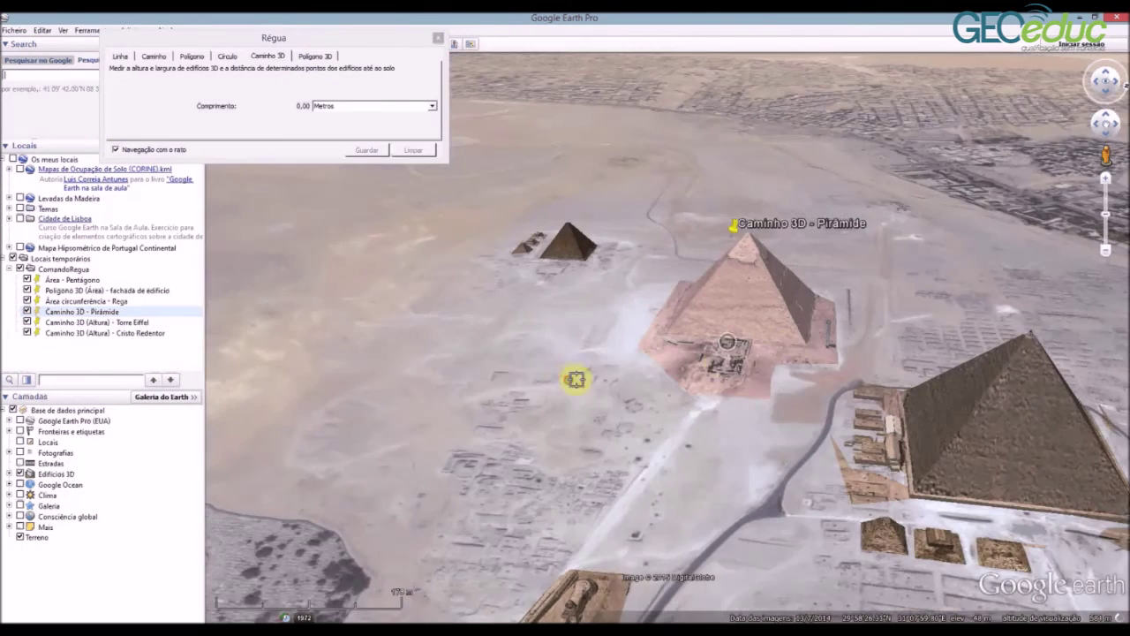
{"action": "scroll", "coordinate": [786, 358], "scroll_direction": "up", "scroll_amount": 2}
{"action": "scroll", "coordinate": [775, 379], "scroll_direction": "up", "scroll_amount": 3}
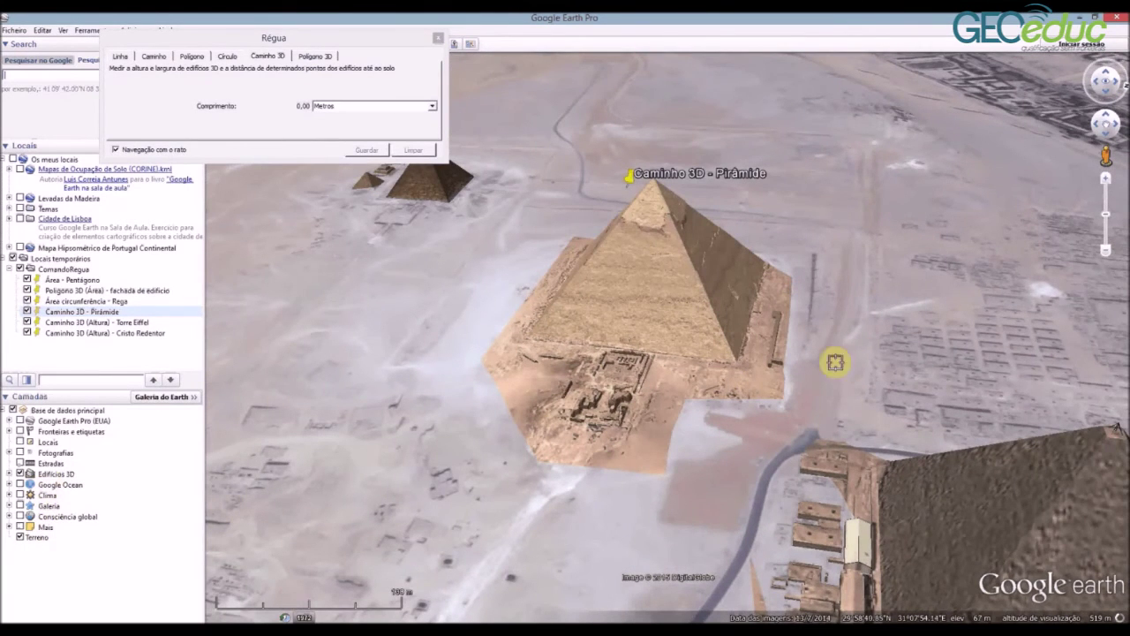
{"action": "scroll", "coordinate": [738, 362], "scroll_direction": "up", "scroll_amount": 3}
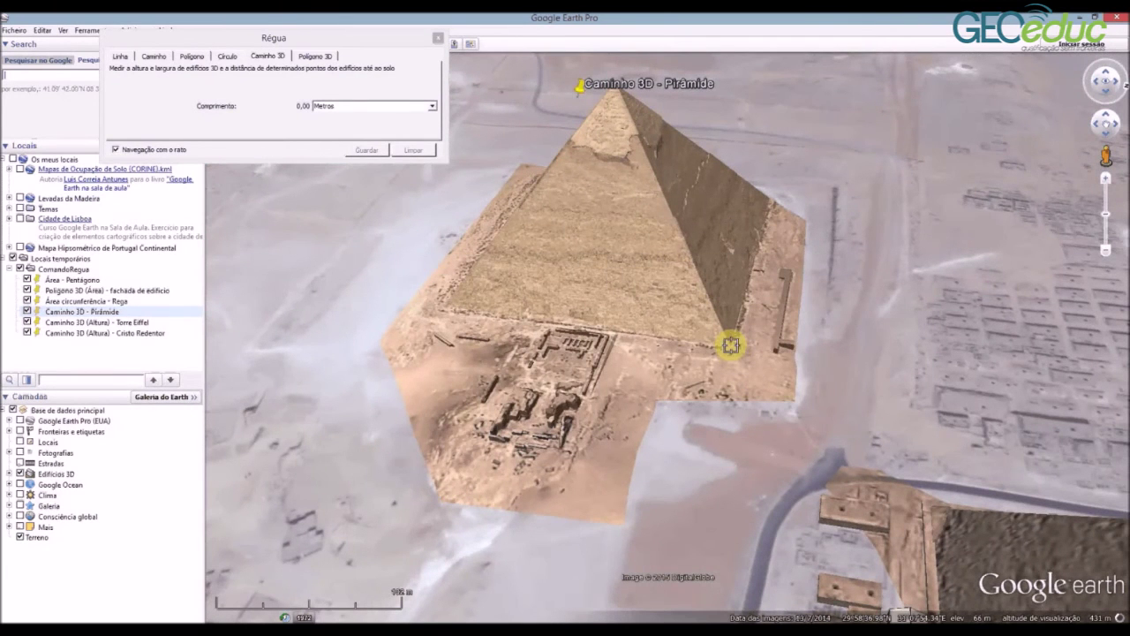
{"action": "left_click", "coordinate": [731, 345]}
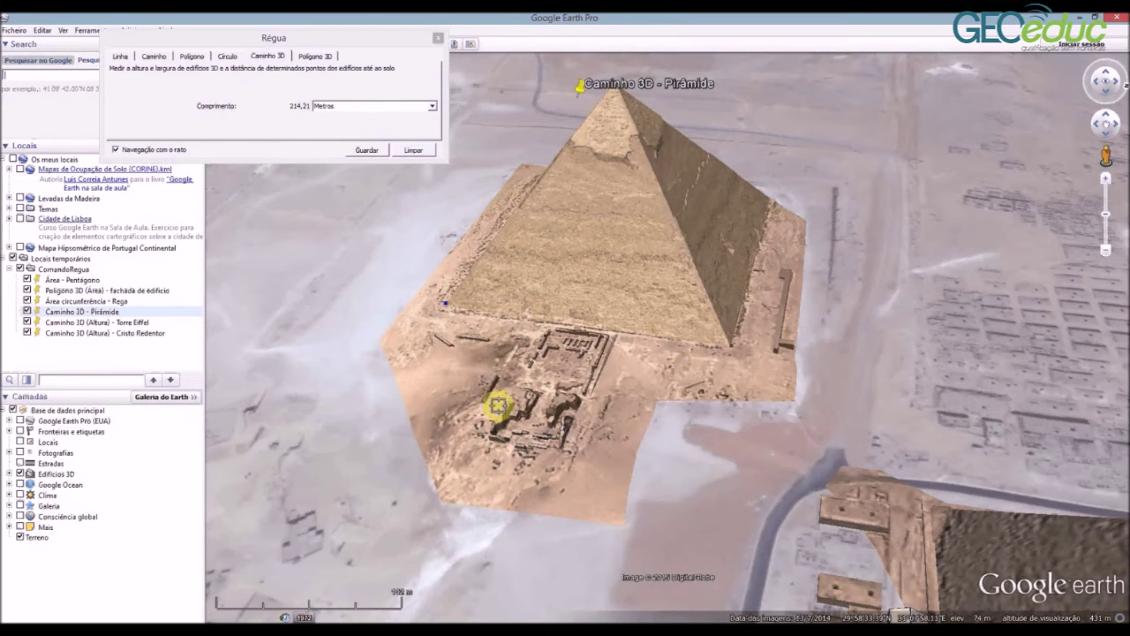
Clear the base measurement and measure the pyramid's sloping edge with a 3D path from the base corner to the apex
{"action": "left_click", "coordinate": [414, 149]}
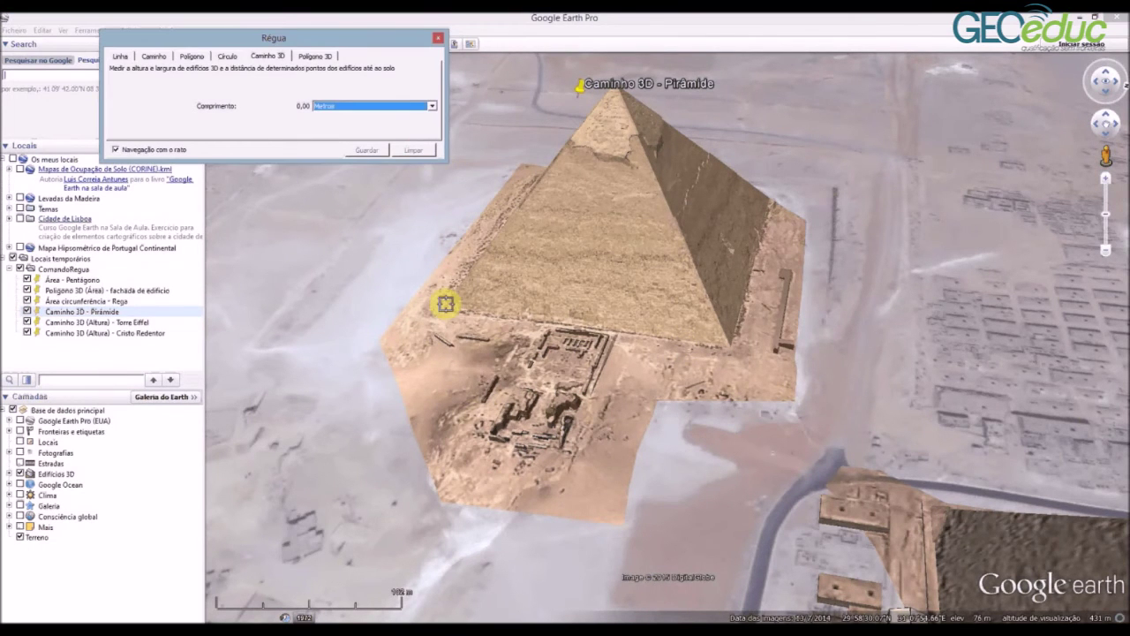
{"action": "left_click", "coordinate": [444, 304]}
{"action": "left_click_drag", "start_coordinate": [617, 62], "coordinate": [598, 235]}
{"action": "left_click", "coordinate": [622, 235]}
{"action": "scroll", "coordinate": [472, 360], "scroll_direction": "down", "scroll_amount": 2}
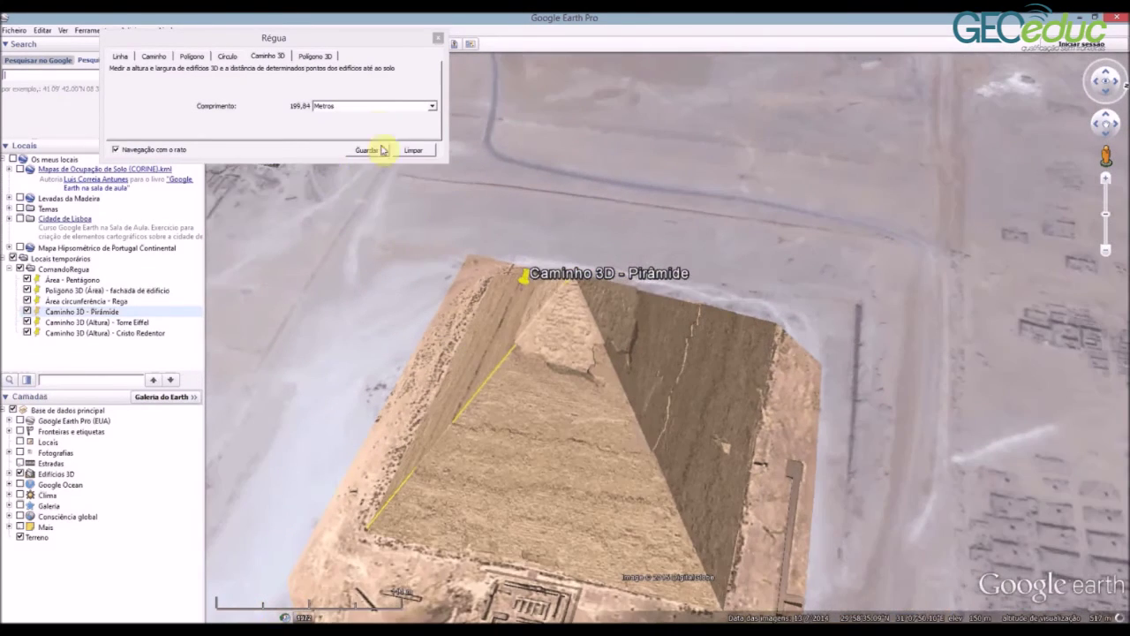
Refine the 3D path's two endpoints so they sit exactly on the pyramid's base corner and apex
{"action": "scroll", "coordinate": [618, 267], "scroll_direction": "up", "scroll_amount": 2}
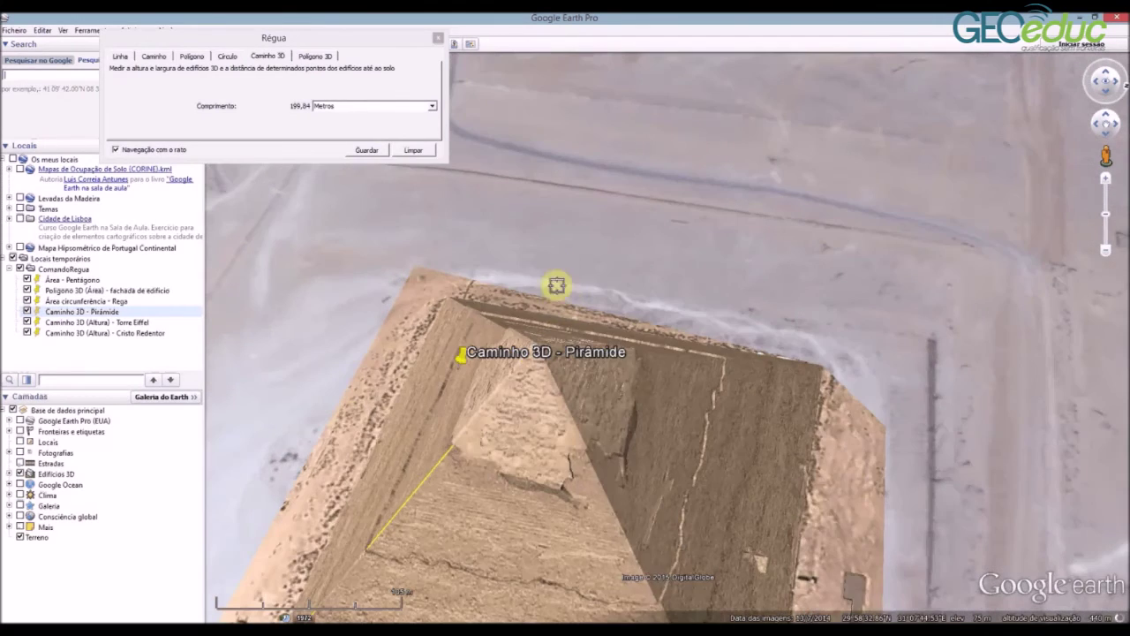
{"action": "scroll", "coordinate": [538, 260], "scroll_direction": "up", "scroll_amount": 1}
{"action": "scroll", "coordinate": [706, 291], "scroll_direction": "up", "scroll_amount": 1}
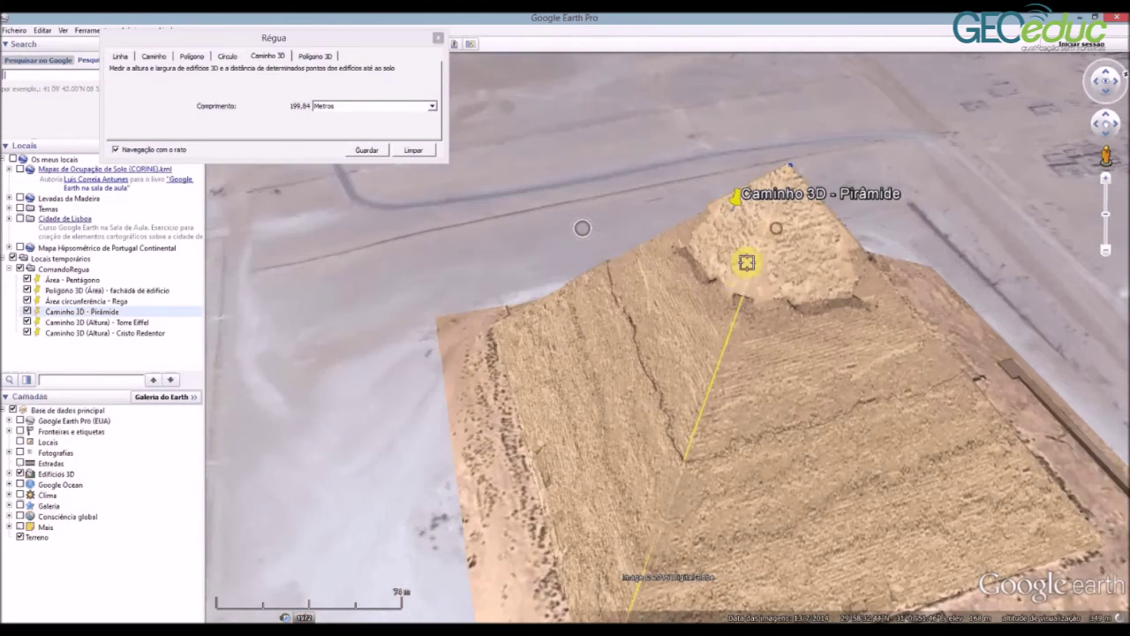
{"action": "scroll", "coordinate": [742, 239], "scroll_direction": "down", "scroll_amount": 2}
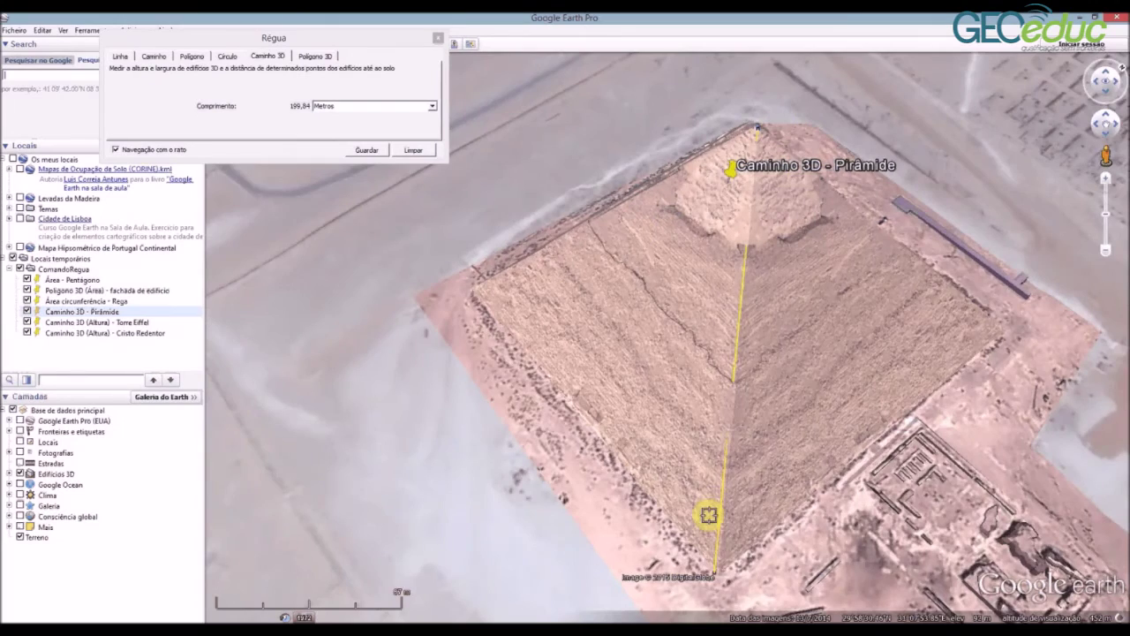
{"action": "scroll", "coordinate": [717, 584], "scroll_direction": "up", "scroll_amount": 2}
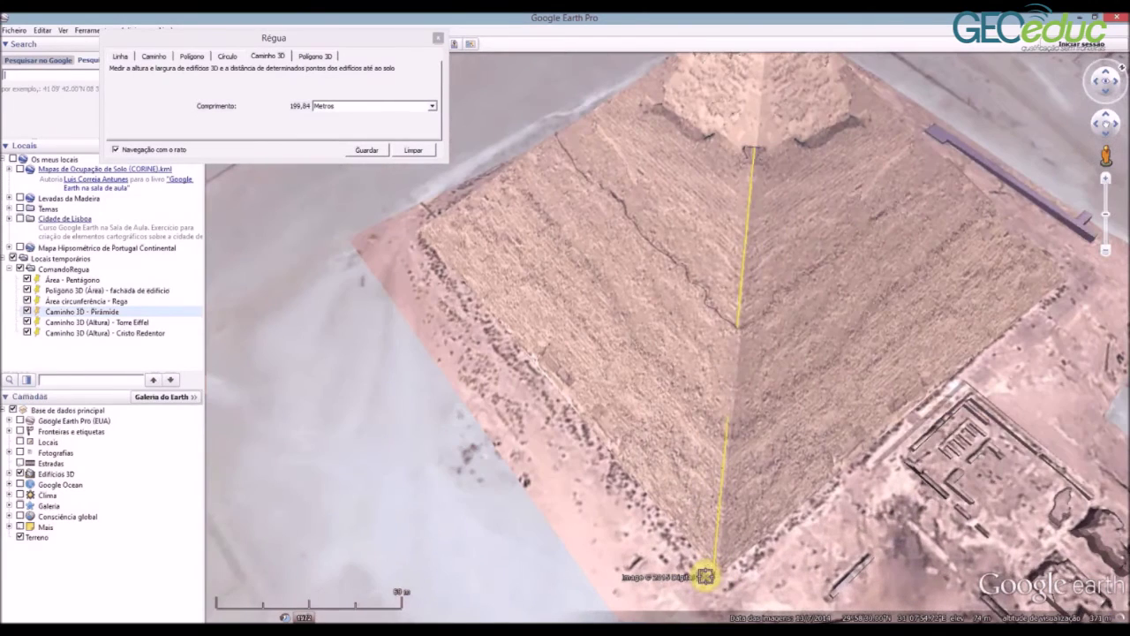
{"action": "mouse_move", "coordinate": [711, 580]}
{"action": "left_mouse_down"}
{"action": "mouse_move", "coordinate": [726, 581]}
{"action": "mouse_move", "coordinate": [715, 583]}
{"action": "left_mouse_up"}
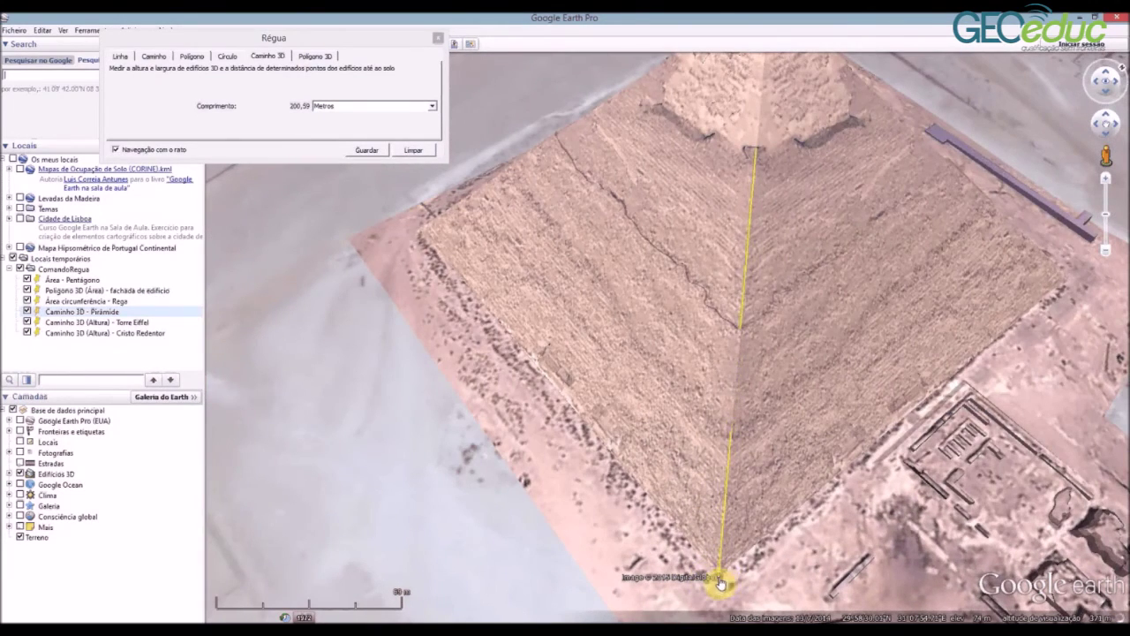
{"action": "scroll", "coordinate": [725, 126], "scroll_direction": "up", "scroll_amount": 1}
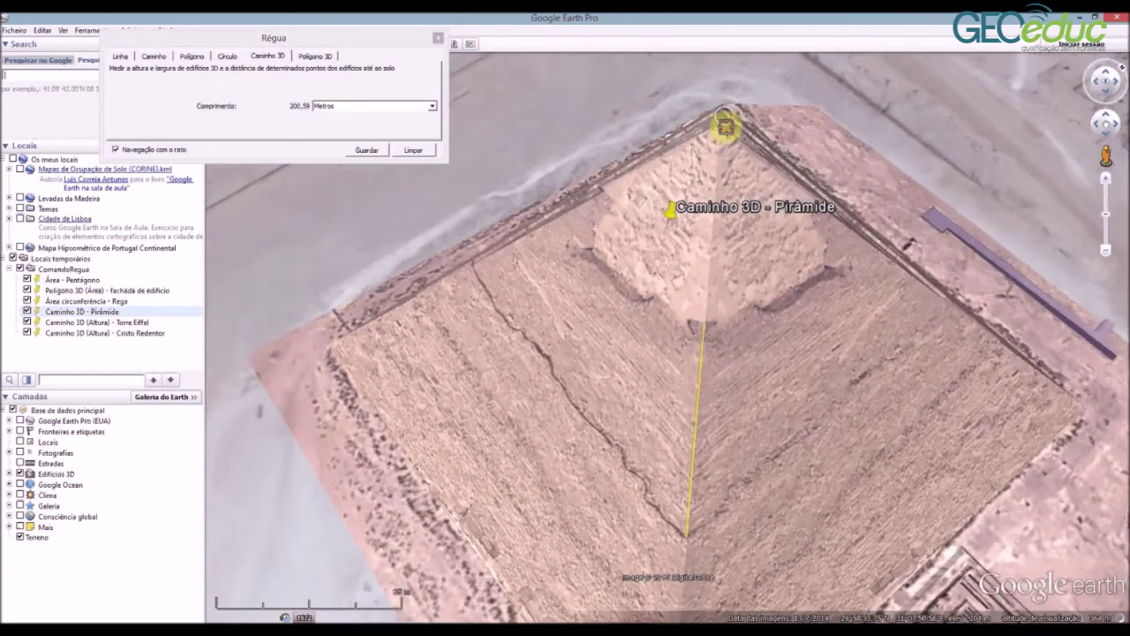
{"action": "scroll", "coordinate": [732, 146], "scroll_direction": "up", "scroll_amount": 2}
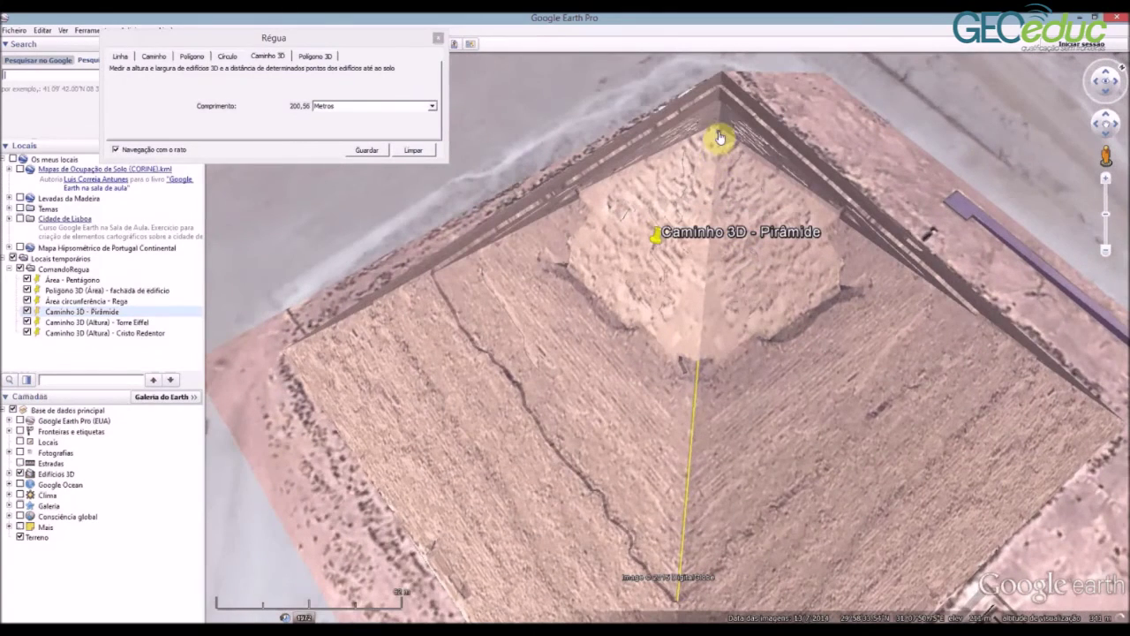
{"action": "scroll", "coordinate": [552, 287], "scroll_direction": "down", "scroll_amount": 2}
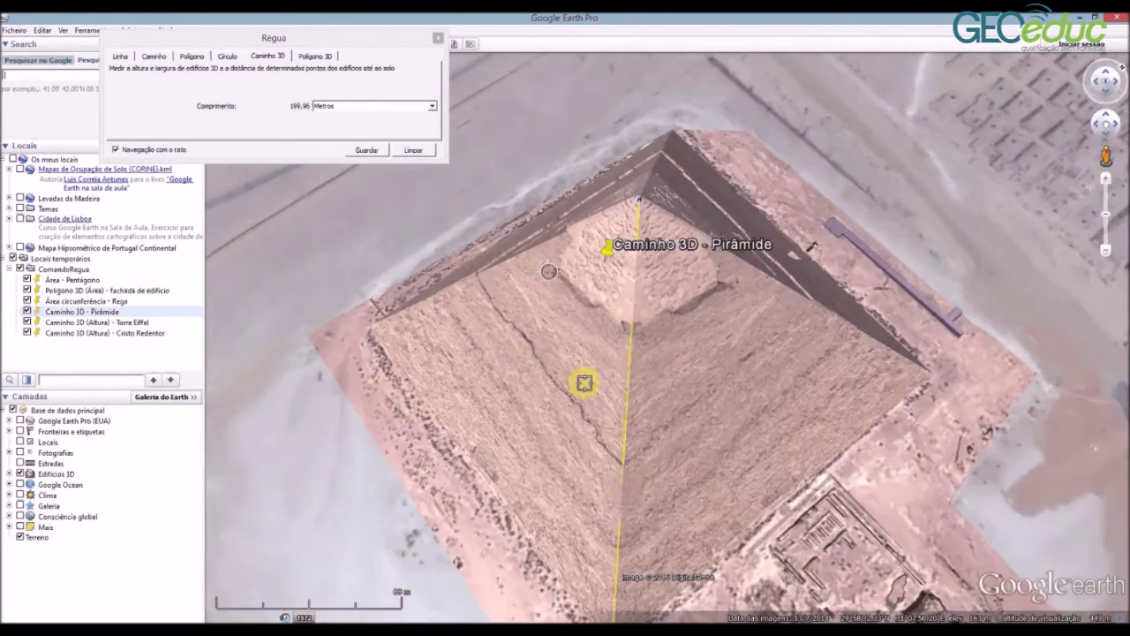
Examine the measured sloping edge and the neighbouring pyramids from different sides and distances
{"action": "scroll", "coordinate": [671, 495], "scroll_direction": "down", "scroll_amount": 2}
{"action": "left_click_drag", "start_coordinate": [748, 542], "coordinate": [585, 397]}
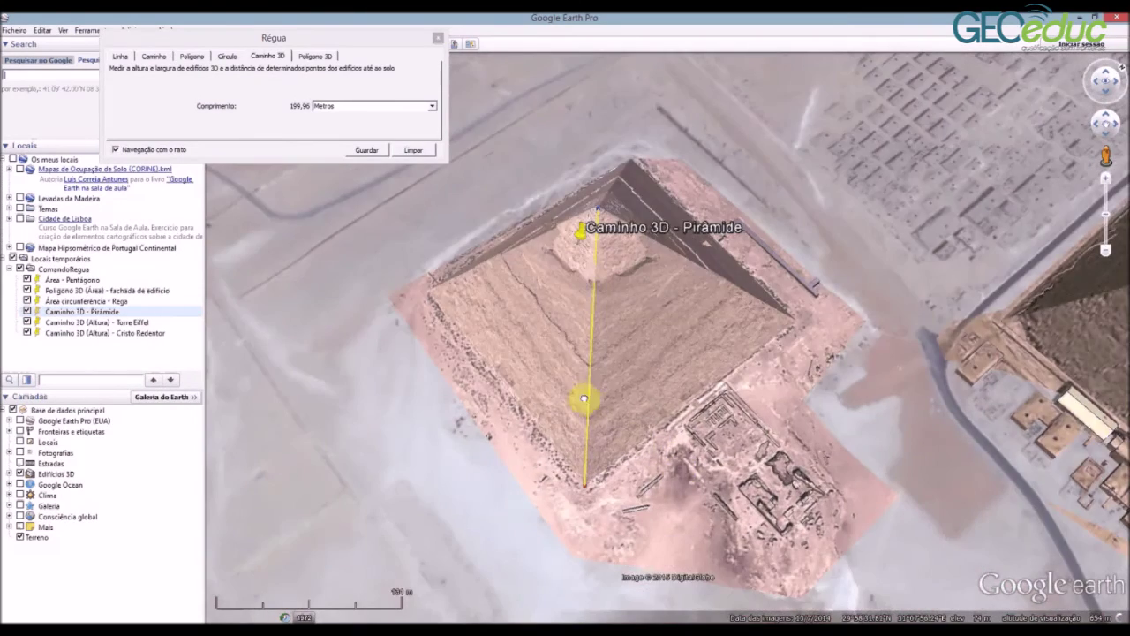
{"action": "middle_click_drag", "start_coordinate": [635, 440], "coordinate": [416, 453]}
{"action": "middle_click_drag", "start_coordinate": [734, 198], "coordinate": [468, 183]}
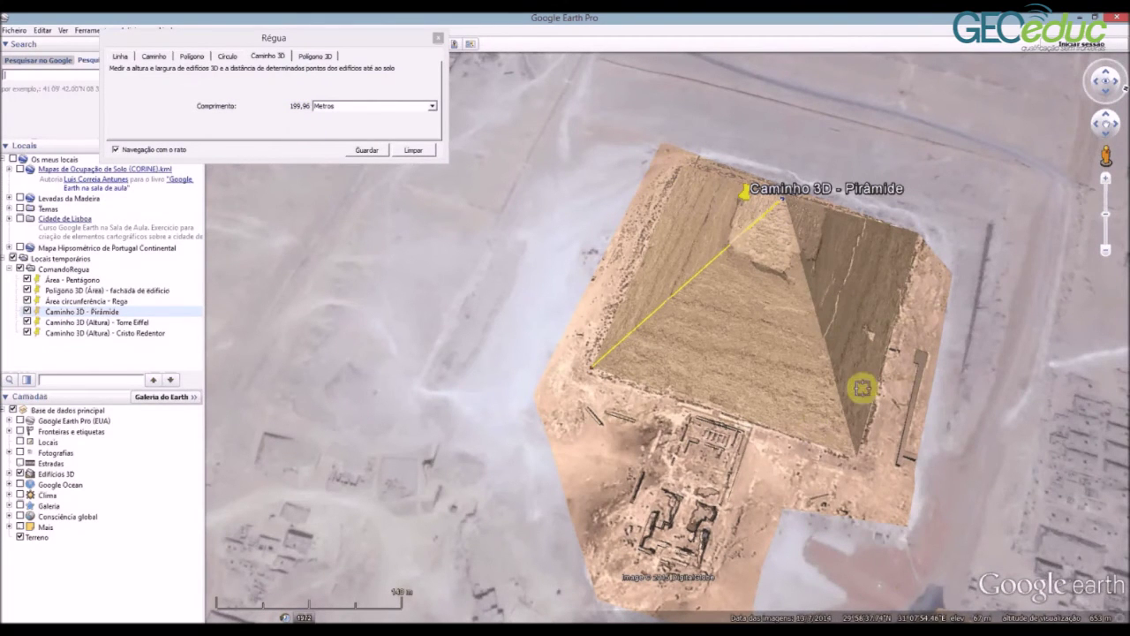
{"action": "scroll", "coordinate": [676, 401], "scroll_direction": "up", "scroll_amount": 2}
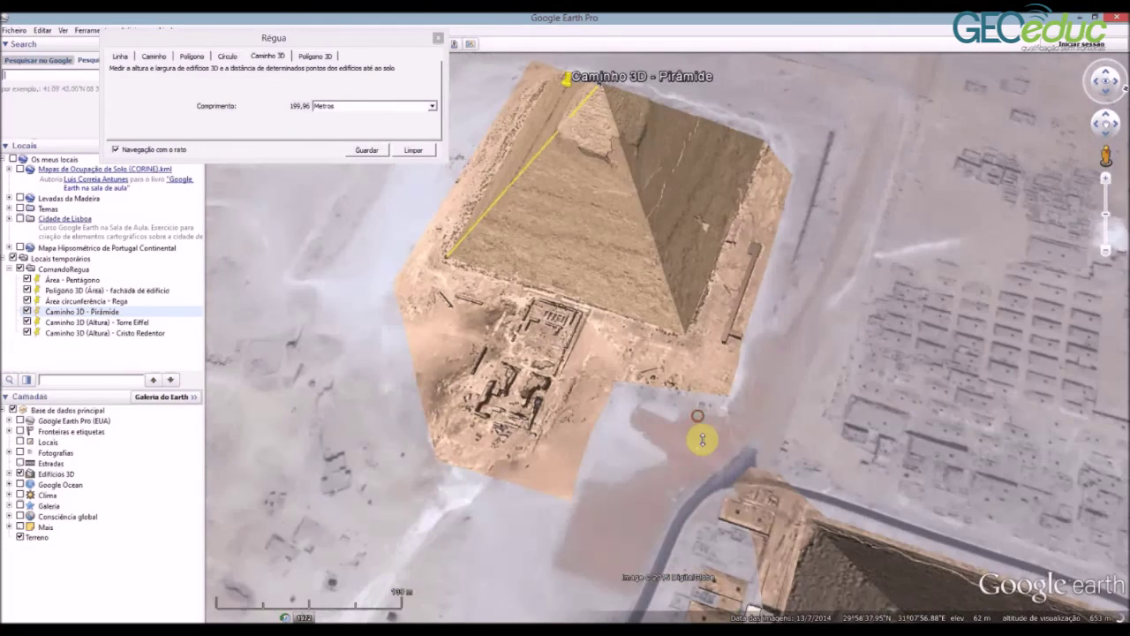
{"action": "scroll", "coordinate": [691, 542], "scroll_direction": "up", "scroll_amount": 2}
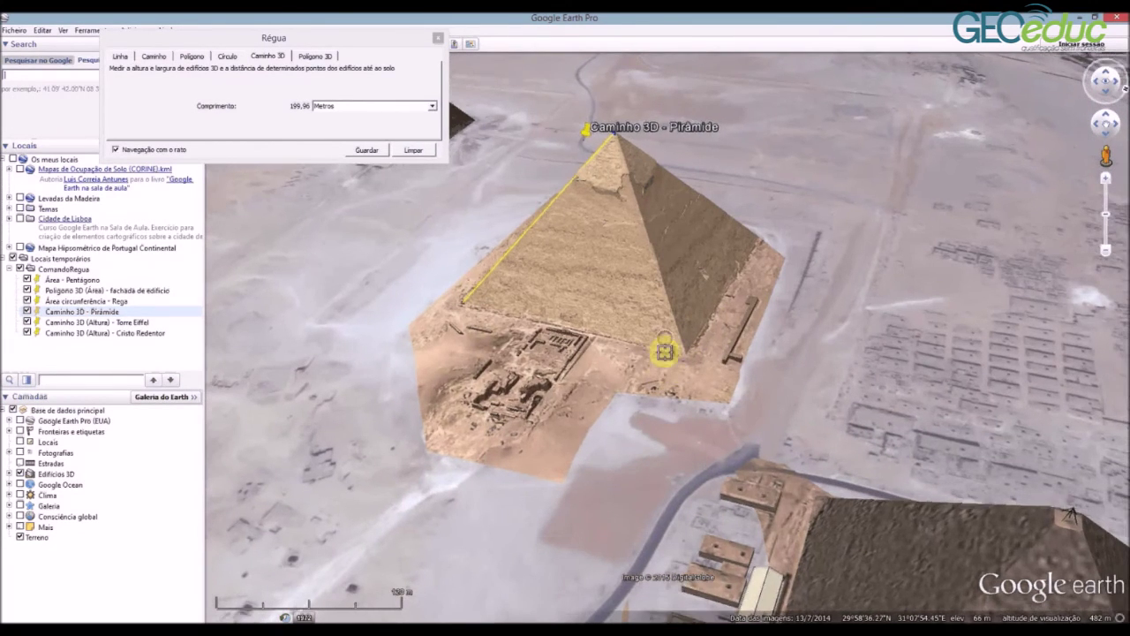
{"action": "scroll", "coordinate": [688, 363], "scroll_direction": "up", "scroll_amount": 3}
{"action": "scroll", "coordinate": [696, 380], "scroll_direction": "down", "scroll_amount": 5}
{"action": "right_click_drag", "start_coordinate": [695, 400], "coordinate": [650, 400]}
{"action": "middle_click_drag", "start_coordinate": [650, 400], "coordinate": [517, 329]}
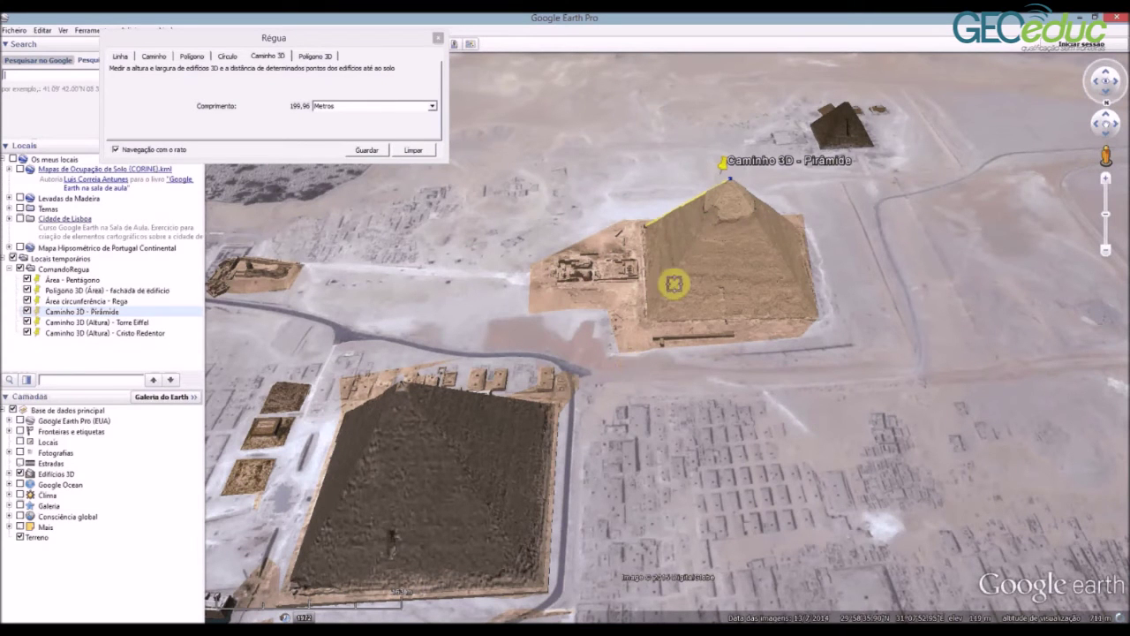
{"action": "left_click_drag", "start_coordinate": [581, 256], "coordinate": [618, 291]}
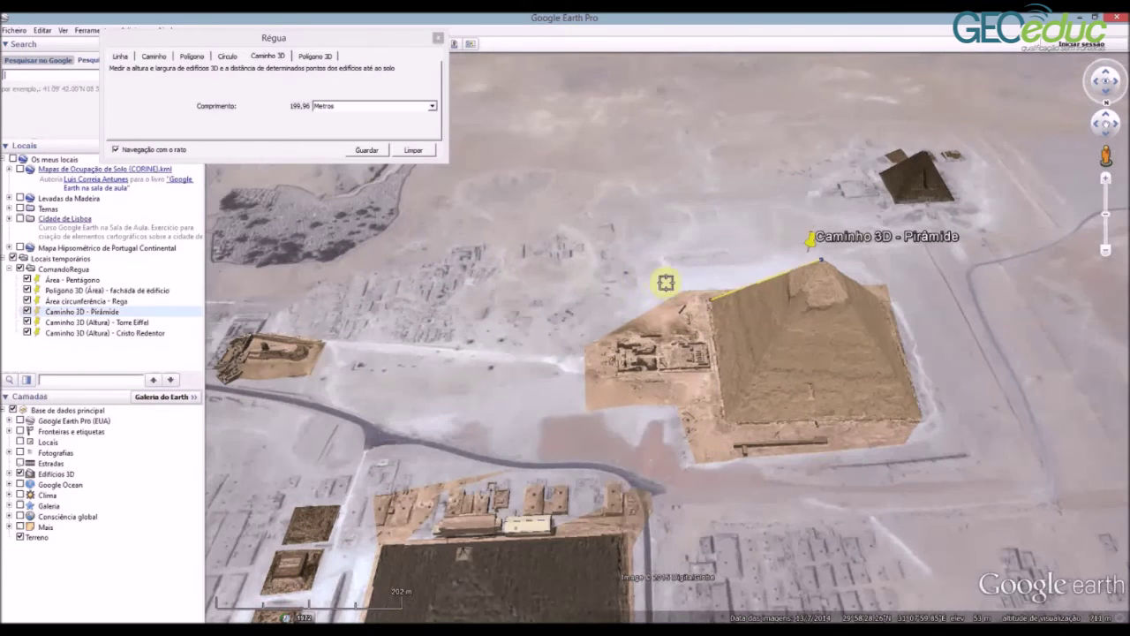
Clear the measurement and draw a 3D path from the ground over the pyramid's near corner, apex and opposite corner to the ground beyond
{"action": "left_click", "coordinate": [412, 152]}
{"action": "left_click_drag", "start_coordinate": [618, 268], "coordinate": [705, 309]}
{"action": "left_click", "coordinate": [725, 310]}
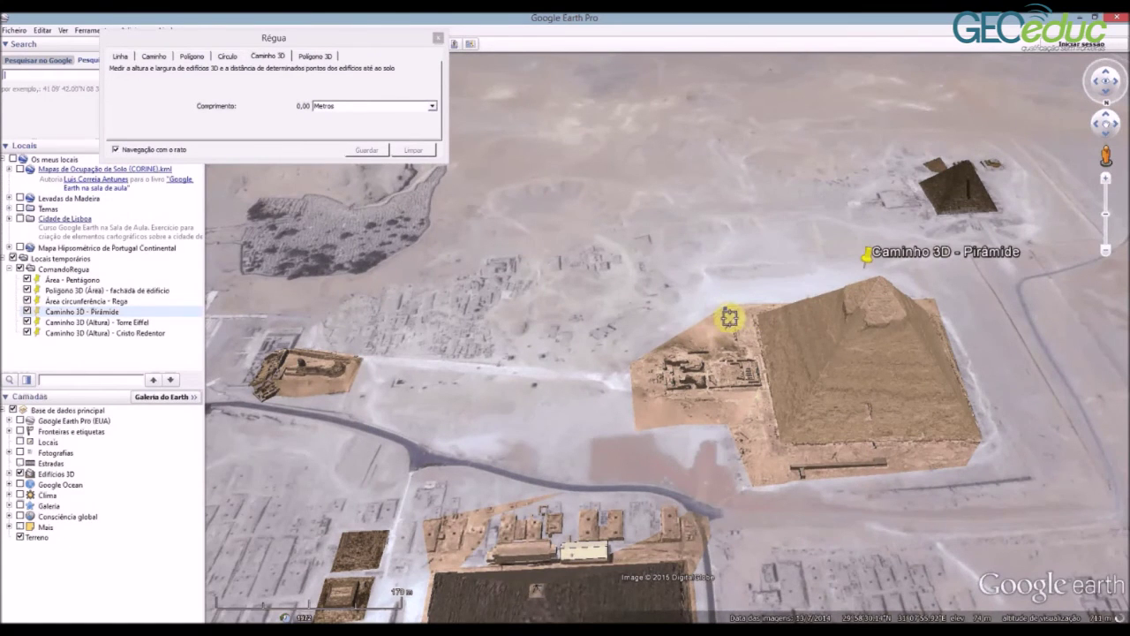
{"action": "middle_click_drag", "start_coordinate": [704, 328], "coordinate": [866, 331]}
{"action": "left_click", "coordinate": [715, 293]}
{"action": "left_click", "coordinate": [850, 207]}
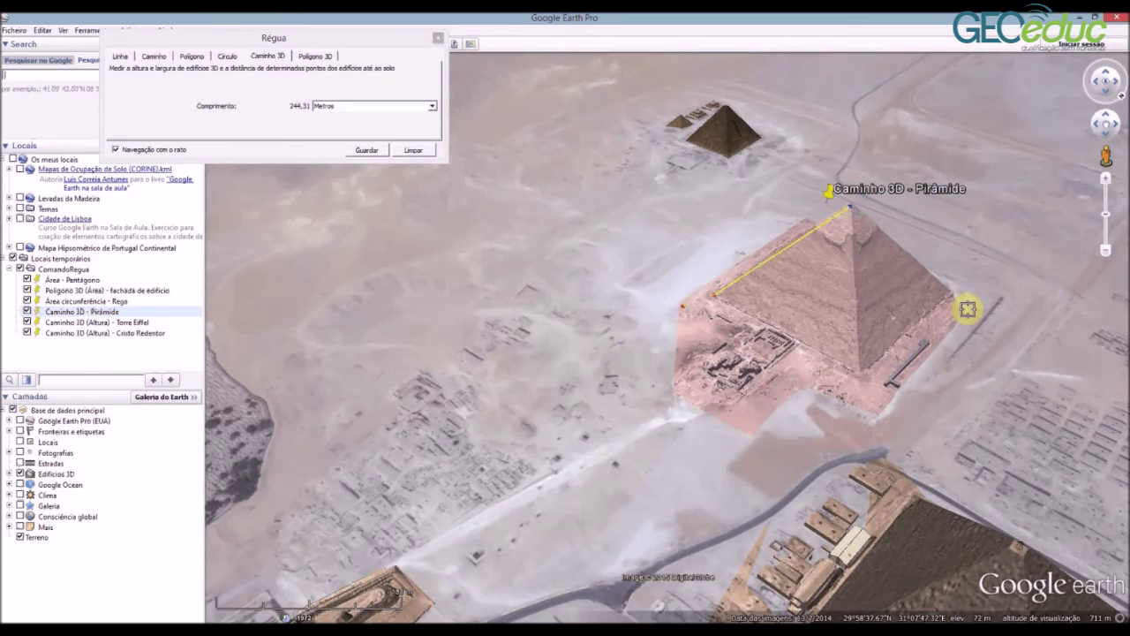
{"action": "left_click", "coordinate": [950, 292]}
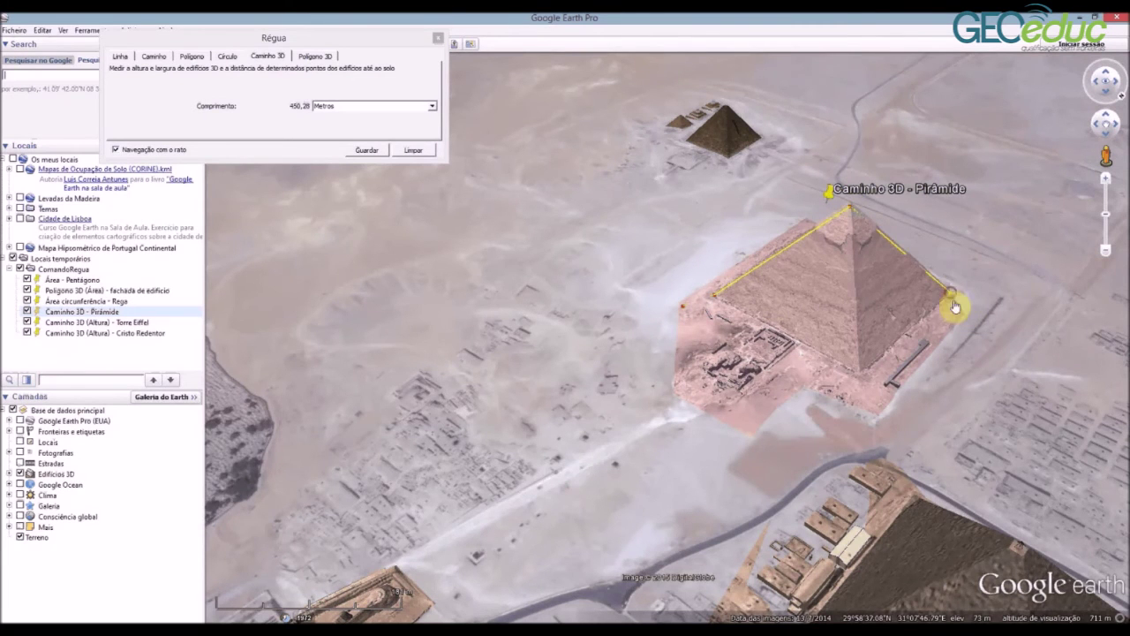
{"action": "left_click", "coordinate": [1029, 286]}
{"action": "middle_click_drag", "start_coordinate": [940, 361], "coordinate": [675, 446]}
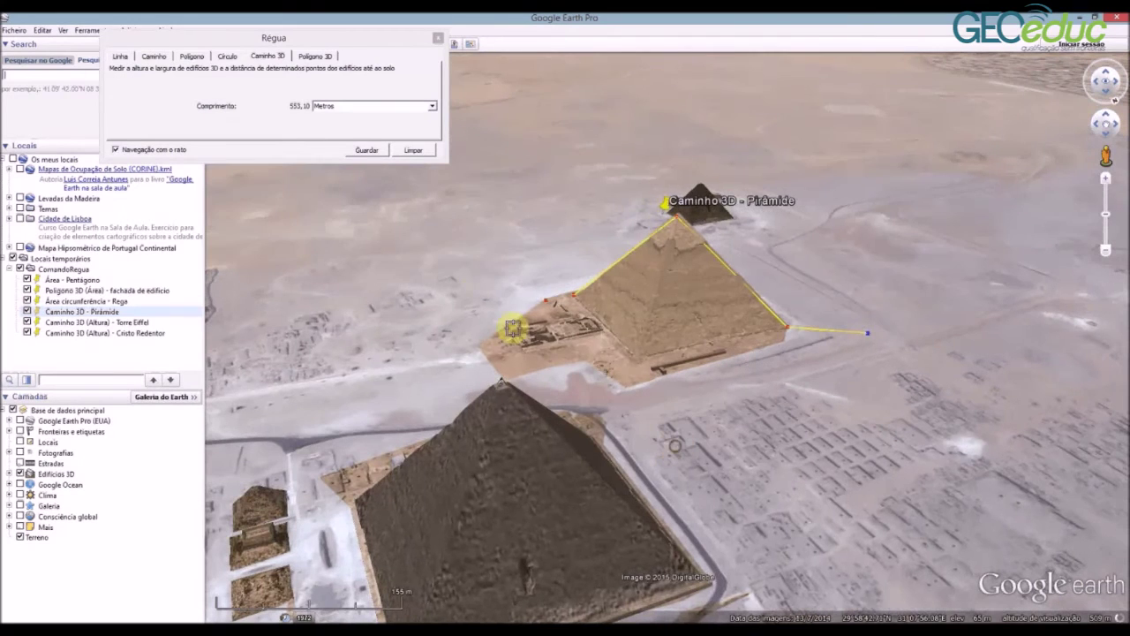
Save the path over the pyramid under its default name and show its elevation profile
{"action": "left_click", "coordinate": [374, 152]}
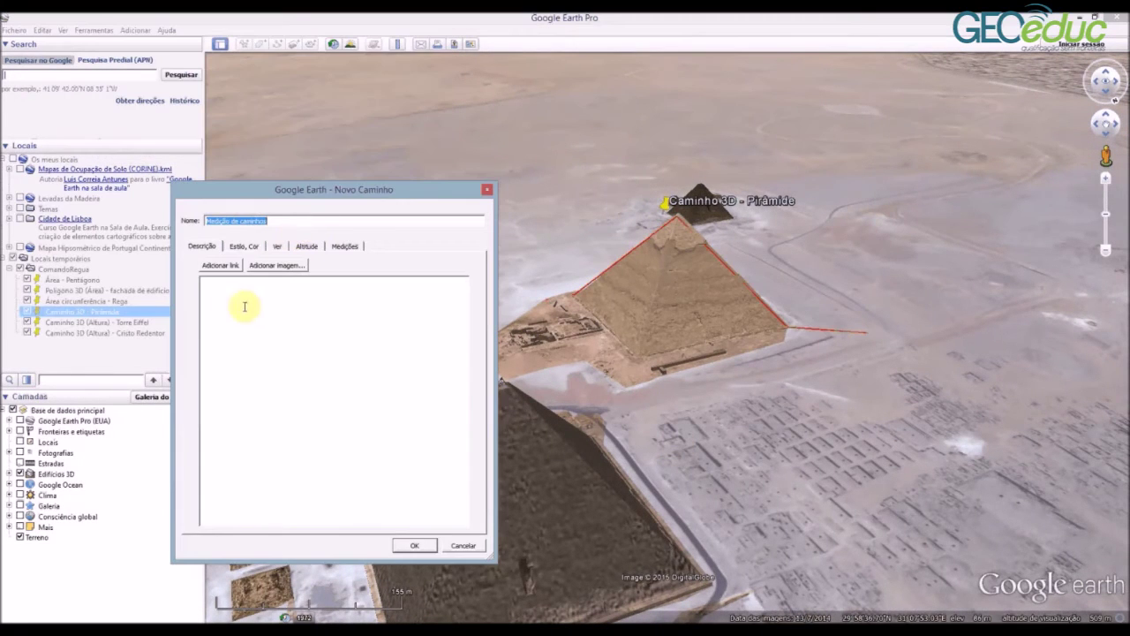
{"action": "left_click", "coordinate": [415, 548]}
{"action": "right_click", "coordinate": [143, 348]}
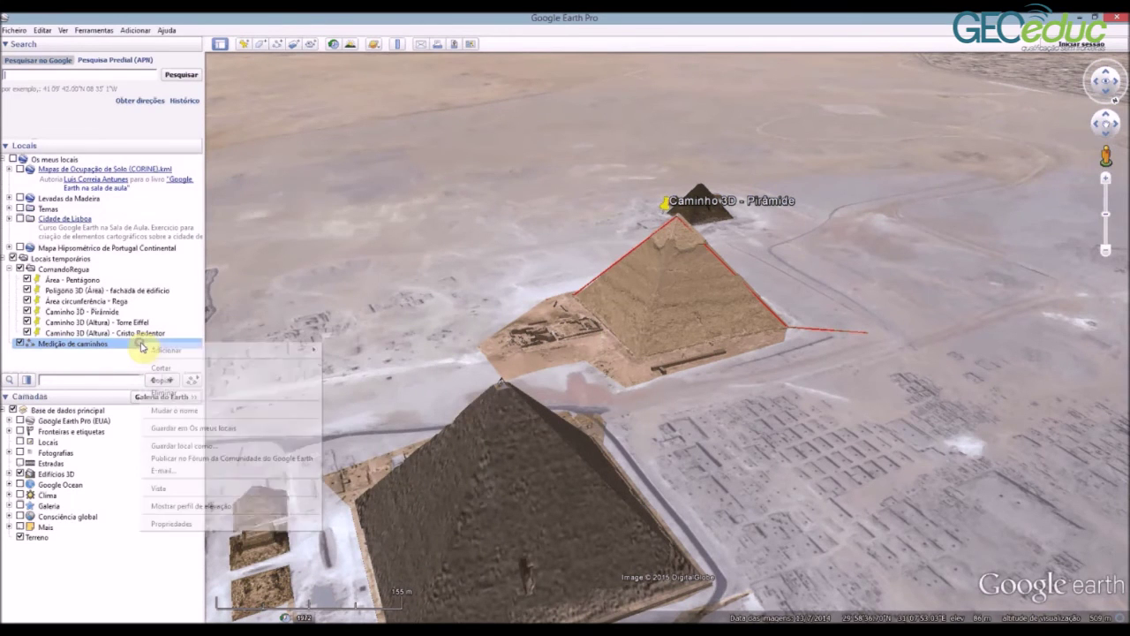
{"action": "left_click", "coordinate": [191, 505]}
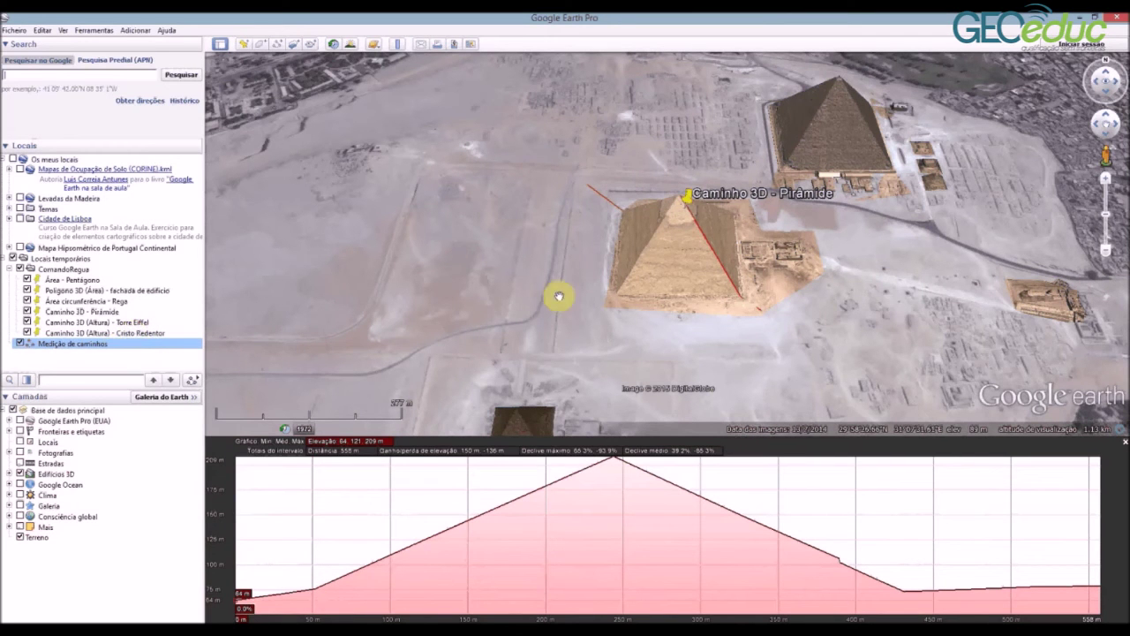
{"action": "scroll", "coordinate": [712, 273], "scroll_direction": "up", "scroll_amount": 2}
{"action": "scroll", "coordinate": [657, 272], "scroll_direction": "up", "scroll_amount": 1}
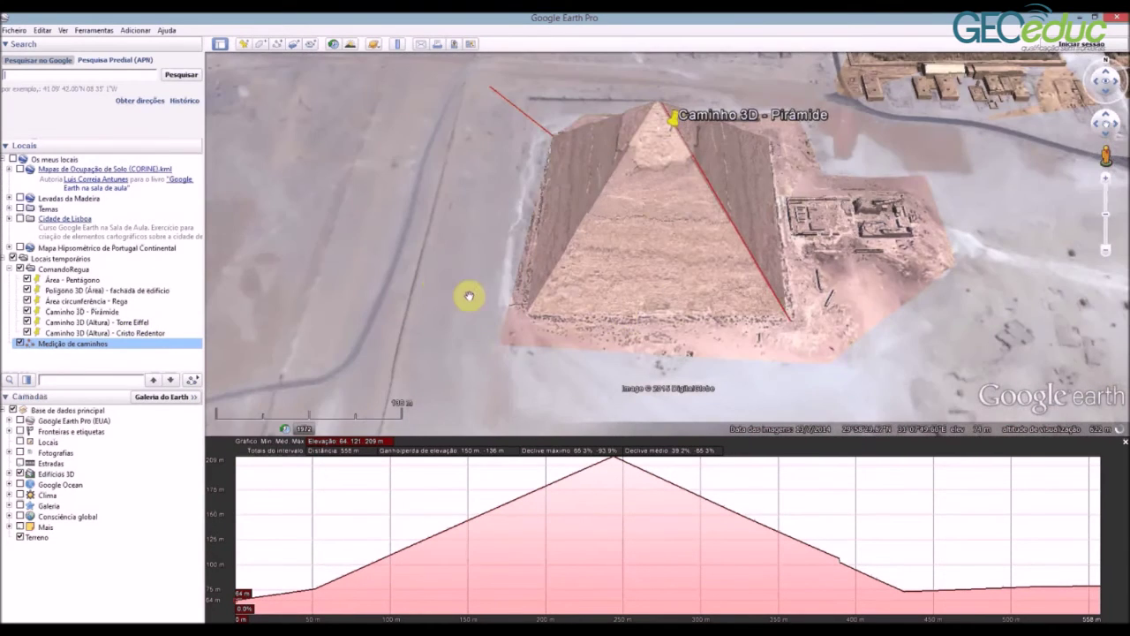
{"action": "scroll", "coordinate": [429, 320], "scroll_direction": "up", "scroll_amount": 1}
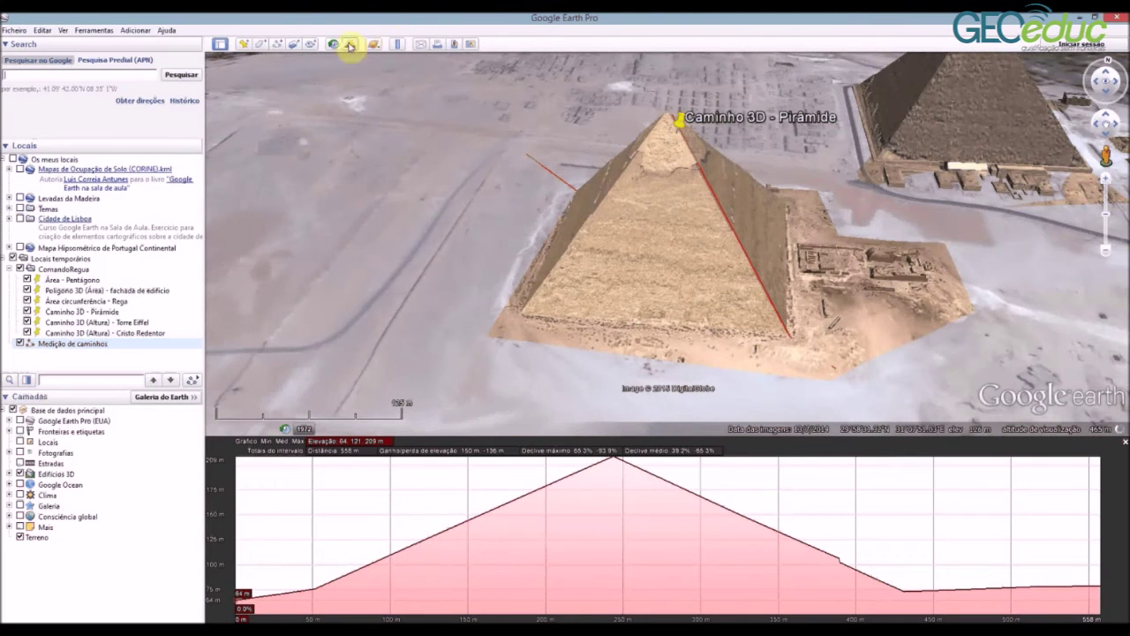
Measure one triangular face of the pyramid with a 3D polygon through the apex and its two base corners
{"action": "left_click", "coordinate": [397, 44]}
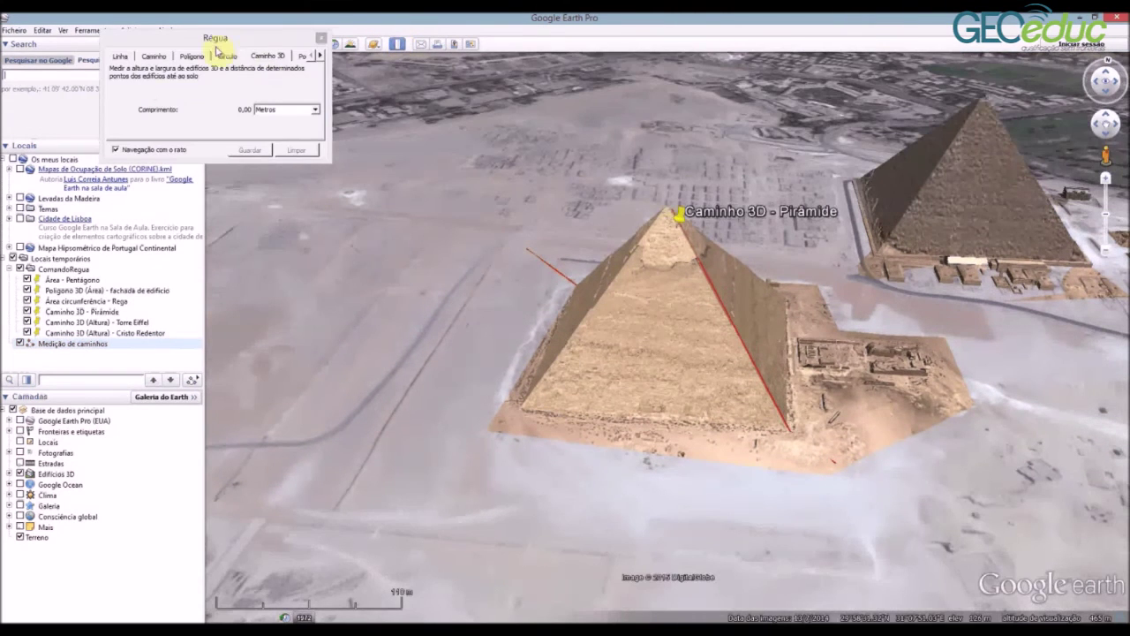
{"action": "left_click_drag", "start_coordinate": [328, 83], "coordinate": [401, 87]}
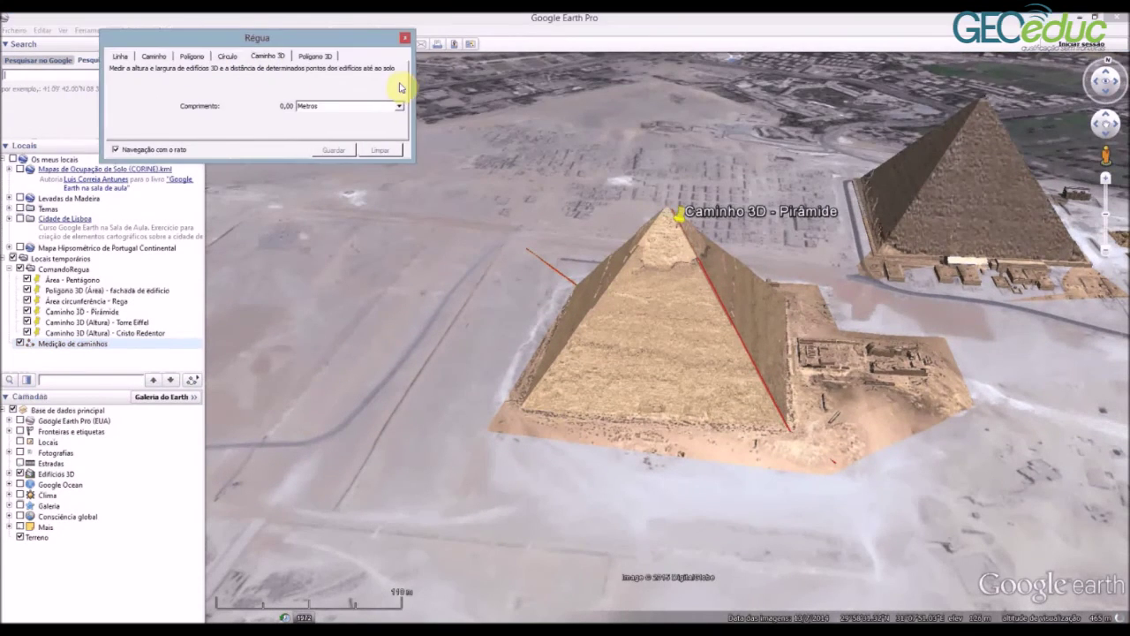
{"action": "left_click", "coordinate": [328, 57]}
{"action": "left_click", "coordinate": [664, 207]}
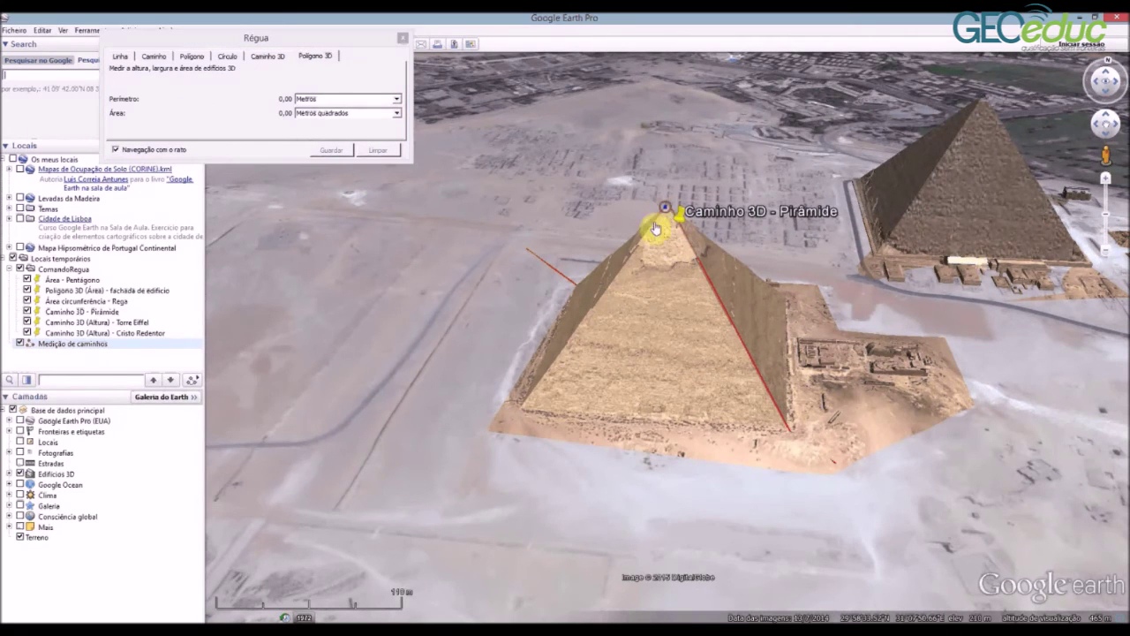
{"action": "left_click", "coordinate": [524, 407]}
{"action": "left_click", "coordinate": [782, 421]}
Refine the 3D polygon so that its corner points match the pyramid face
{"action": "middle_click_drag", "start_coordinate": [667, 283], "coordinate": [404, 159]}
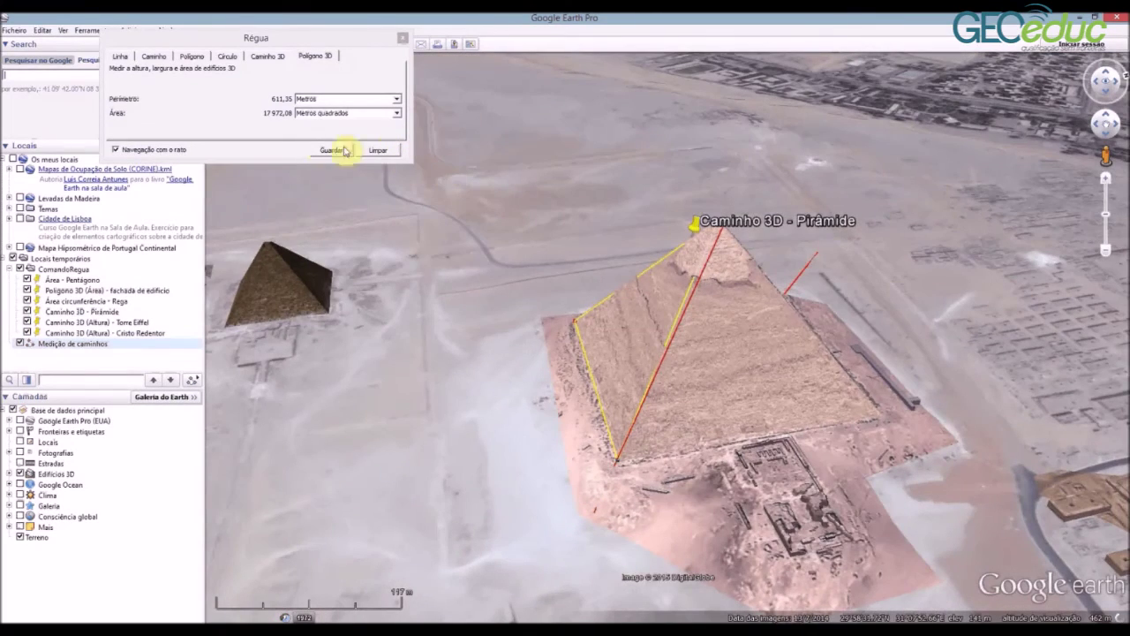
{"action": "scroll", "coordinate": [585, 336], "scroll_direction": "down", "scroll_amount": 3}
{"action": "middle_click_drag", "start_coordinate": [586, 331], "coordinate": [740, 353]}
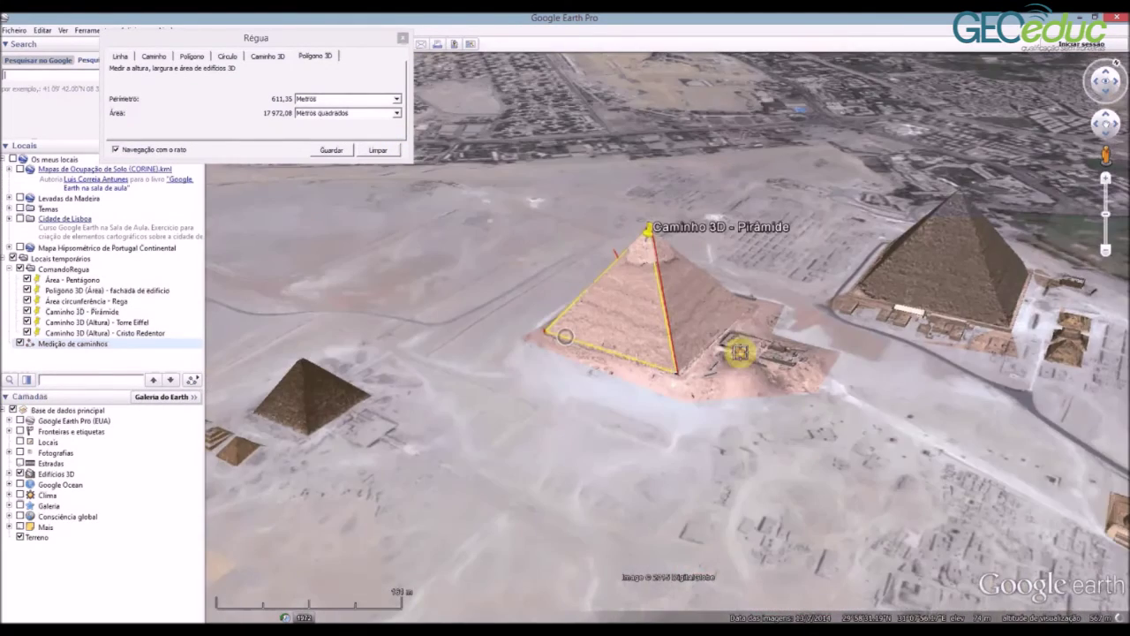
{"action": "scroll", "coordinate": [639, 262], "scroll_direction": "up", "scroll_amount": 2}
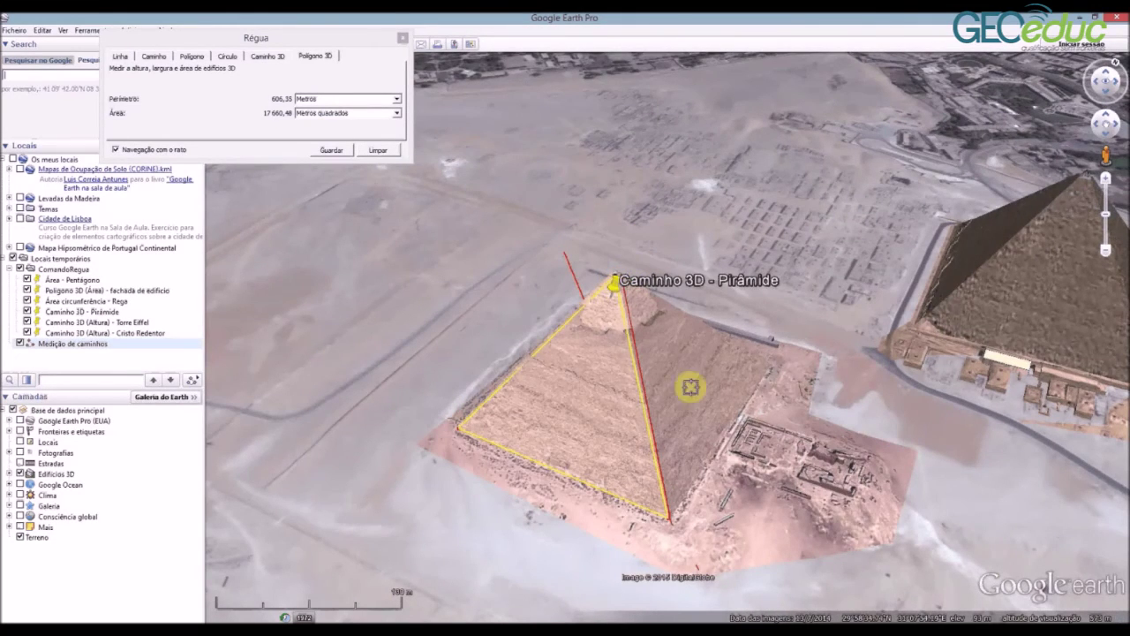
{"action": "middle_click_drag", "start_coordinate": [856, 434], "coordinate": [332, 260]}
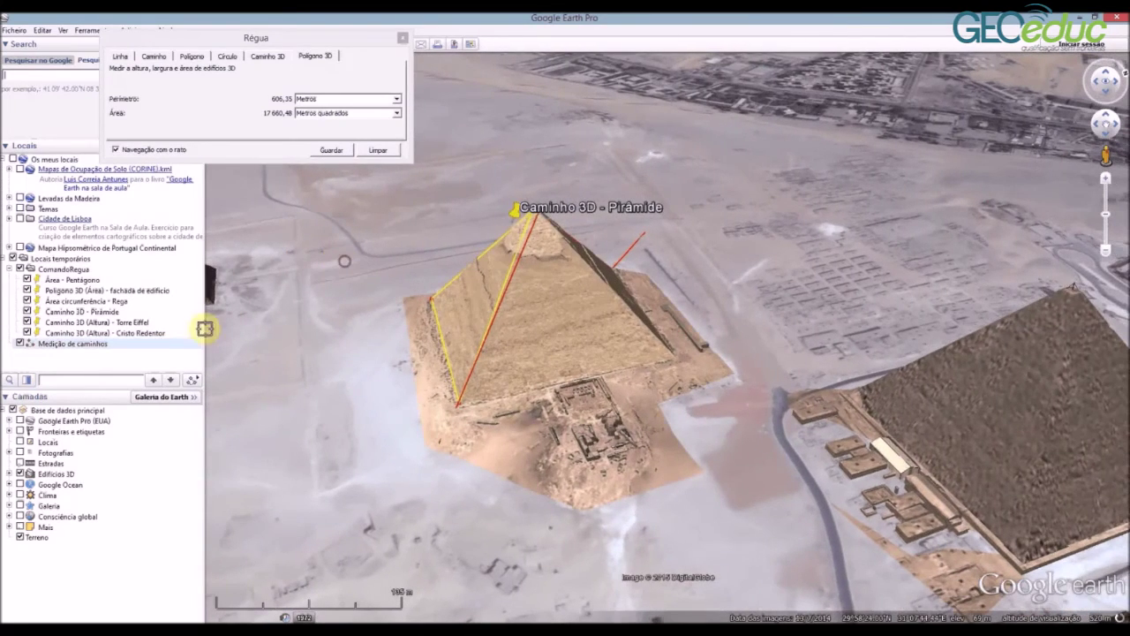
Fly to the "Caminho 3D (Altura) - Torre Eiffel" placemark and bring the whole tower into view
{"action": "left_click", "coordinate": [128, 344]}
{"action": "double_click", "coordinate": [147, 324]}
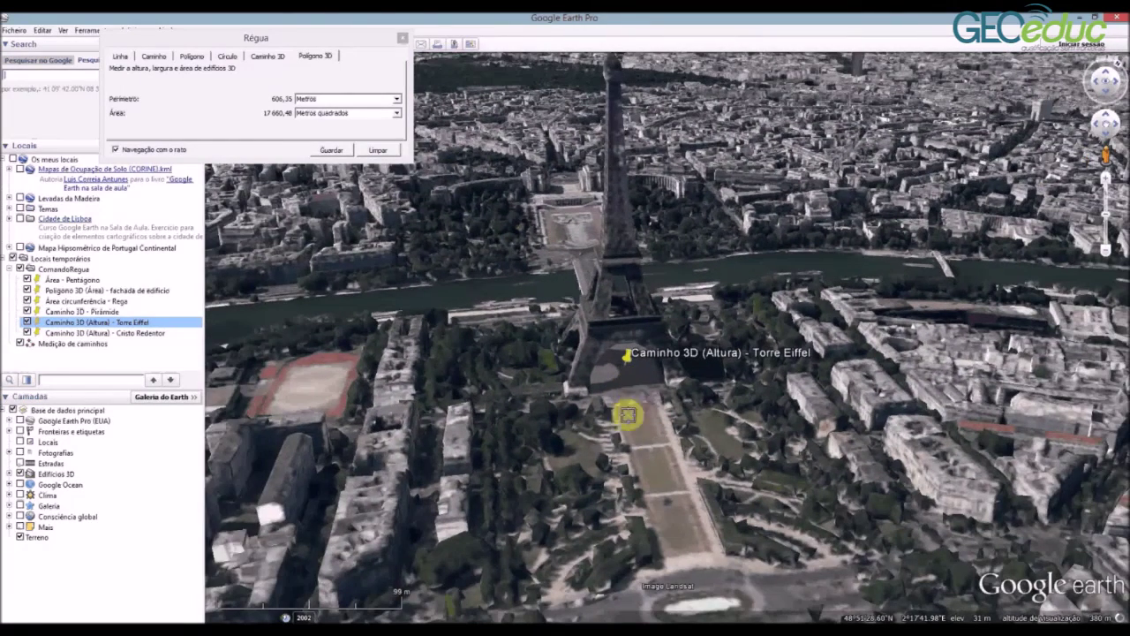
{"action": "left_click_drag", "start_coordinate": [627, 415], "coordinate": [629, 424]}
{"action": "scroll", "coordinate": [636, 415], "scroll_direction": "up", "scroll_amount": 3}
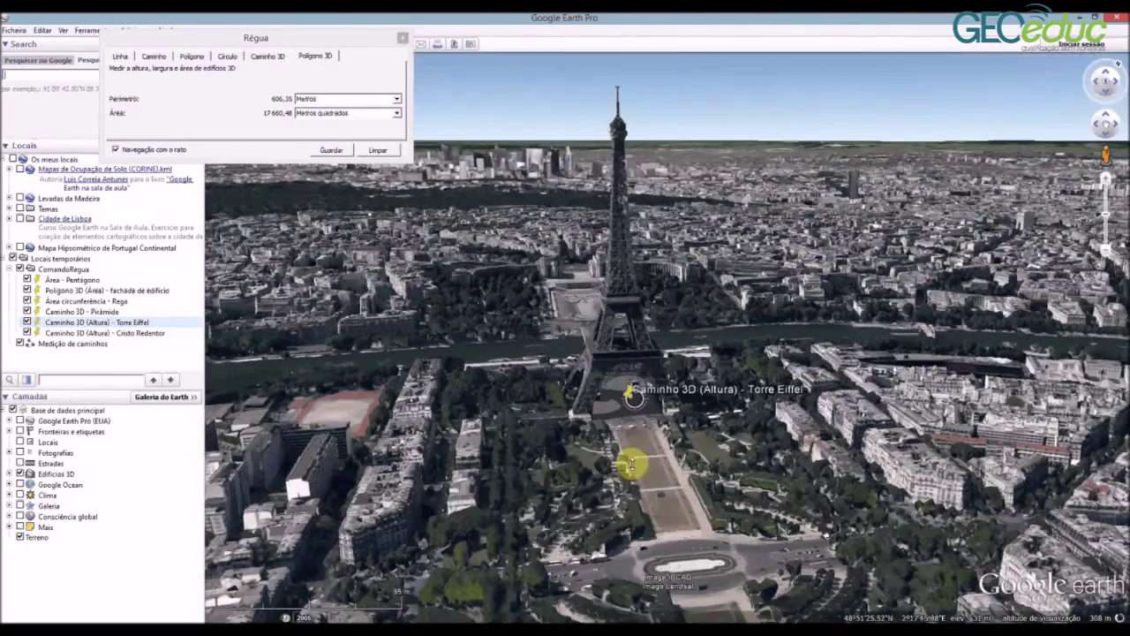
{"action": "scroll", "coordinate": [628, 406], "scroll_direction": "down", "scroll_amount": 3}
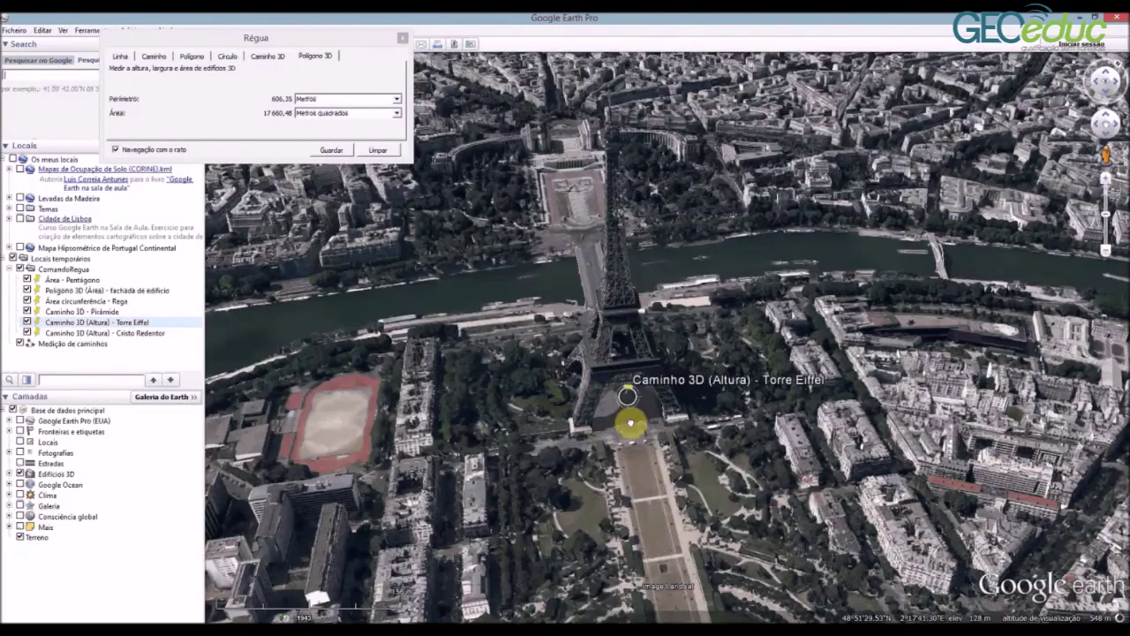
Clear the 3D polygon measurement and measure the Eiffel Tower's height with a 3D path from its base to its tip
{"action": "middle_click_drag", "start_coordinate": [627, 431], "coordinate": [630, 433]}
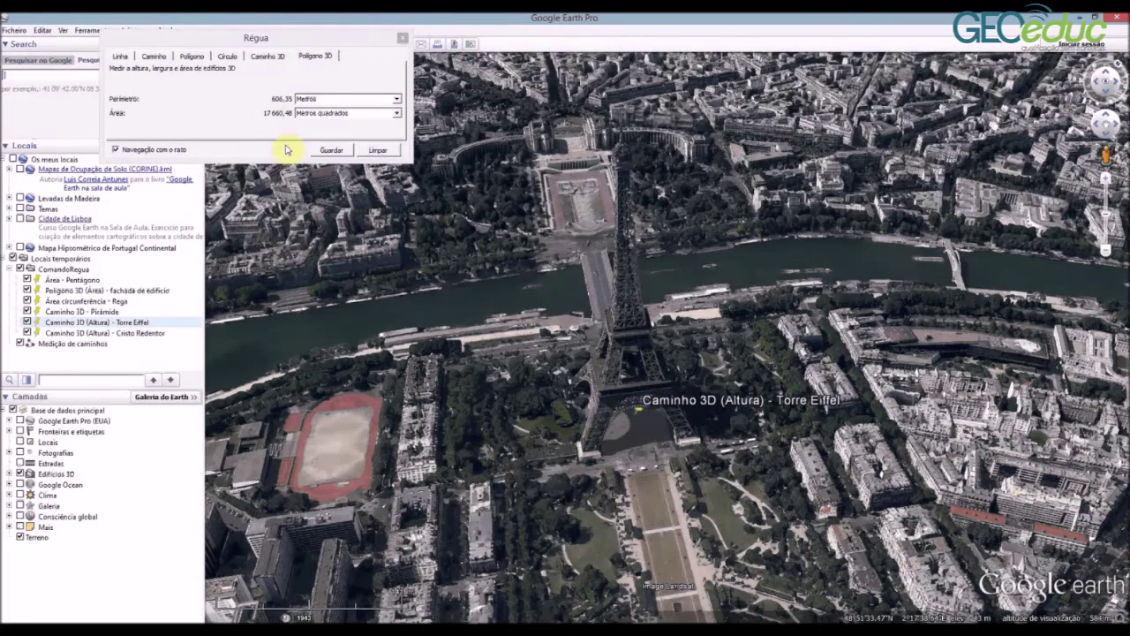
{"action": "left_click", "coordinate": [375, 151]}
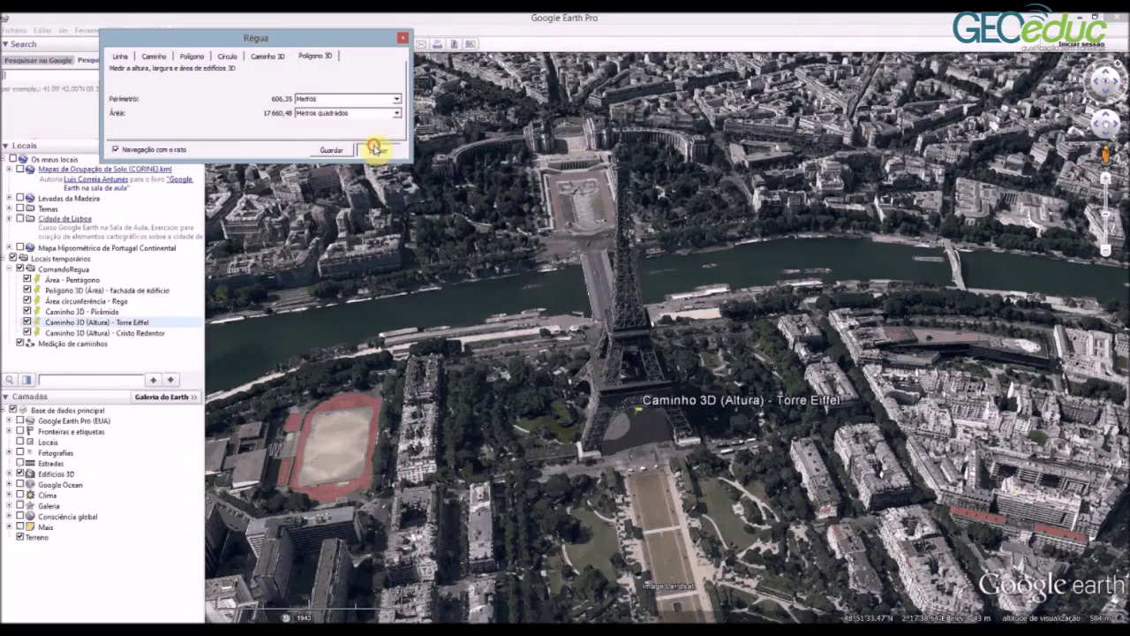
{"action": "left_click", "coordinate": [268, 55]}
{"action": "scroll", "coordinate": [641, 438], "scroll_direction": "up", "scroll_amount": 3}
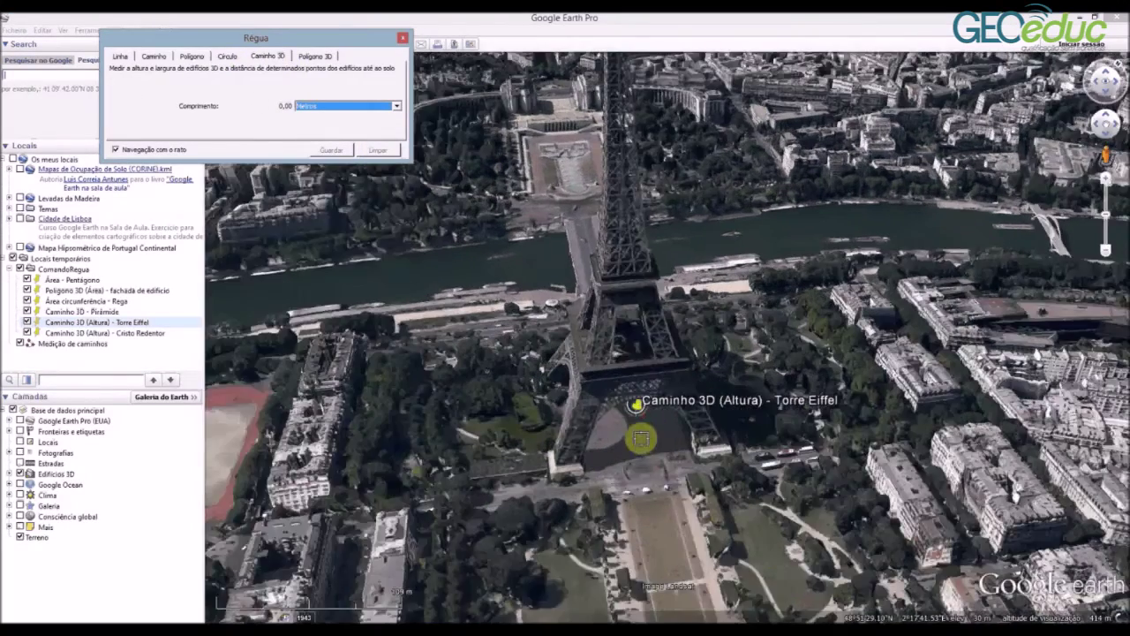
{"action": "scroll", "coordinate": [641, 435], "scroll_direction": "up", "scroll_amount": 1}
{"action": "scroll", "coordinate": [634, 433], "scroll_direction": "up", "scroll_amount": 1}
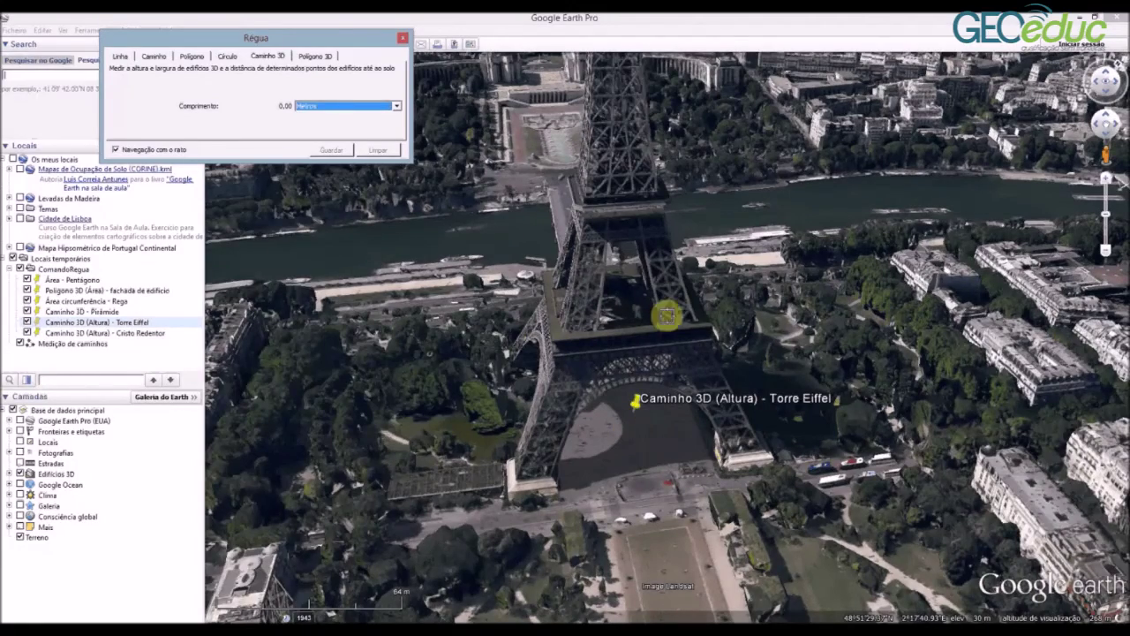
{"action": "scroll", "coordinate": [666, 314], "scroll_direction": "down", "scroll_amount": 2}
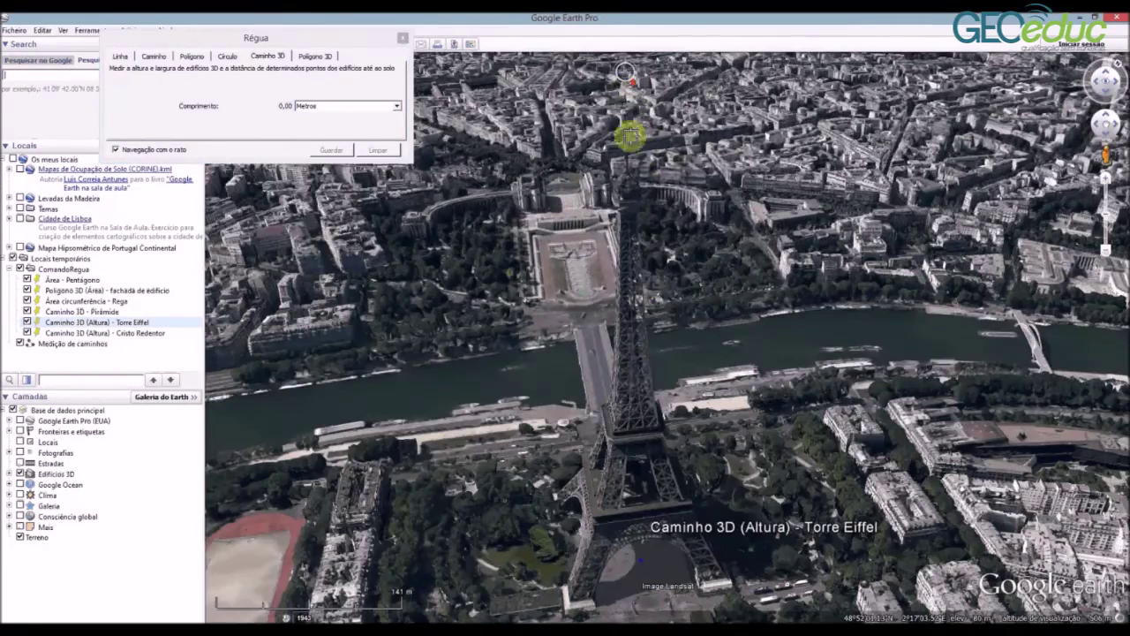
{"action": "left_click_drag", "start_coordinate": [651, 285], "coordinate": [647, 382]}
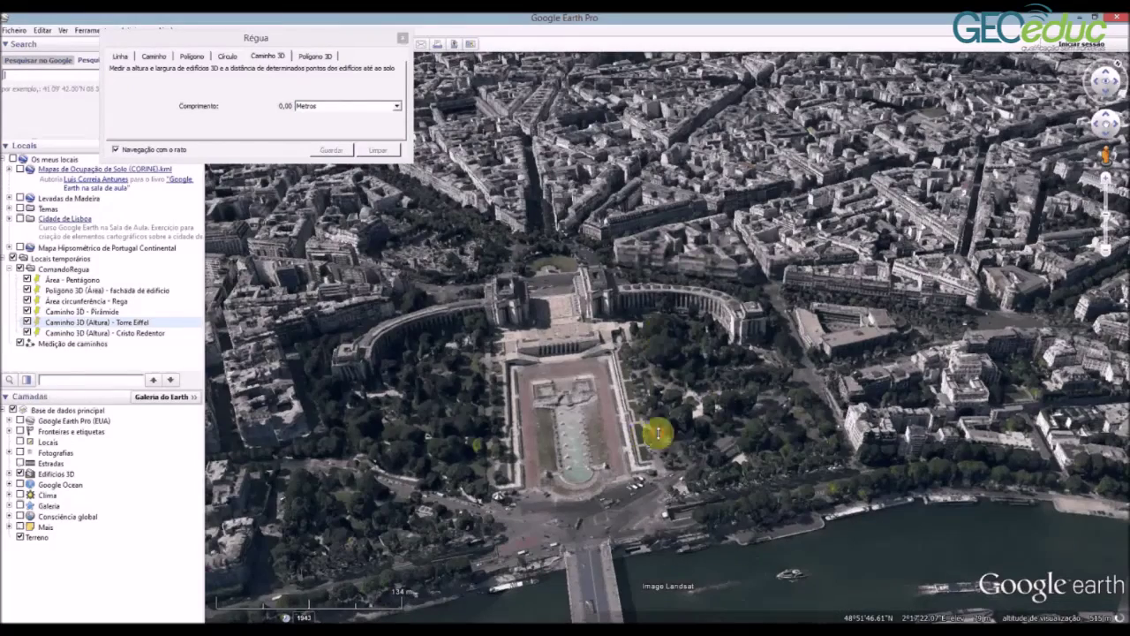
{"action": "scroll", "coordinate": [580, 369], "scroll_direction": "down", "scroll_amount": 2}
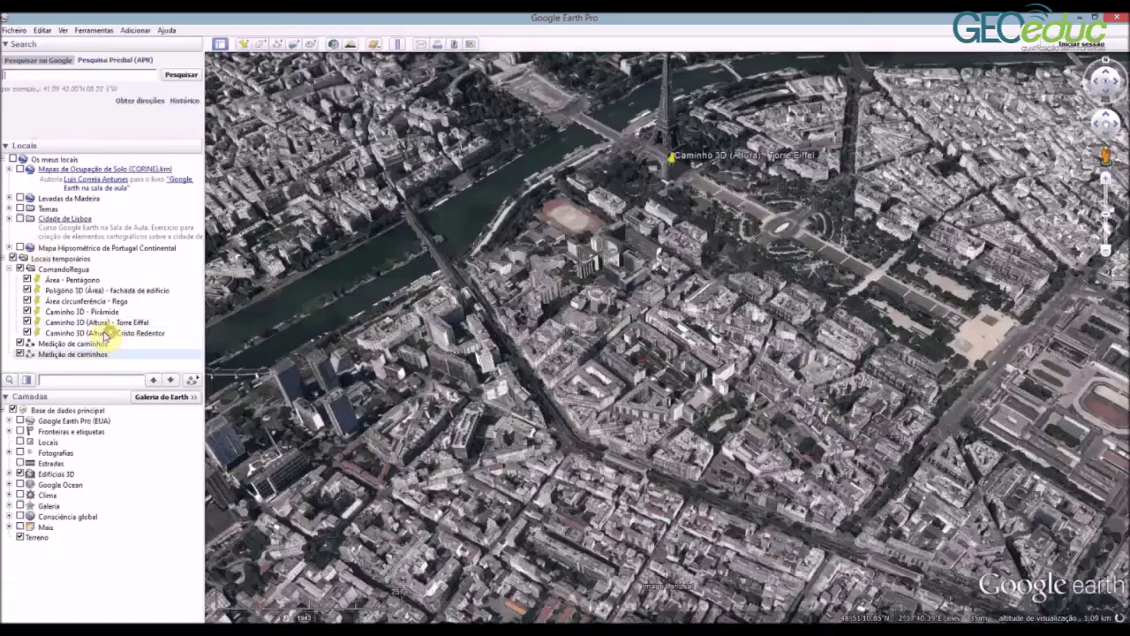
Fly to the "Caminho 3D (Altura) - Cristo Redentor" placemark and bring the statue and its hill into view
{"action": "double_click", "coordinate": [123, 332]}
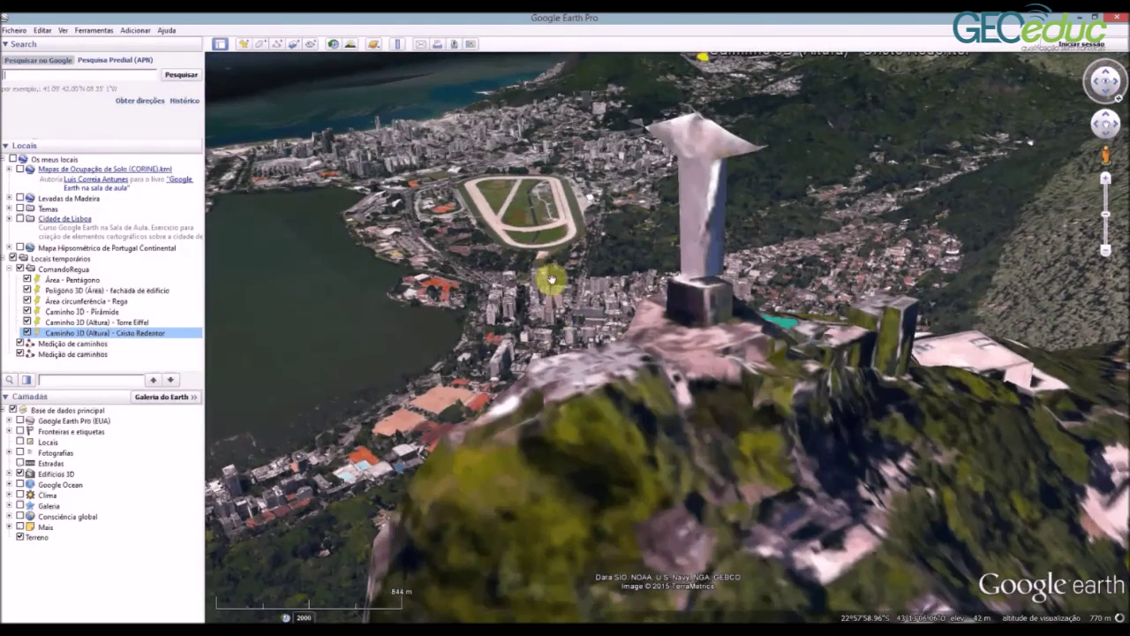
{"action": "mouse_move", "coordinate": [530, 292]}
{"action": "right_mouse_down"}
{"action": "mouse_move", "coordinate": [466, 296]}
{"action": "mouse_move", "coordinate": [533, 286]}
{"action": "right_mouse_up"}
{"action": "left_click_drag", "start_coordinate": [514, 305], "coordinate": [694, 454]}
{"action": "mouse_move", "coordinate": [422, 156]}
{"action": "right_mouse_down"}
{"action": "mouse_move", "coordinate": [462, 191]}
{"action": "mouse_move", "coordinate": [443, 191]}
{"action": "mouse_move", "coordinate": [450, 177]}
{"action": "right_mouse_up"}
{"action": "right_click_drag", "start_coordinate": [469, 206], "coordinate": [570, 349]}
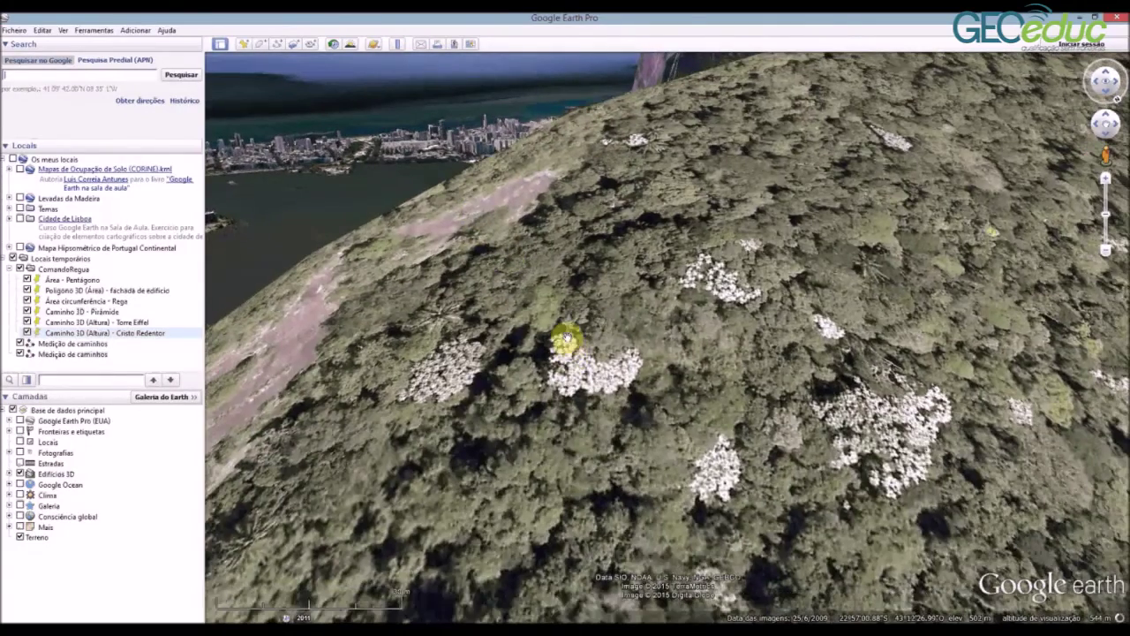
{"action": "scroll", "coordinate": [576, 334], "scroll_direction": "down", "scroll_amount": 3}
{"action": "left_click_drag", "start_coordinate": [530, 152], "coordinate": [475, 166]}
{"action": "left_click_drag", "start_coordinate": [487, 209], "coordinate": [452, 223]}
{"action": "scroll", "coordinate": [454, 227], "scroll_direction": "down", "scroll_amount": 3}
{"action": "left_click_drag", "start_coordinate": [474, 174], "coordinate": [510, 216]}
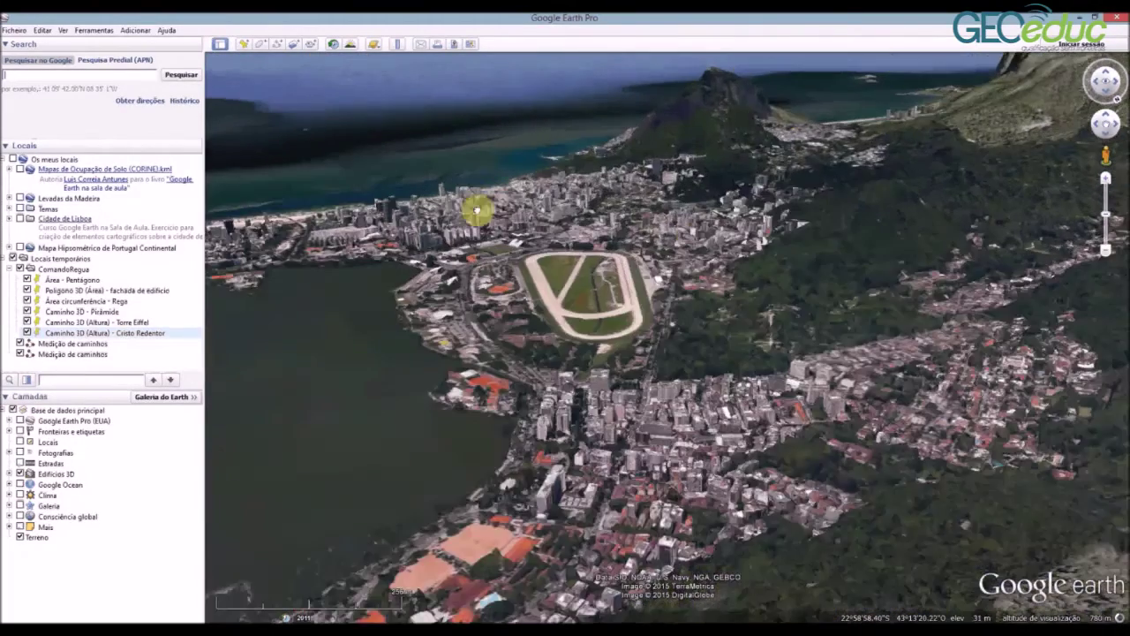
{"action": "scroll", "coordinate": [476, 210], "scroll_direction": "down", "scroll_amount": 2}
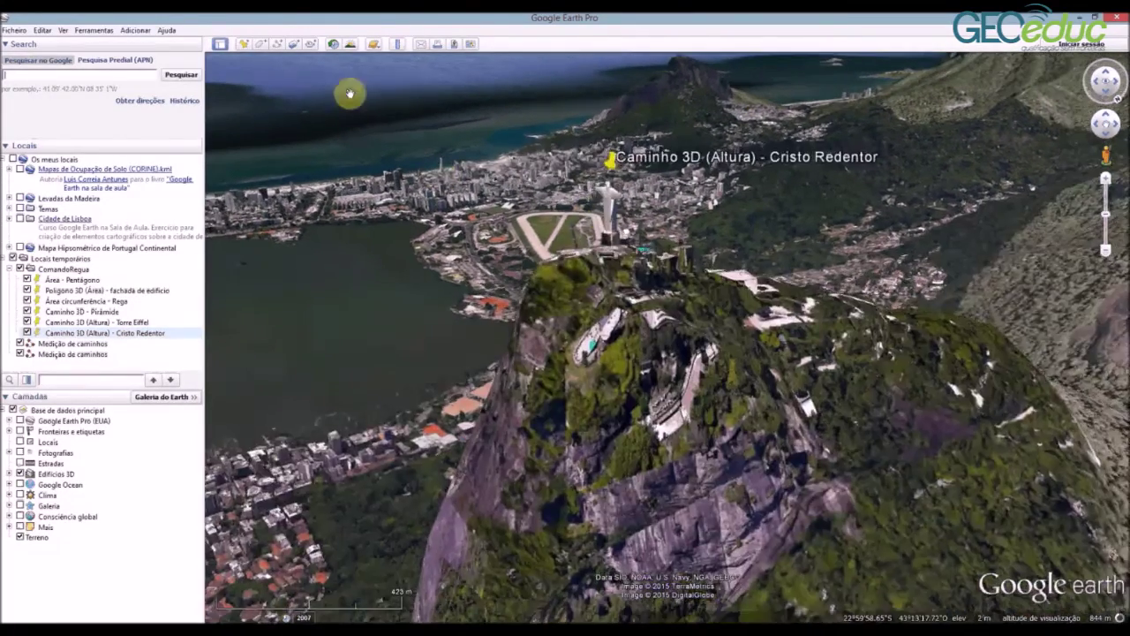
Measure the height of the Cristo Redentor statue in metres with a 3D path from its base to its head
{"action": "left_click", "coordinate": [398, 46]}
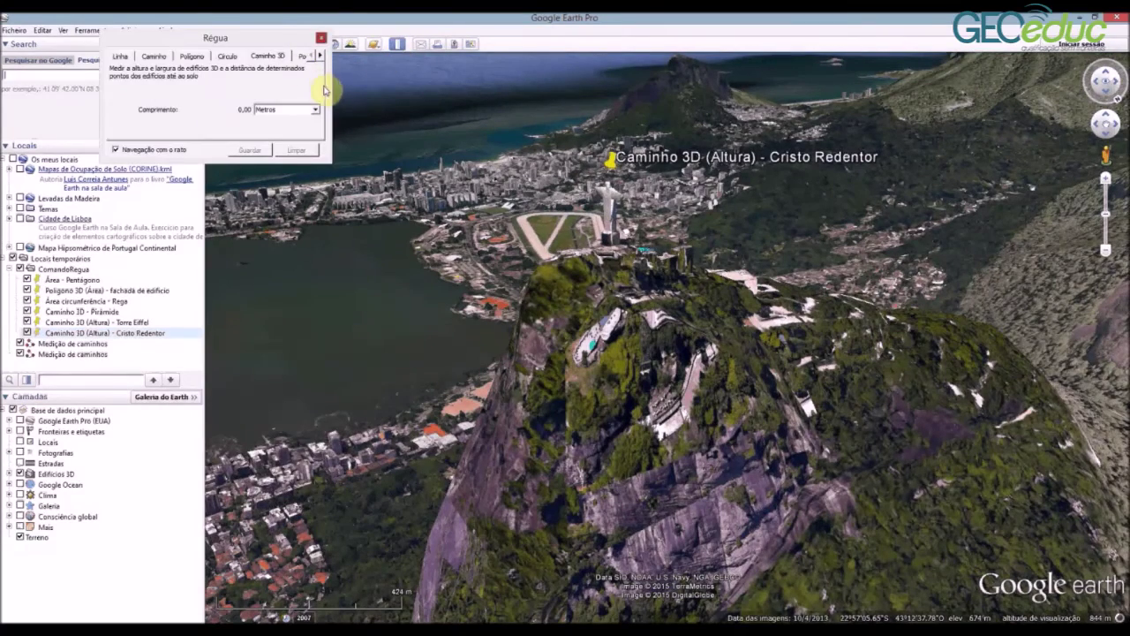
{"action": "left_click_drag", "start_coordinate": [328, 86], "coordinate": [435, 86]}
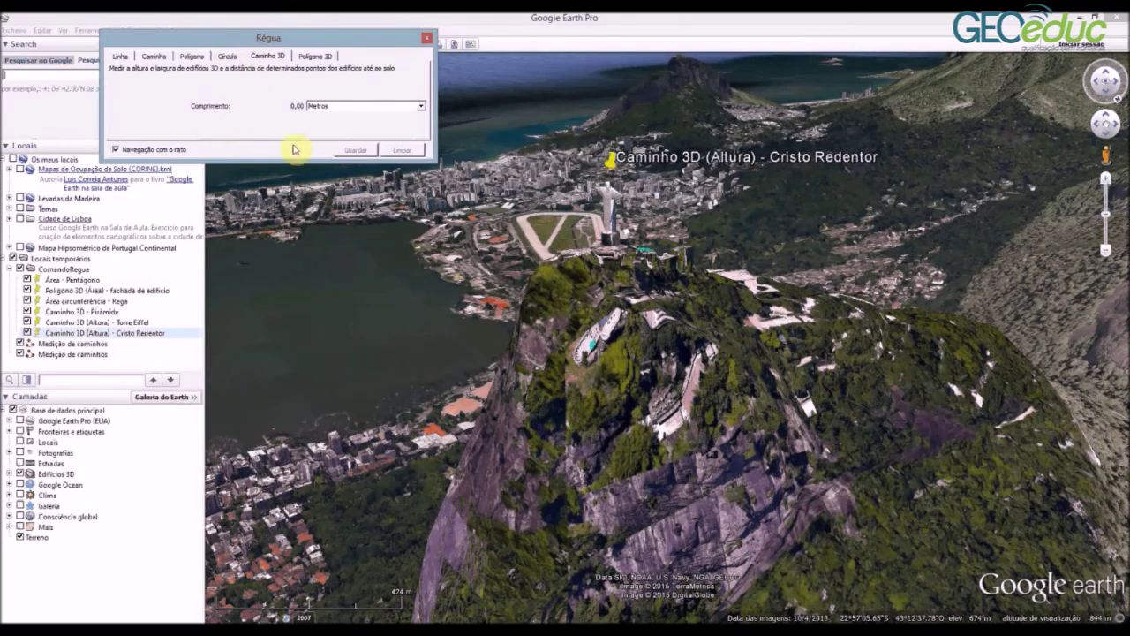
{"action": "scroll", "coordinate": [614, 254], "scroll_direction": "up", "scroll_amount": 3}
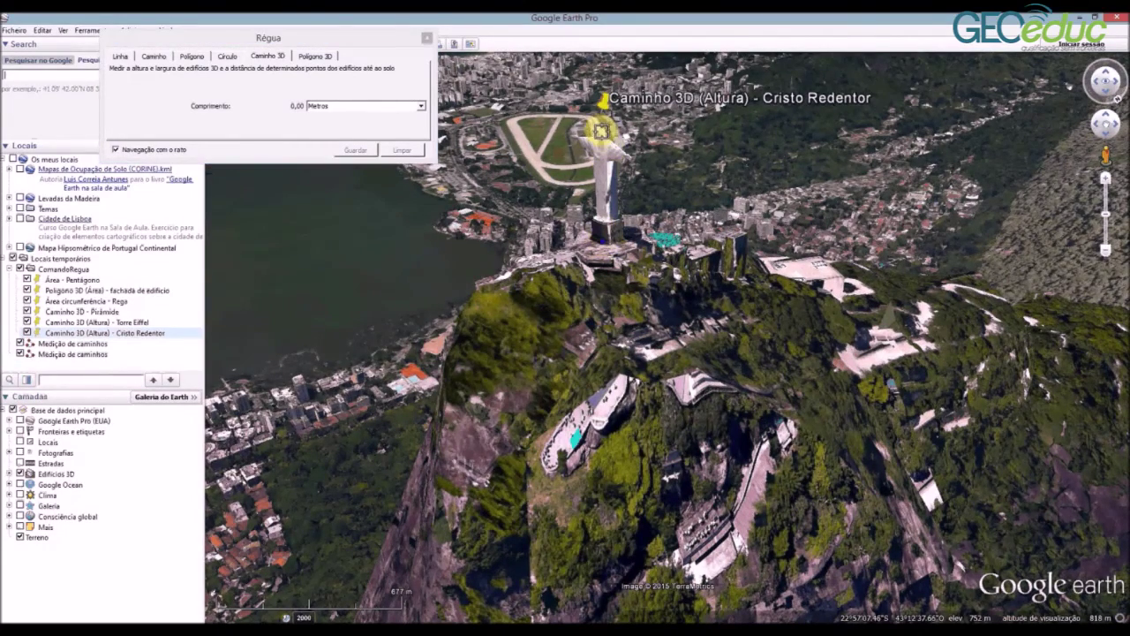
{"action": "left_click", "coordinate": [602, 141]}
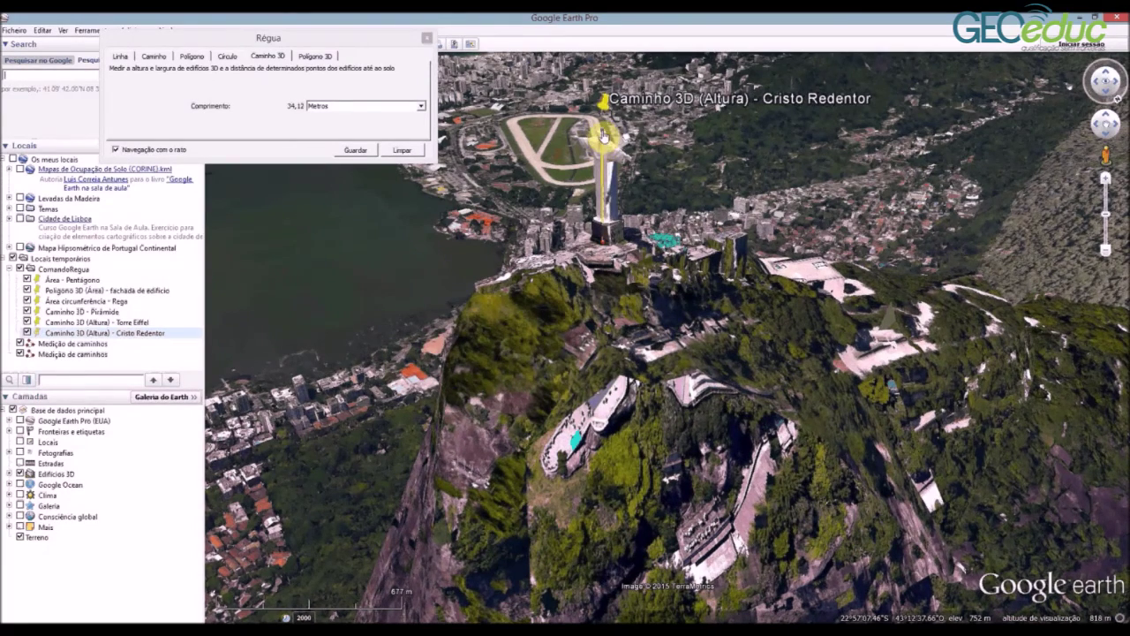
{"action": "scroll", "coordinate": [546, 232], "scroll_direction": "up", "scroll_amount": 2}
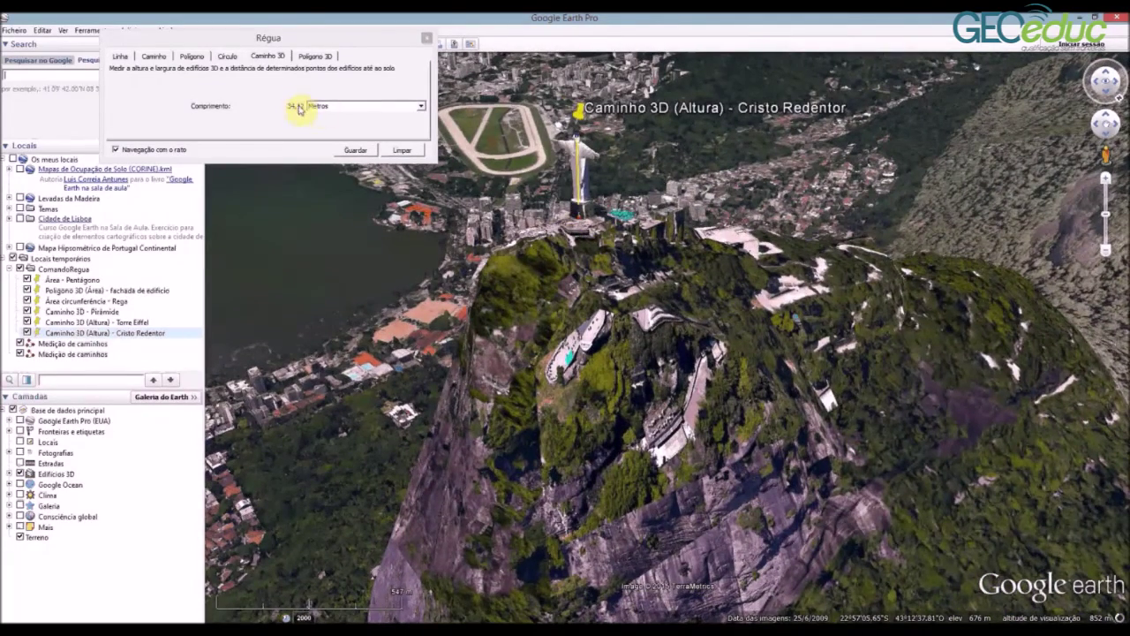
{"action": "left_click_drag", "start_coordinate": [548, 256], "coordinate": [512, 385]}
{"action": "scroll", "coordinate": [583, 299], "scroll_direction": "down", "scroll_amount": 5}
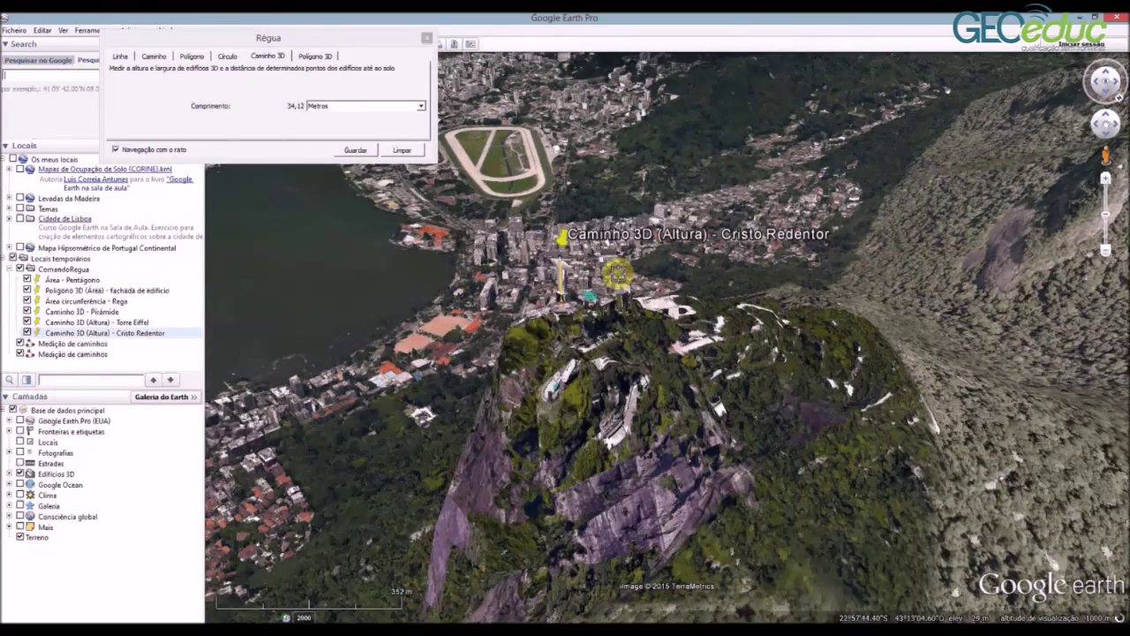
Clear the statue's height measurement and close the ruler
{"action": "left_click", "coordinate": [402, 150]}
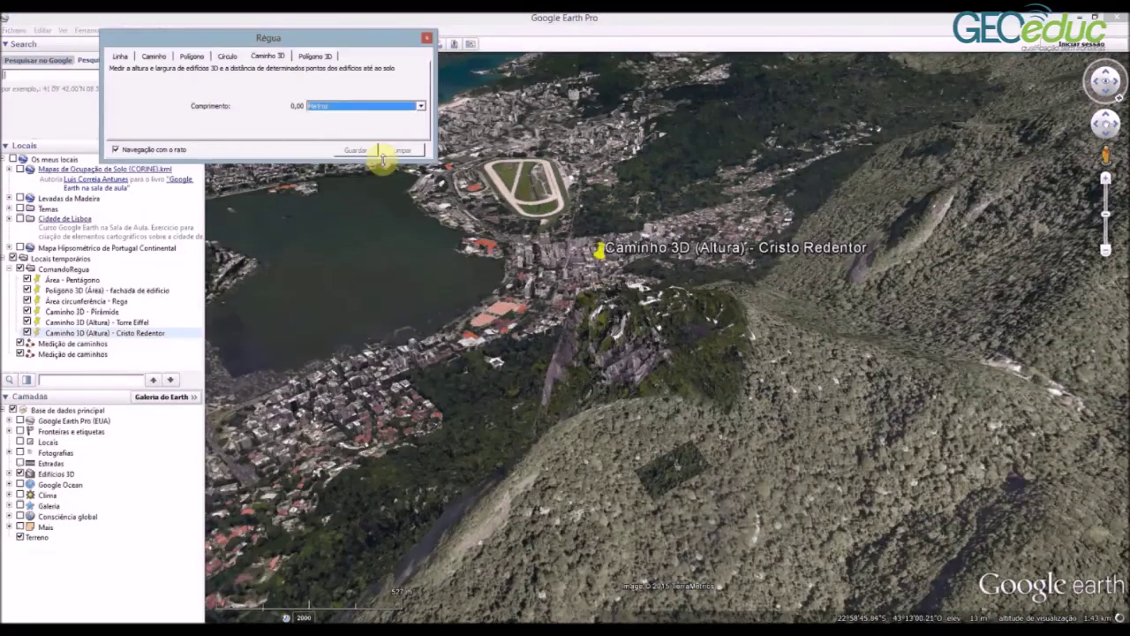
{"action": "left_click_drag", "start_coordinate": [434, 95], "coordinate": [504, 99]}
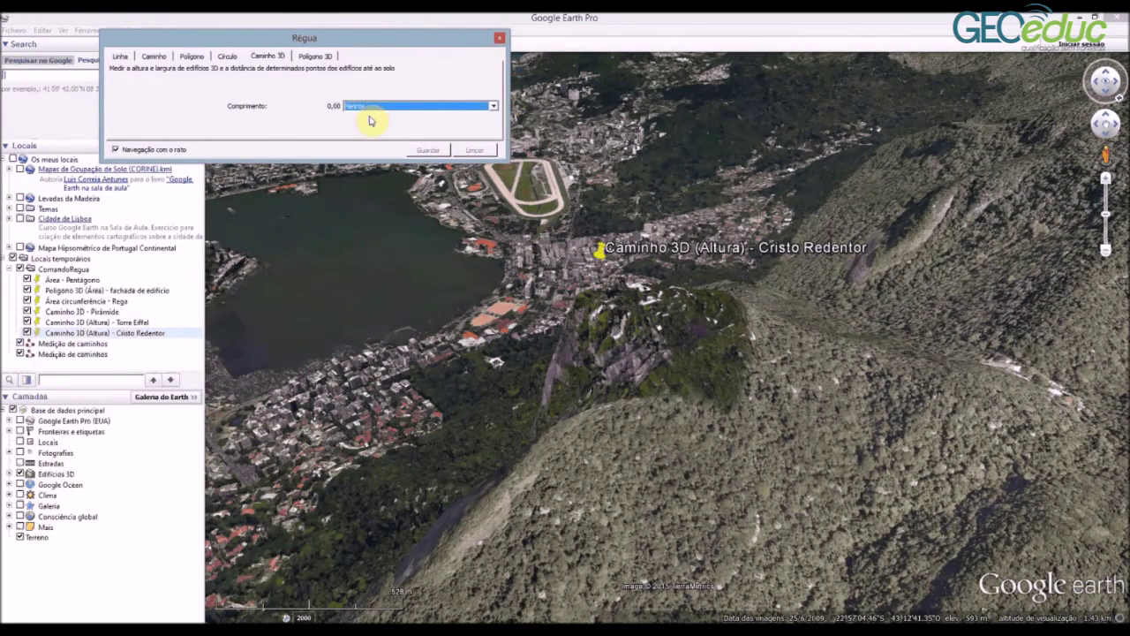
{"action": "left_click", "coordinate": [501, 39]}
{"action": "left_click_drag", "start_coordinate": [503, 251], "coordinate": [527, 250]}
{"action": "scroll", "coordinate": [492, 240], "scroll_direction": "down", "scroll_amount": 2}
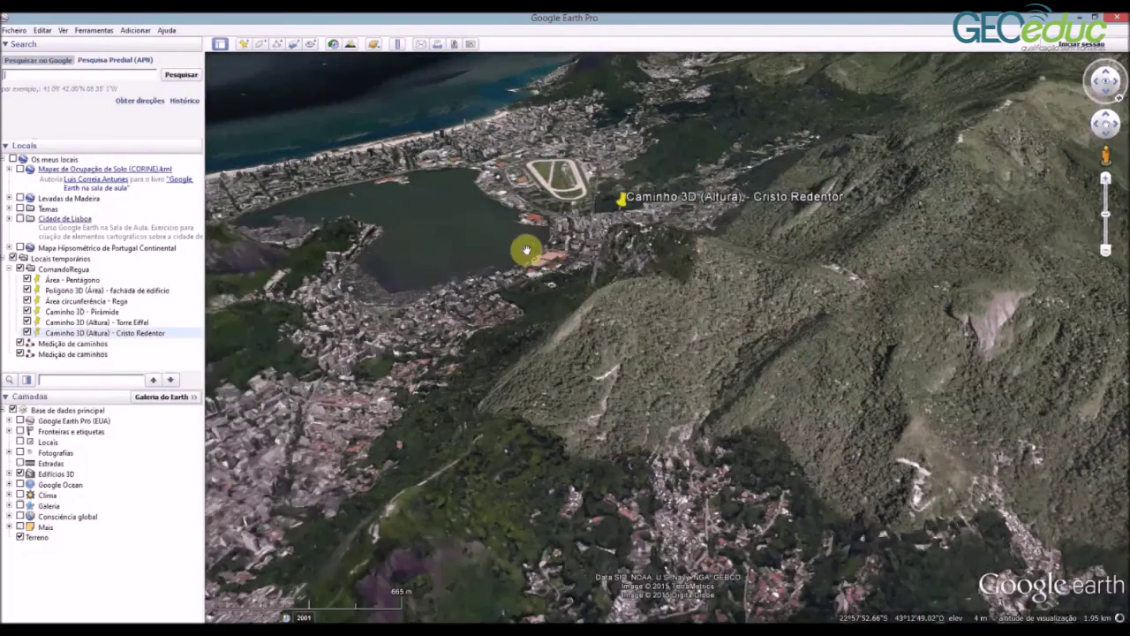